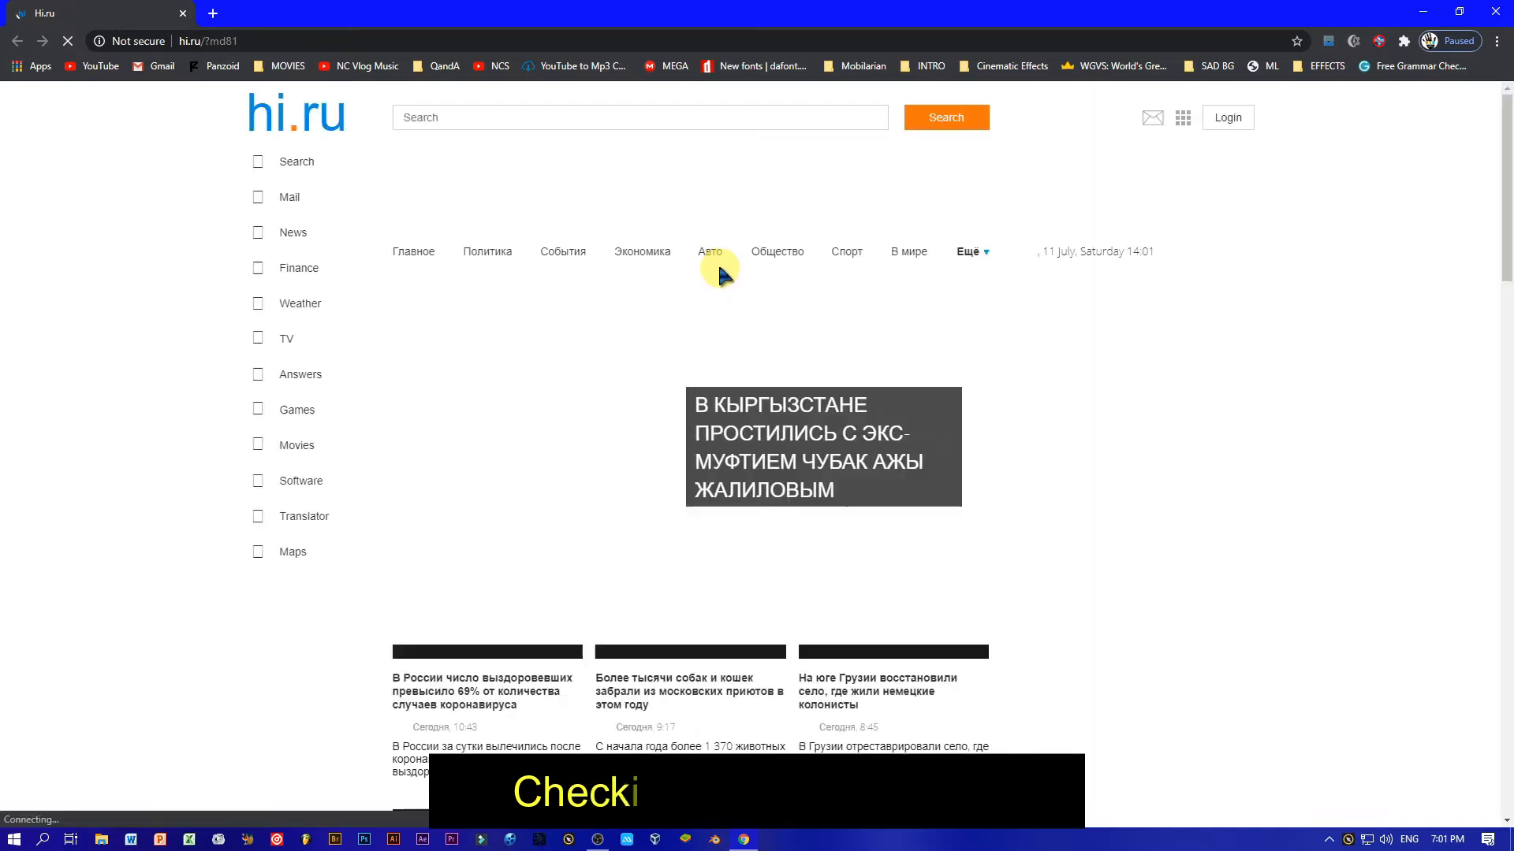
Step: Open the Google home page in a new browser tab
{"action": "left_click", "coordinate": [213, 13]}
{"action": "type", "text": "google"}
{"action": "key", "text": "Return"}
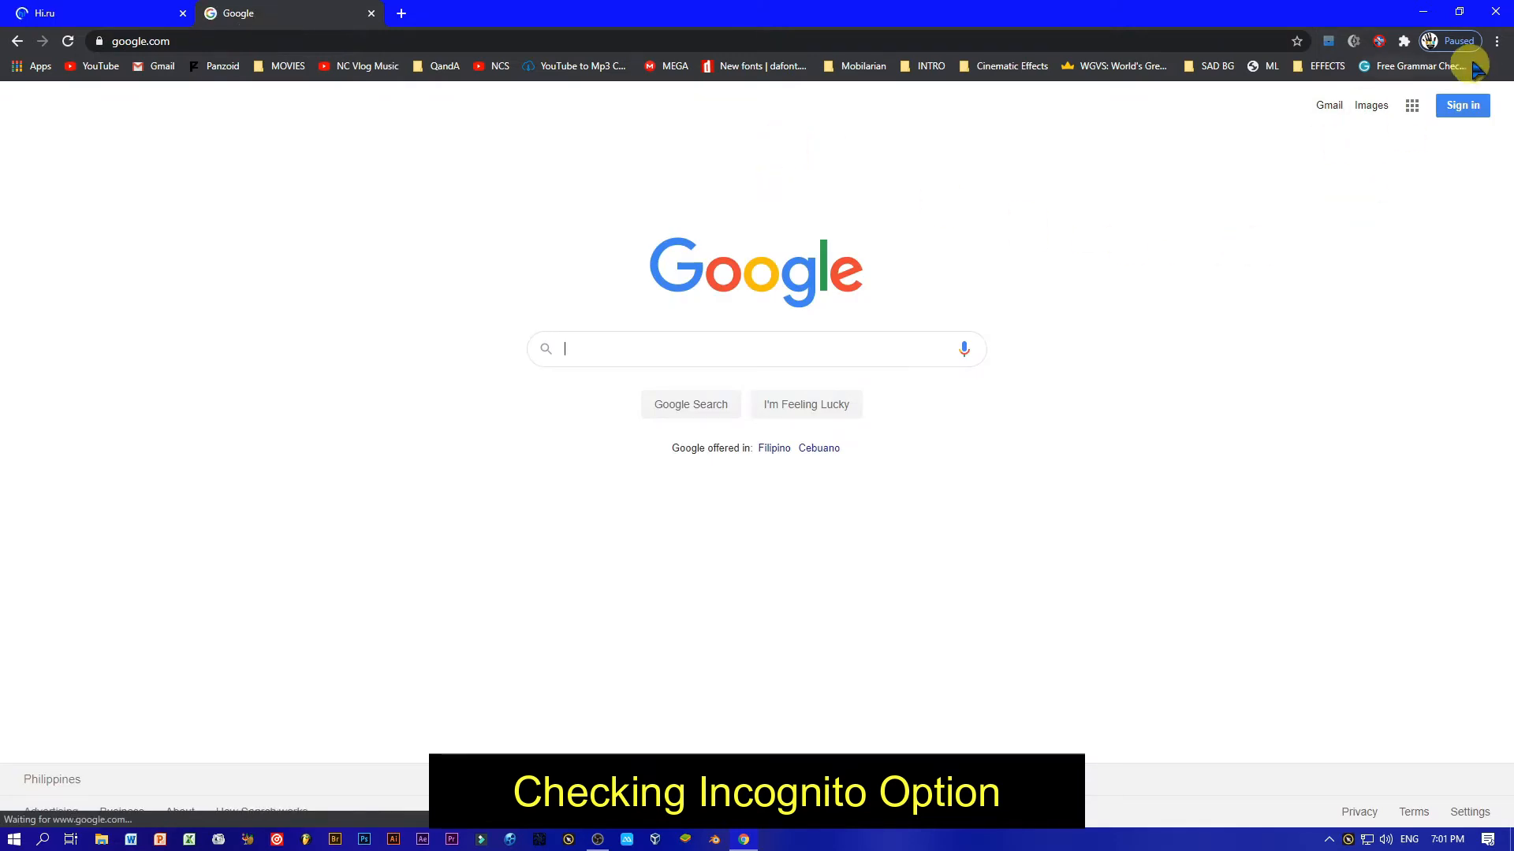
Step: Open a new incognito window to check the private browsing option, and close both browser windows
{"action": "left_click", "coordinate": [1496, 41]}
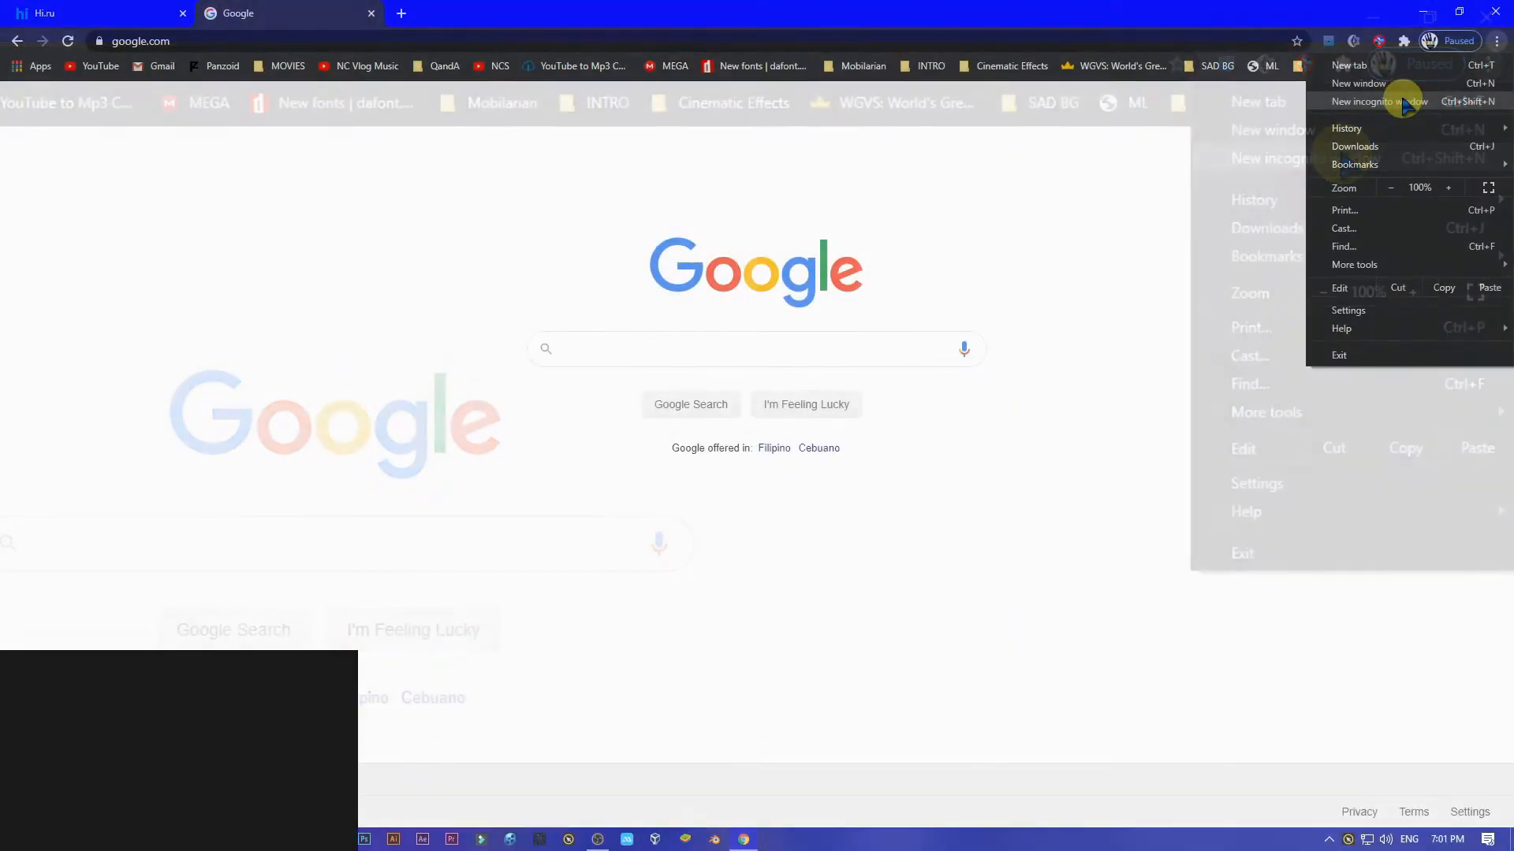
{"action": "left_click", "coordinate": [1347, 102]}
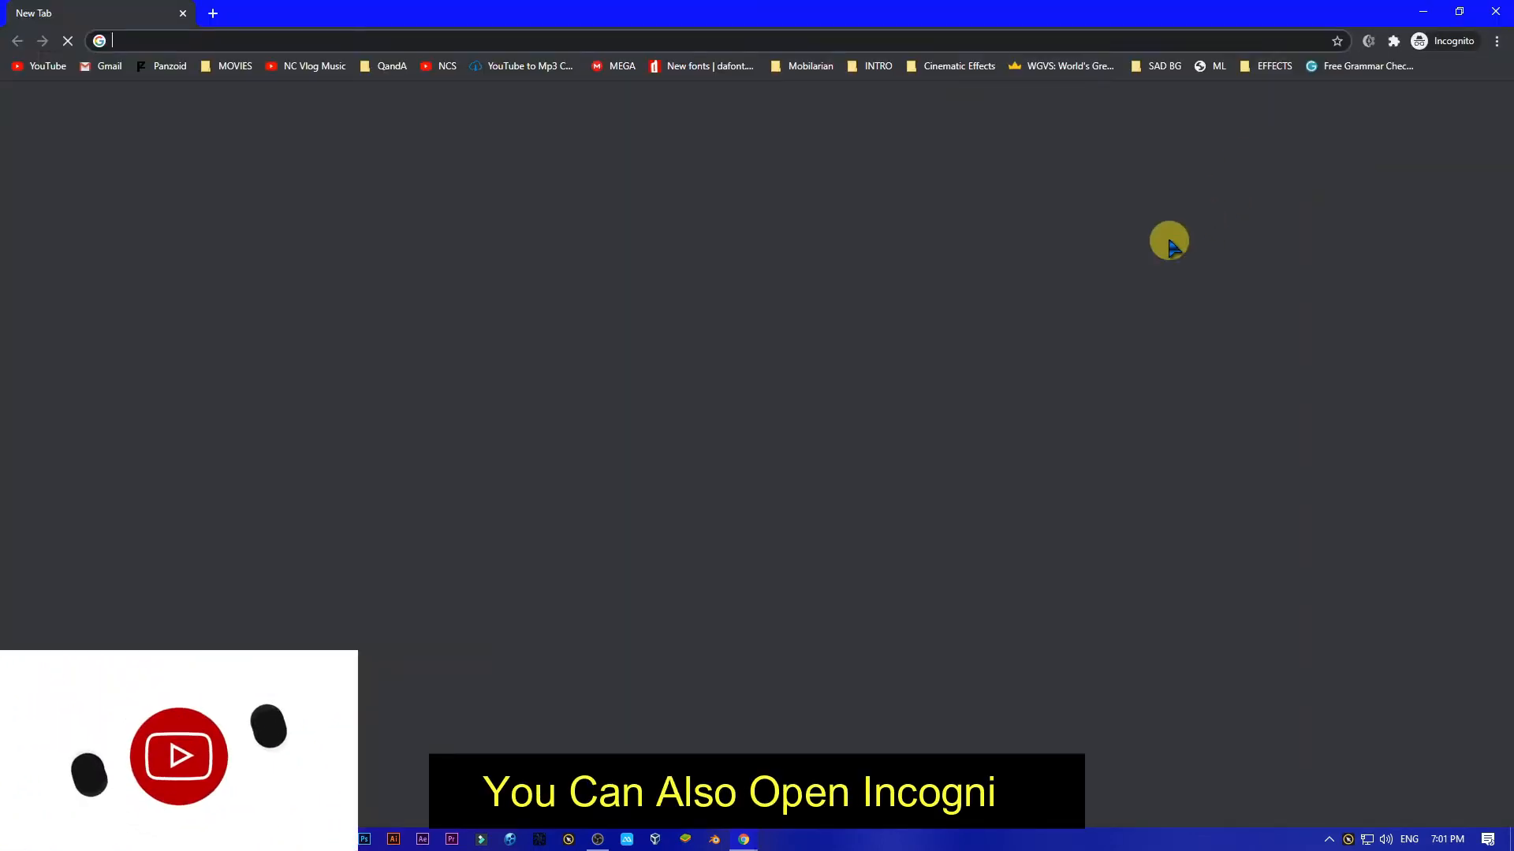
{"action": "left_click_drag", "start_coordinate": [421, 149], "coordinate": [1159, 451]}
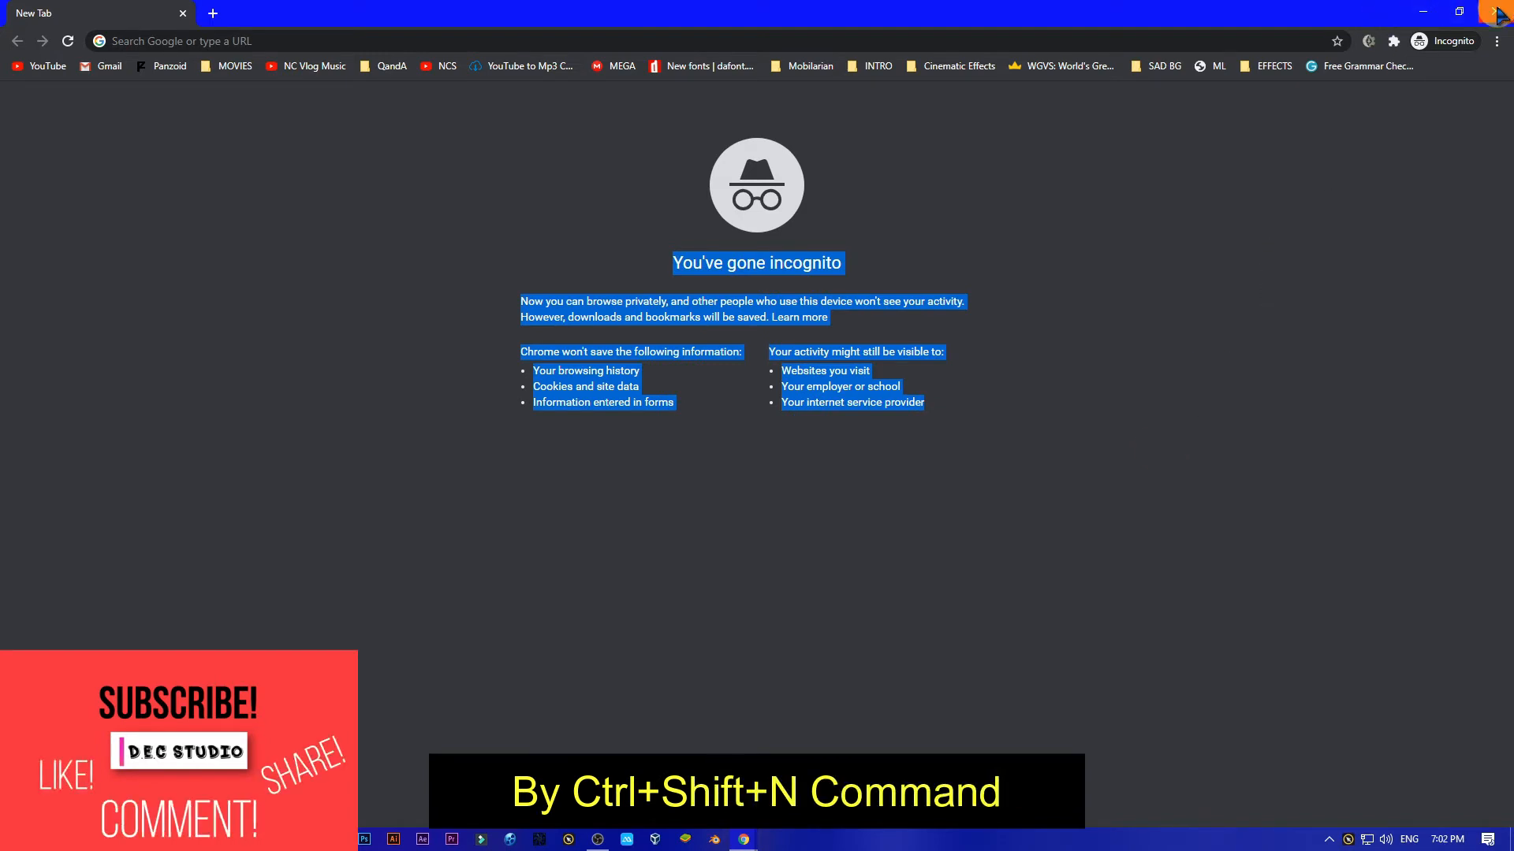
{"action": "left_click", "coordinate": [1496, 12]}
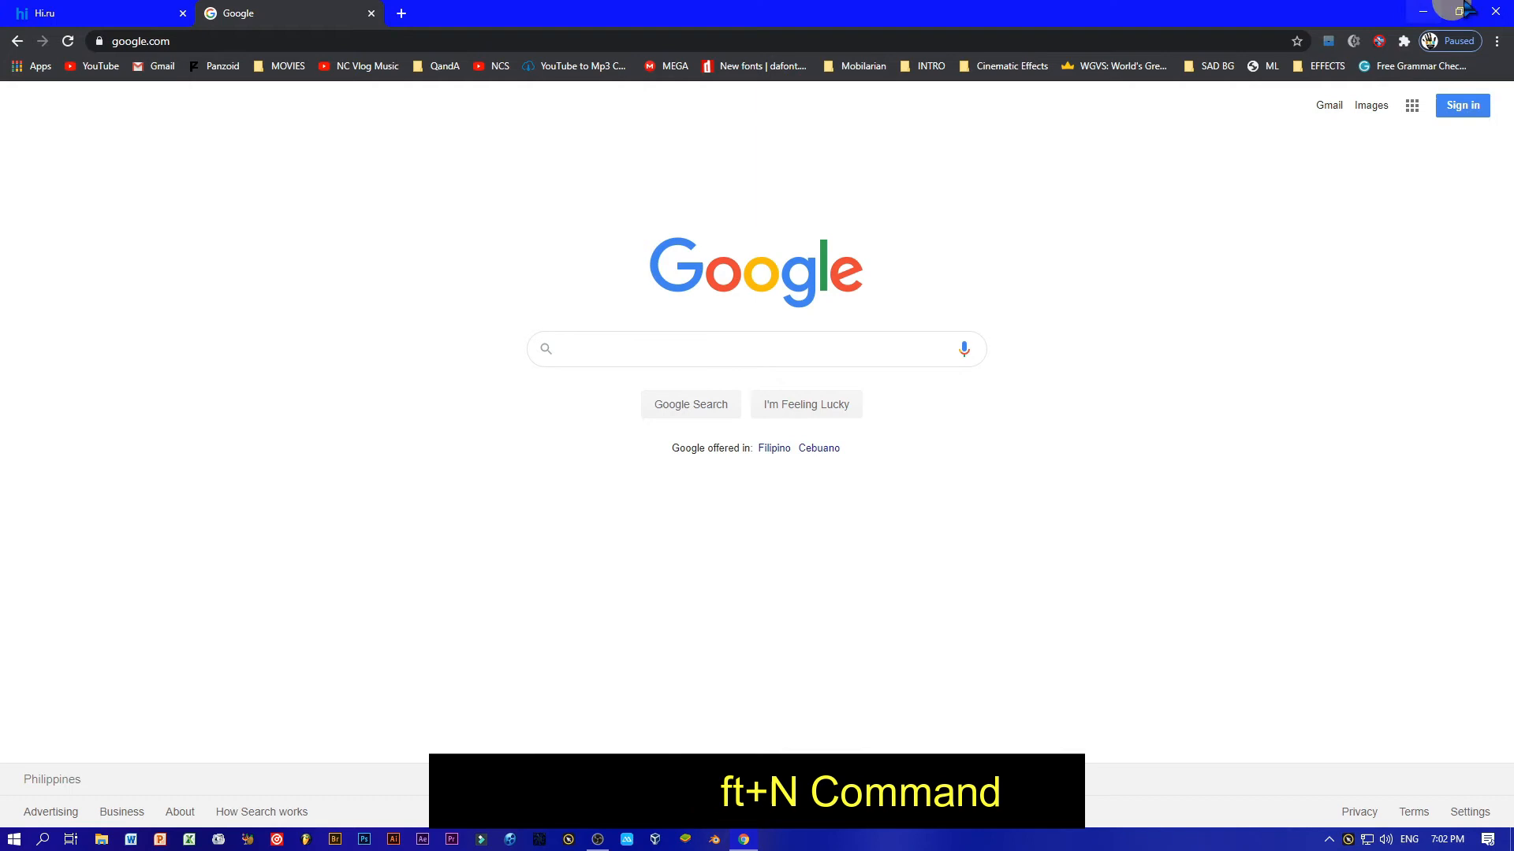
{"action": "left_click", "coordinate": [1492, 14]}
Step: Find and launch Registry Editor from Windows search, and maximize its window
{"action": "key", "text": "super"}
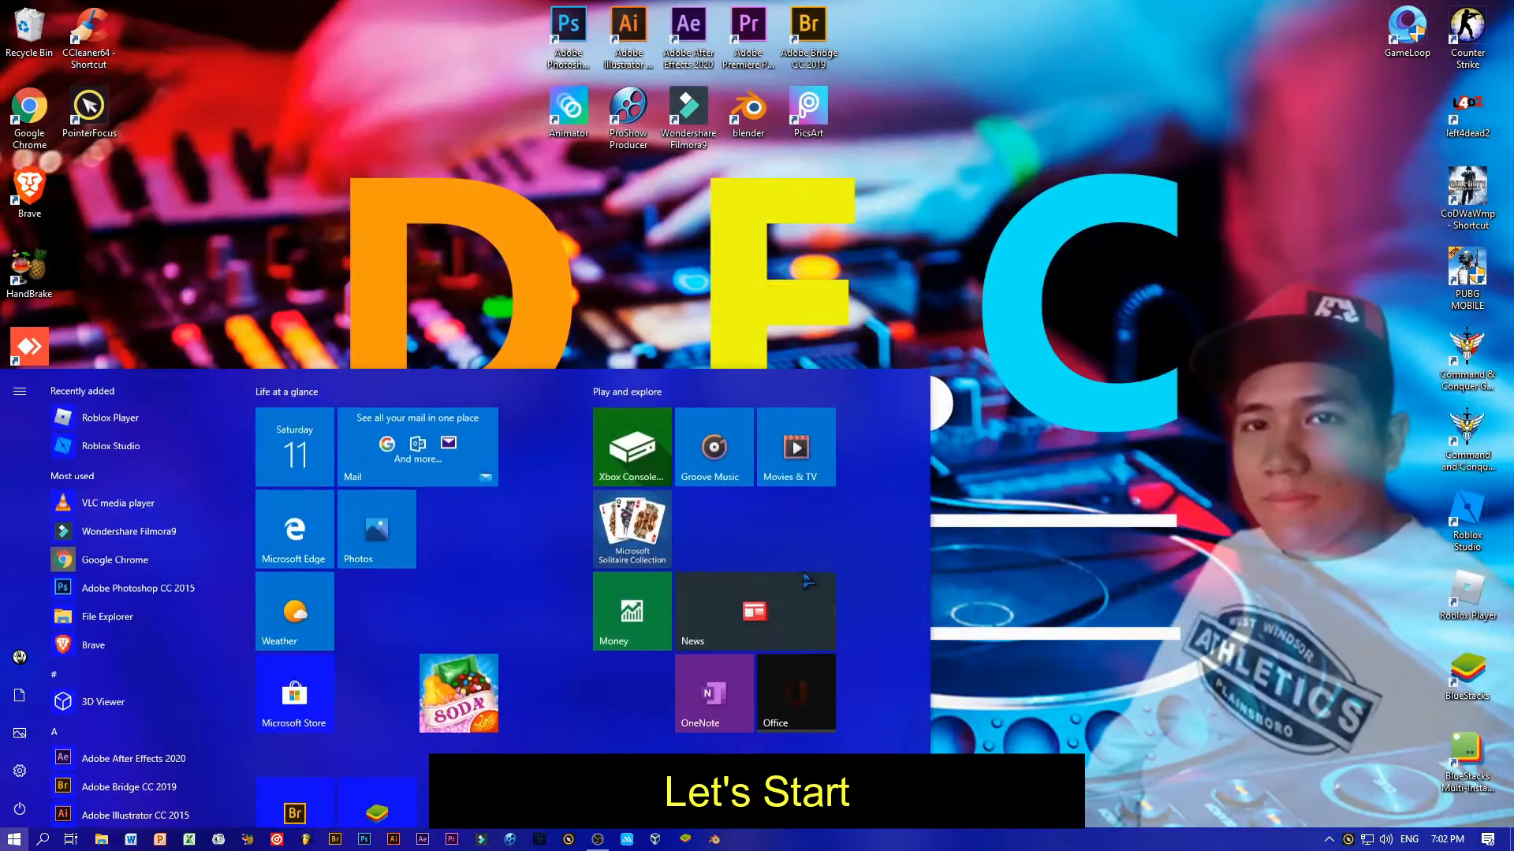
{"action": "type", "text": "rege"}
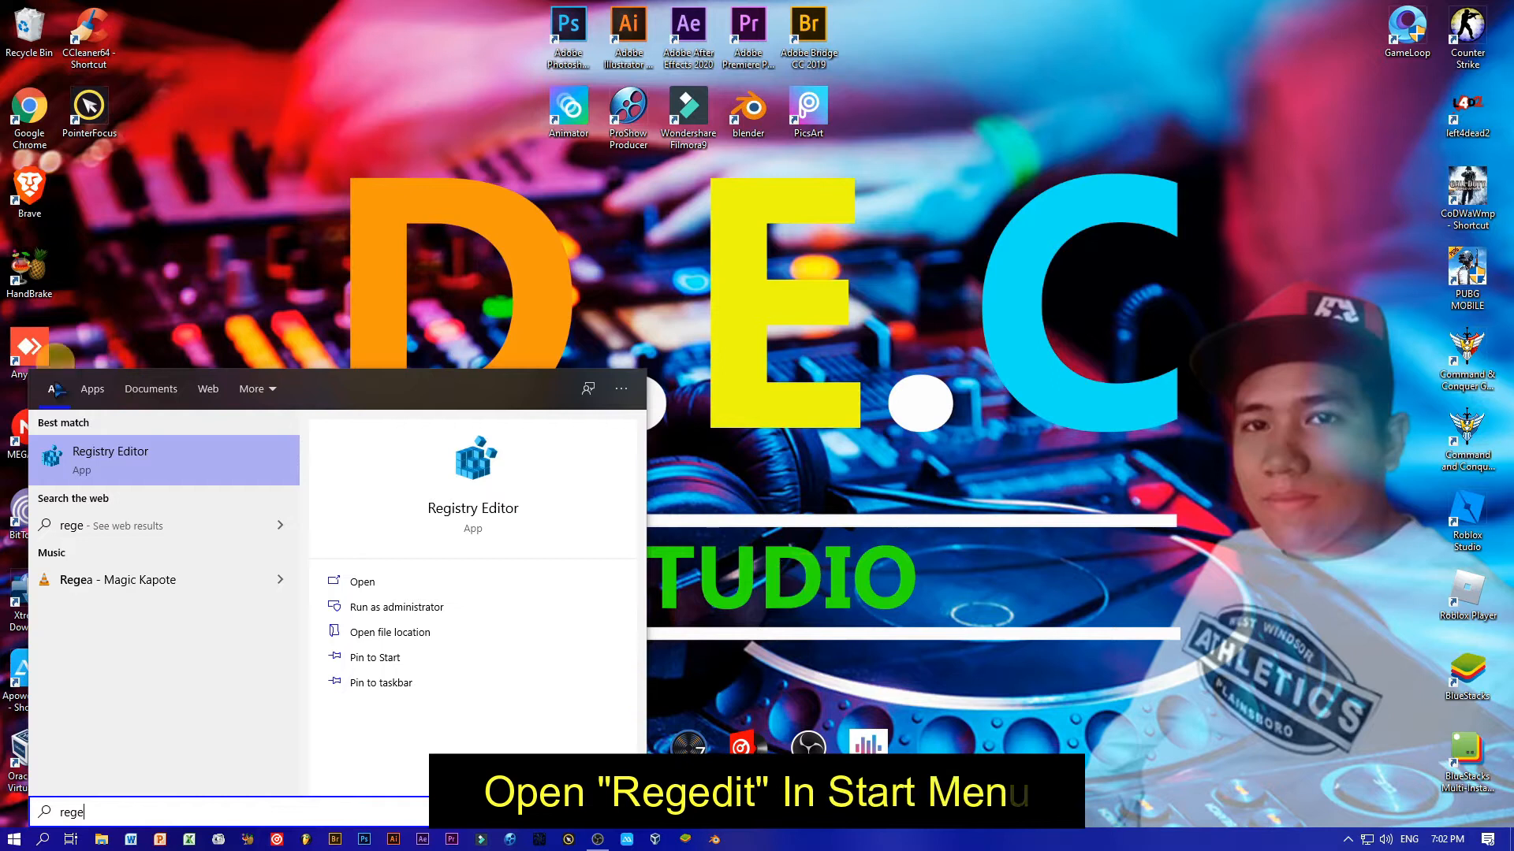
{"action": "key", "text": "Return"}
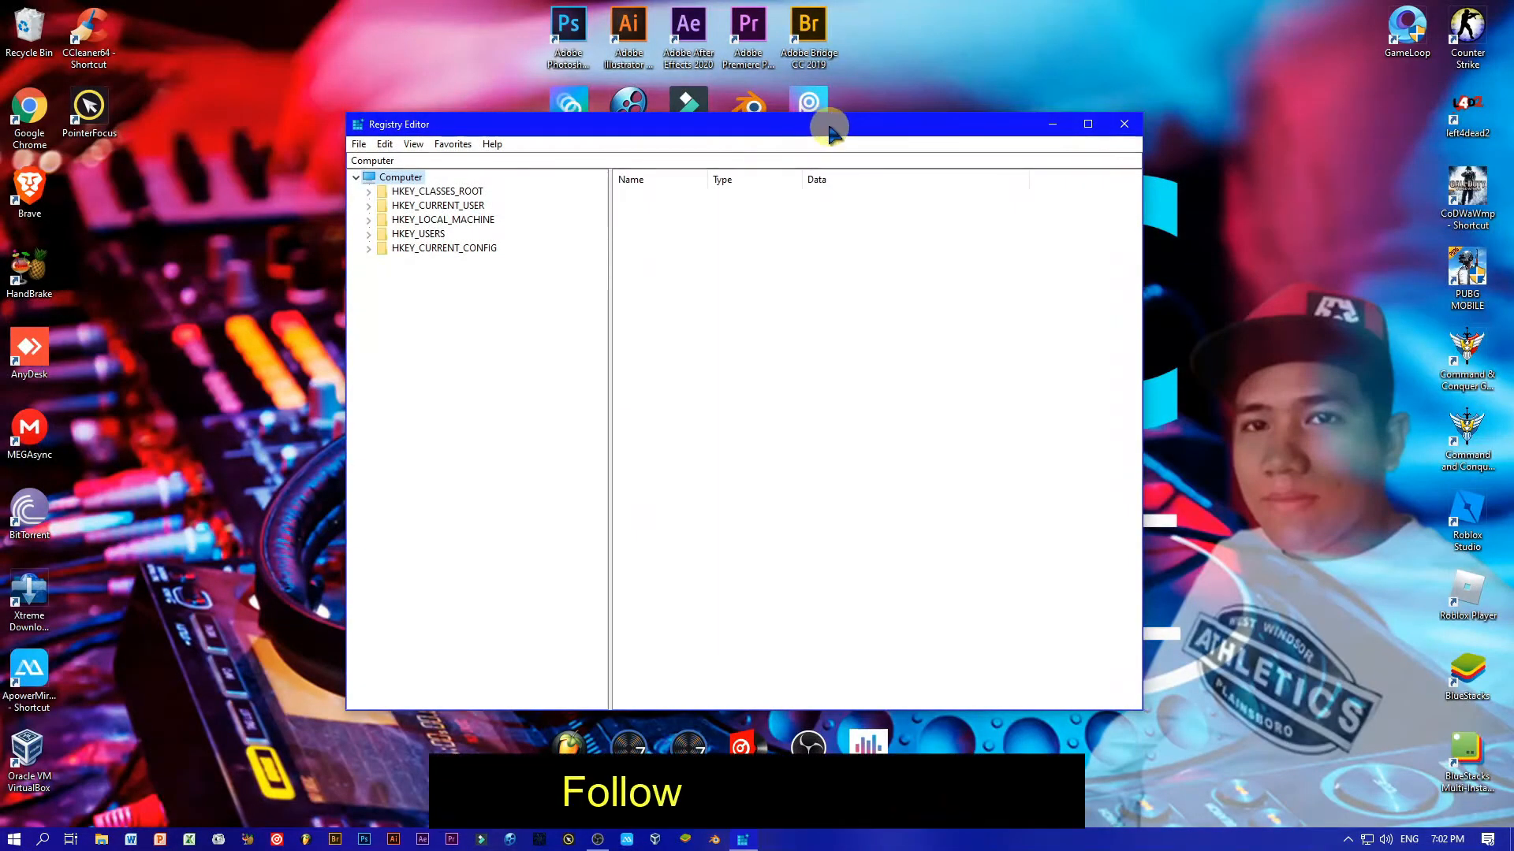
{"action": "left_click_drag", "start_coordinate": [820, 125], "coordinate": [811, 244]}
{"action": "left_click", "coordinate": [1074, 245]}
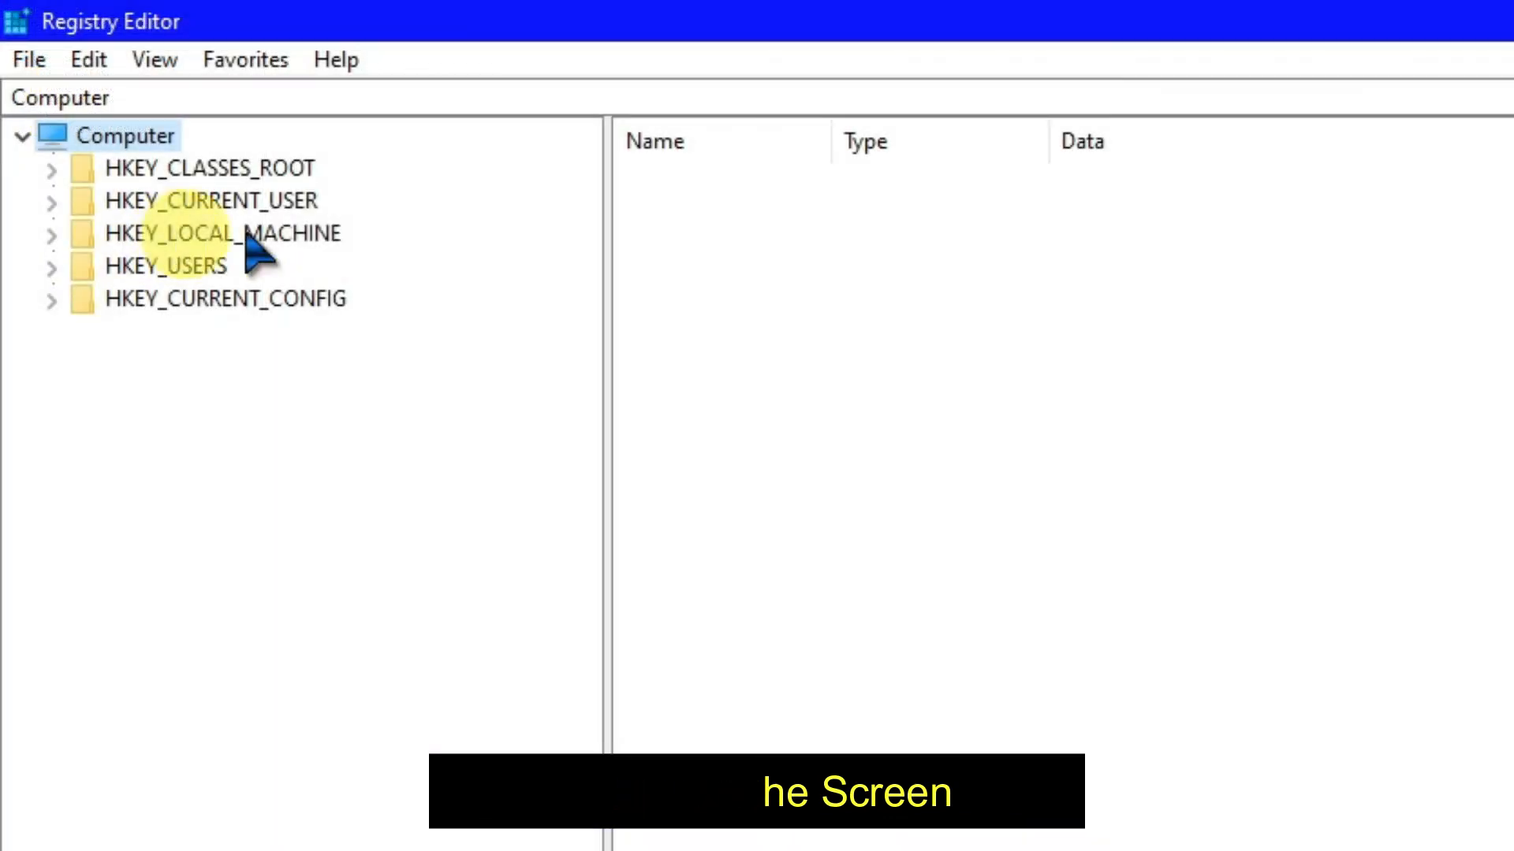
Step: Expand the registry tree through HKEY_LOCAL_MACHINE and SOFTWARE down to the subkeys of Policies
{"action": "left_click", "coordinate": [51, 234]}
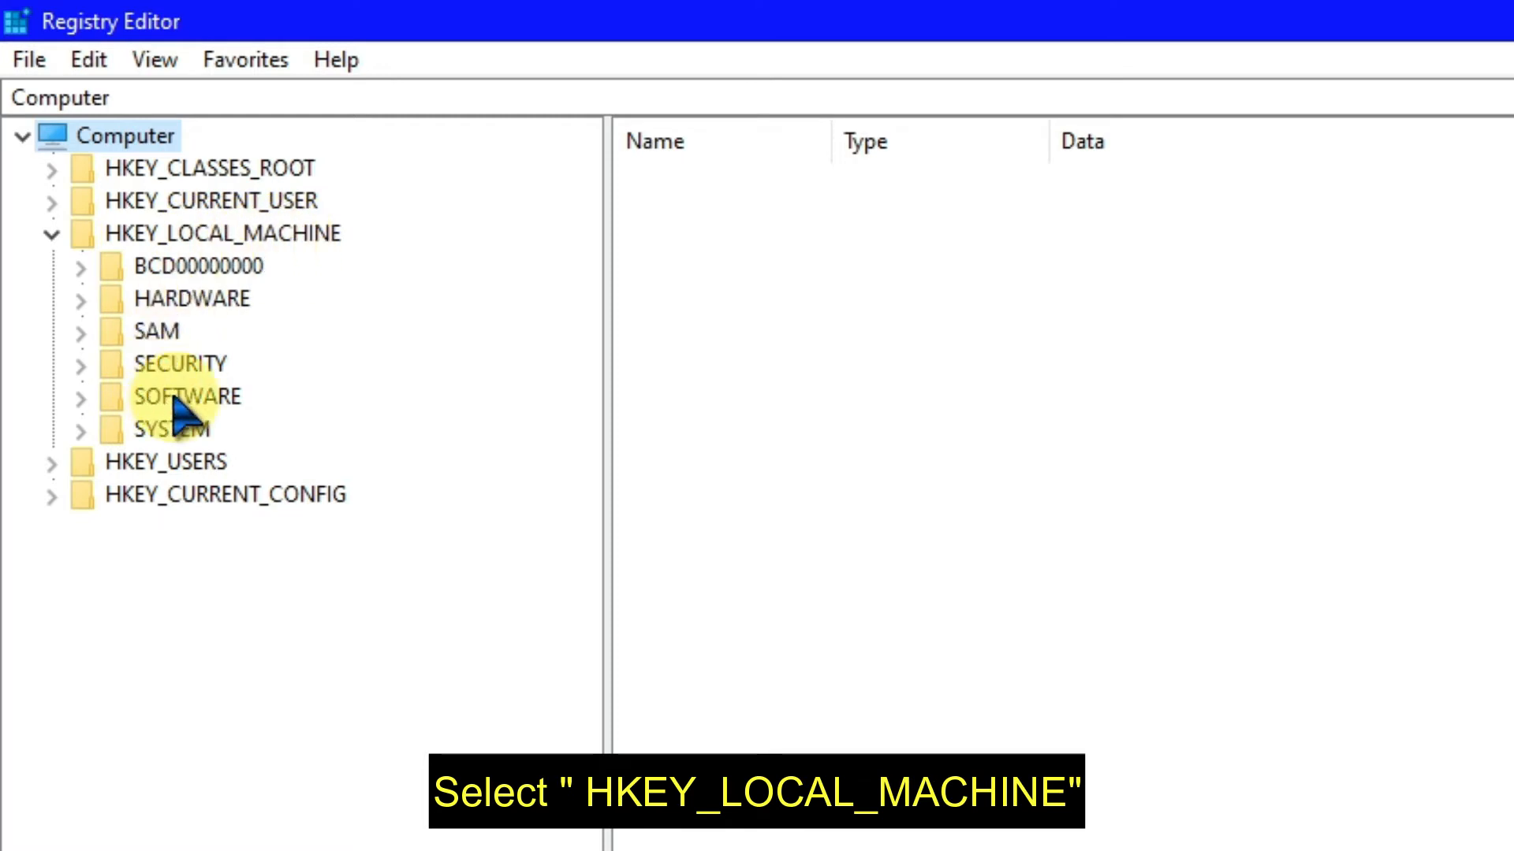
{"action": "left_click", "coordinate": [81, 399]}
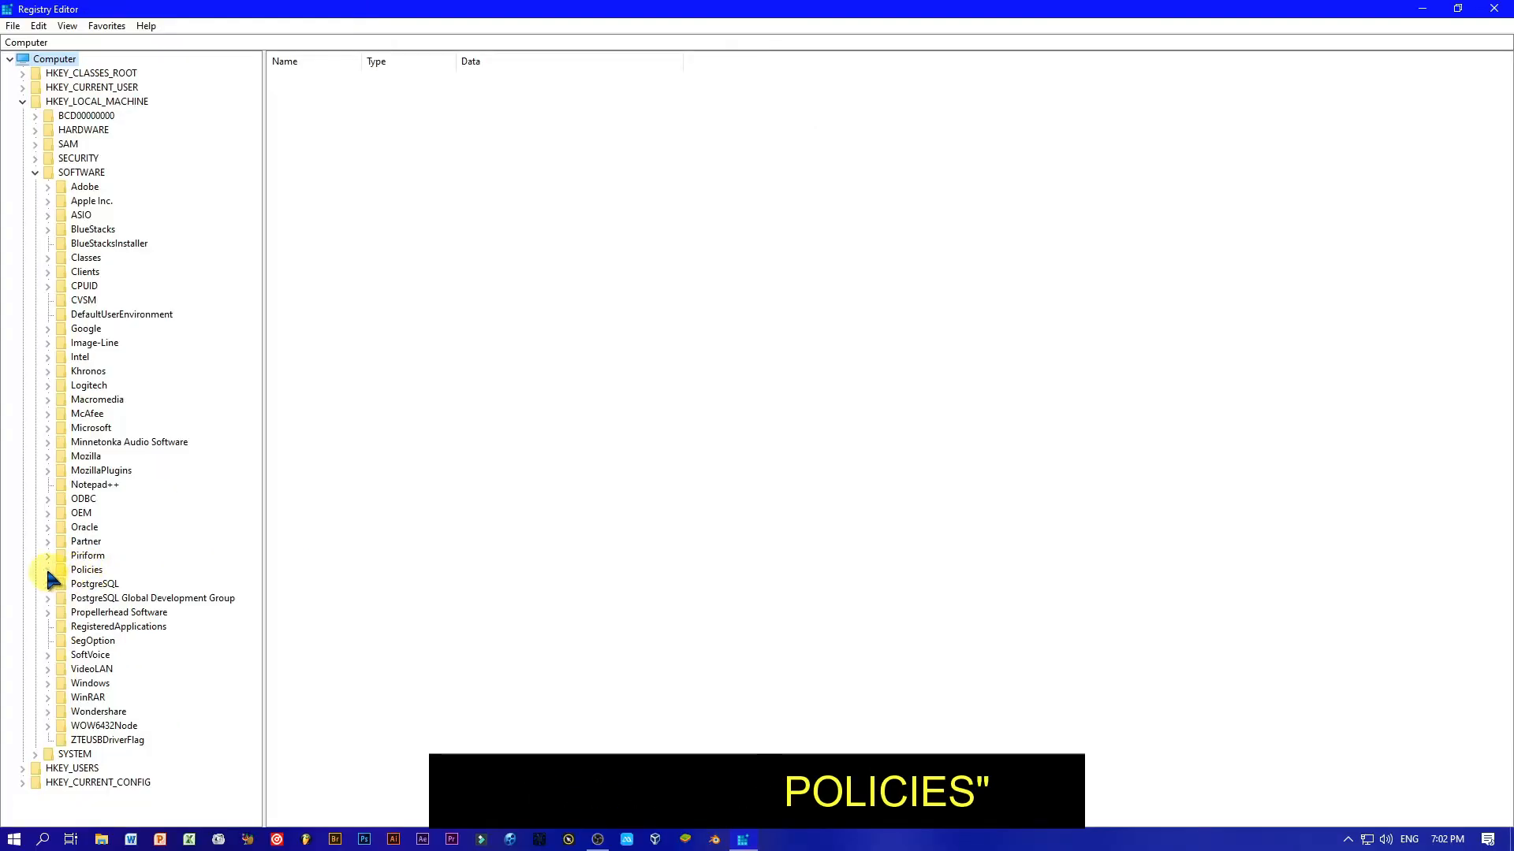
{"action": "left_click", "coordinate": [47, 569]}
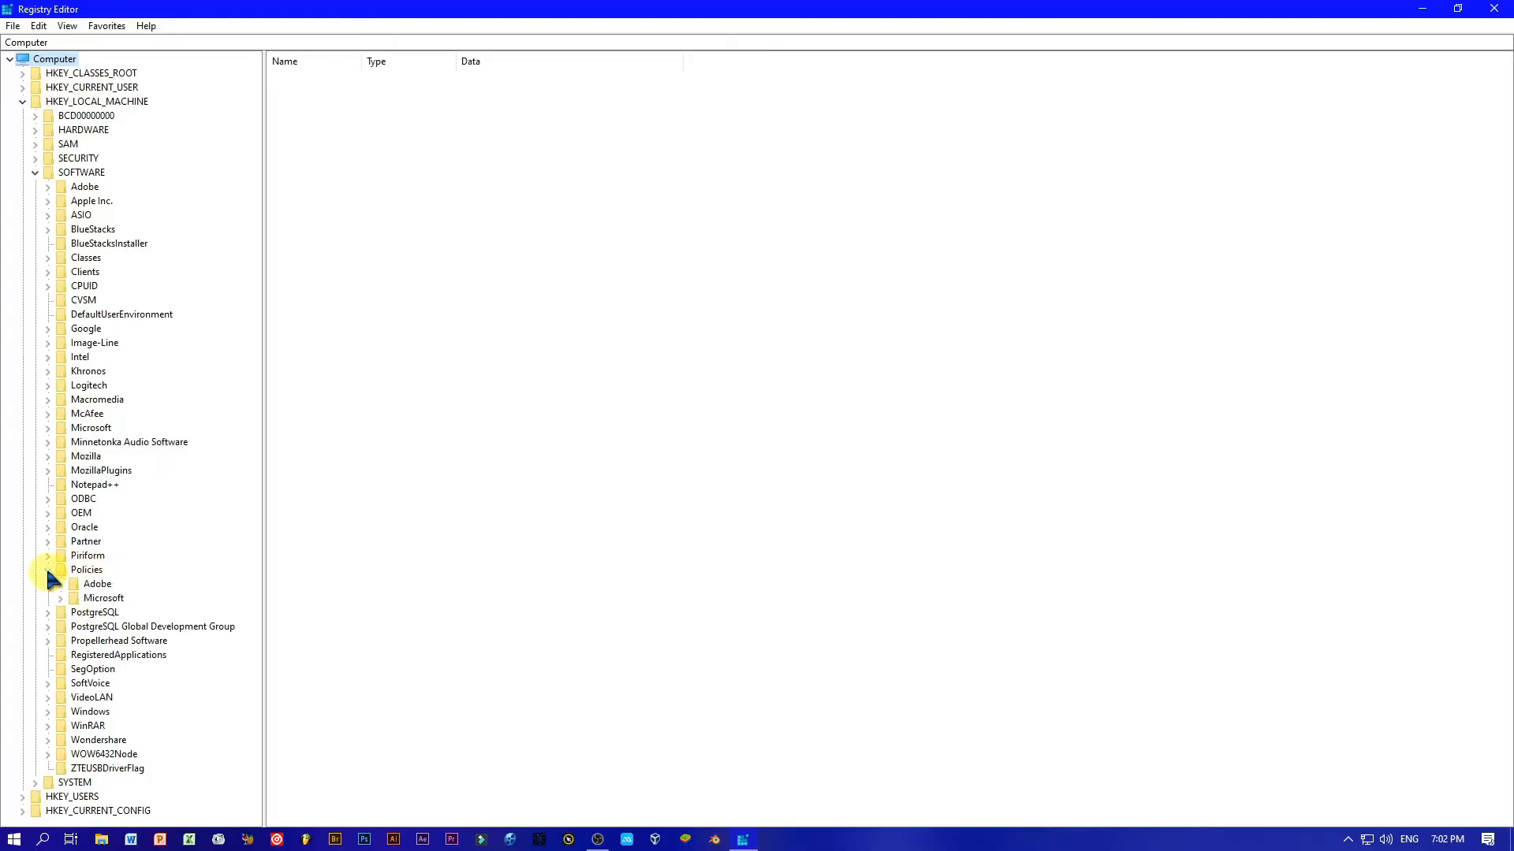
Step: Create a new key named Google under the Policies key
{"action": "right_click", "coordinate": [93, 571]}
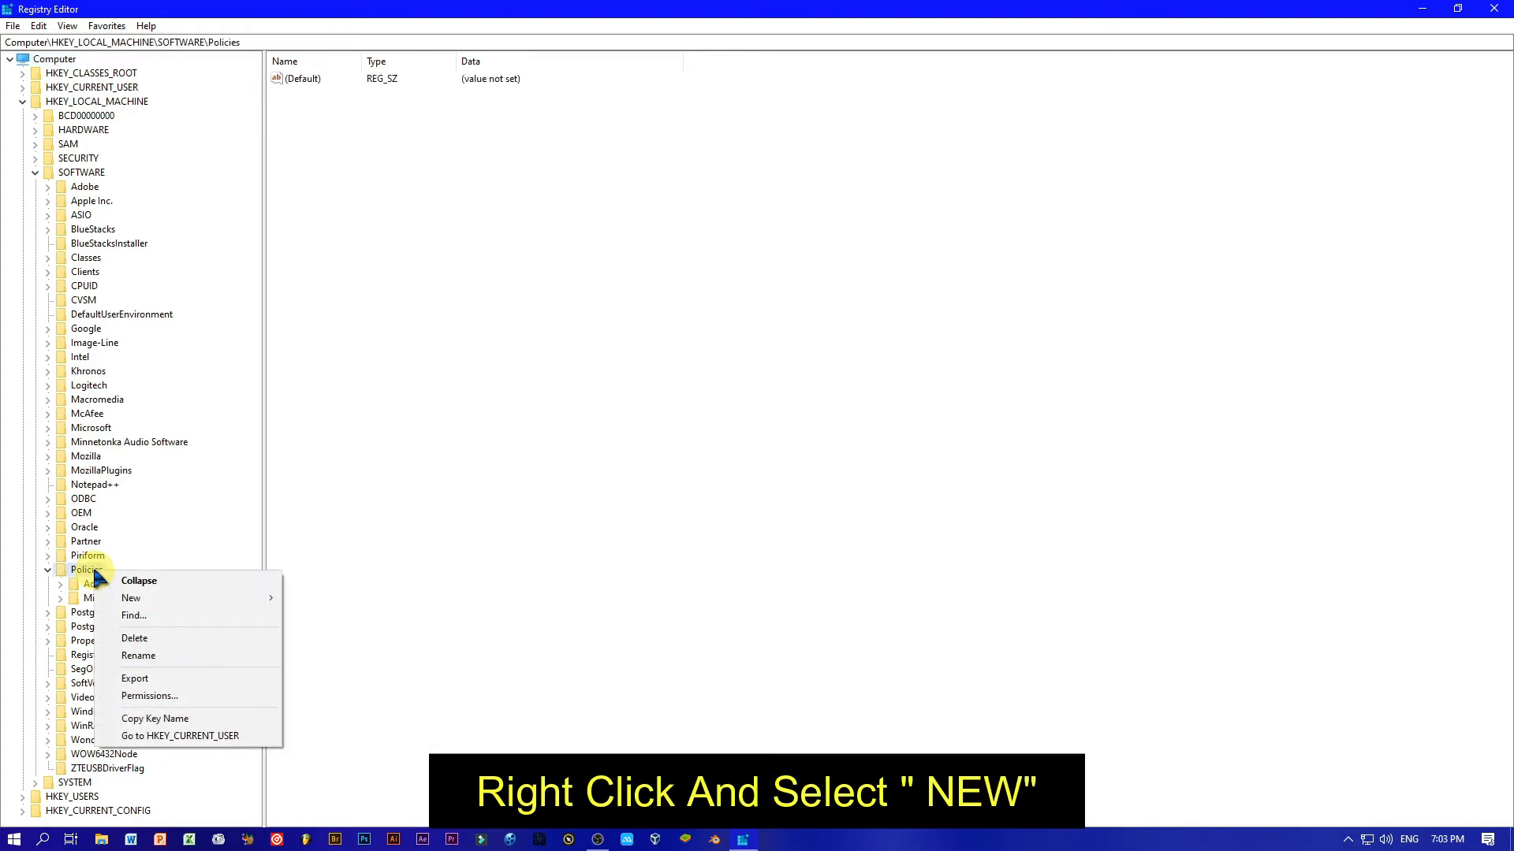
{"action": "mouse_move", "coordinate": [146, 600]}
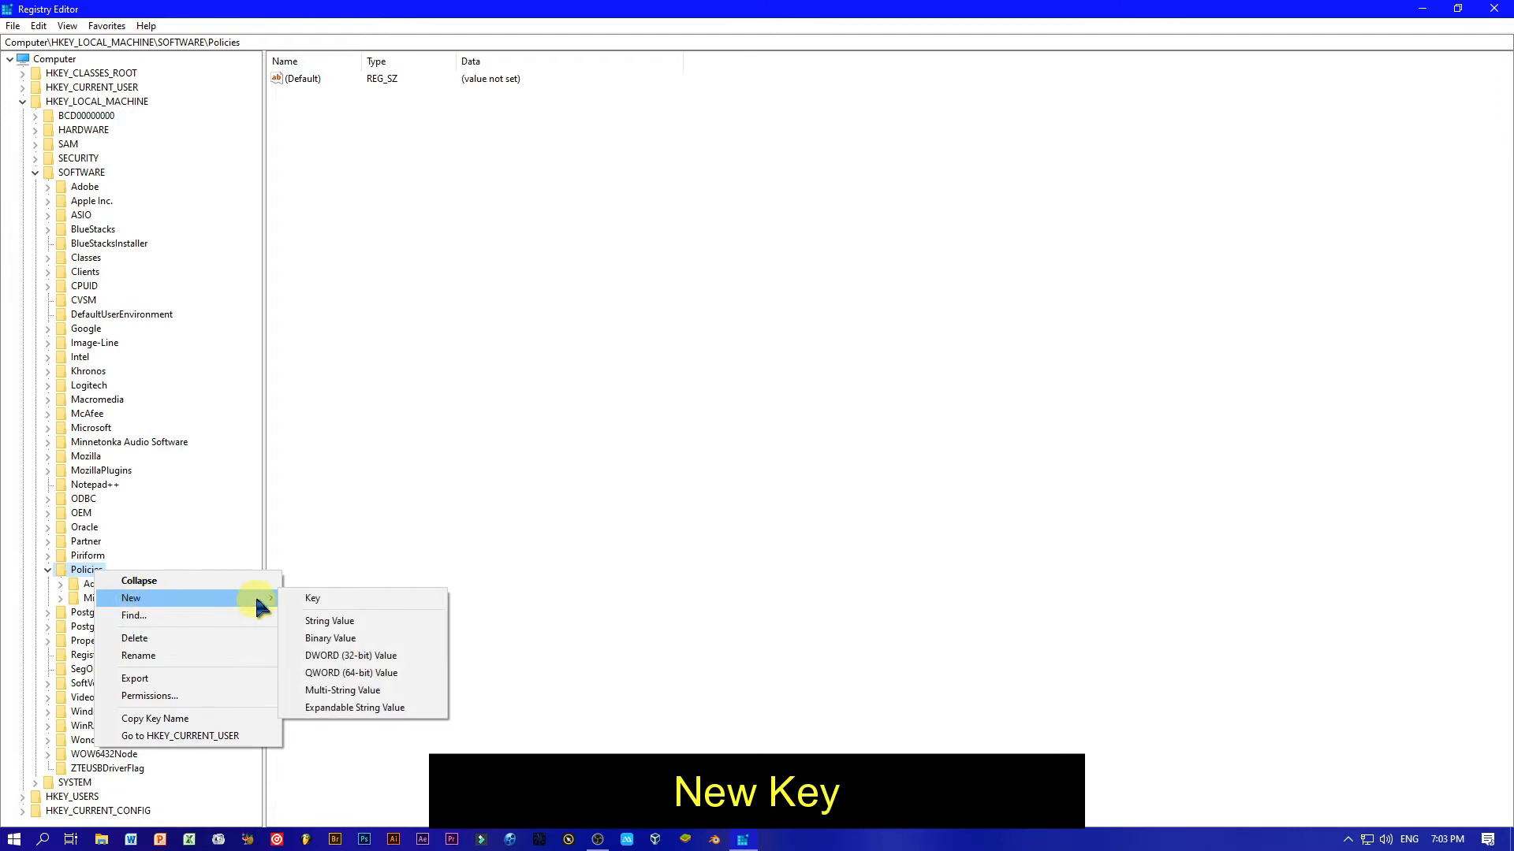
{"action": "left_click", "coordinate": [314, 596]}
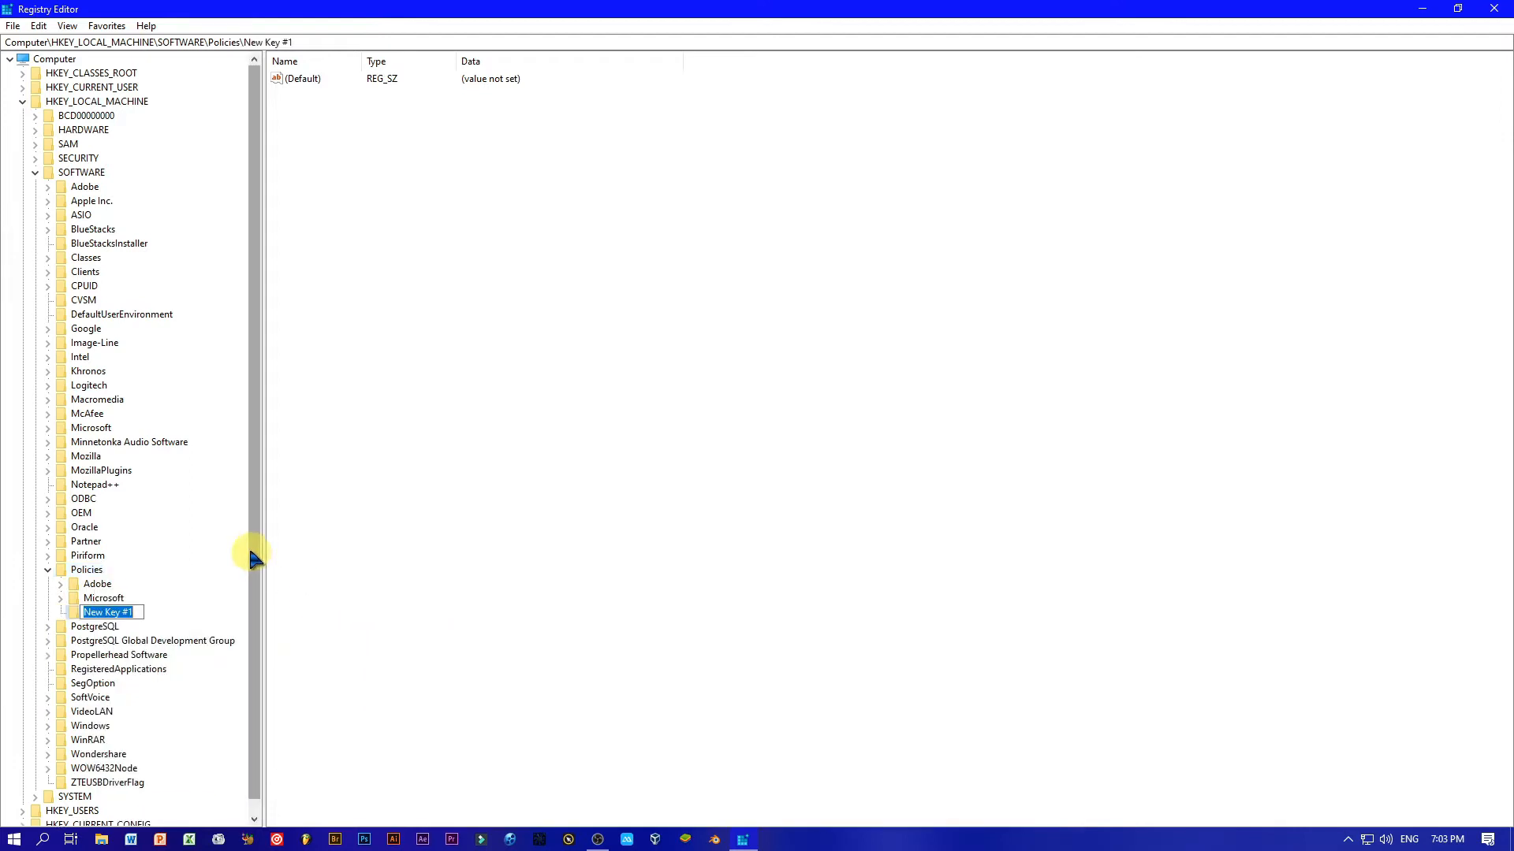
{"action": "type", "text": "G"}
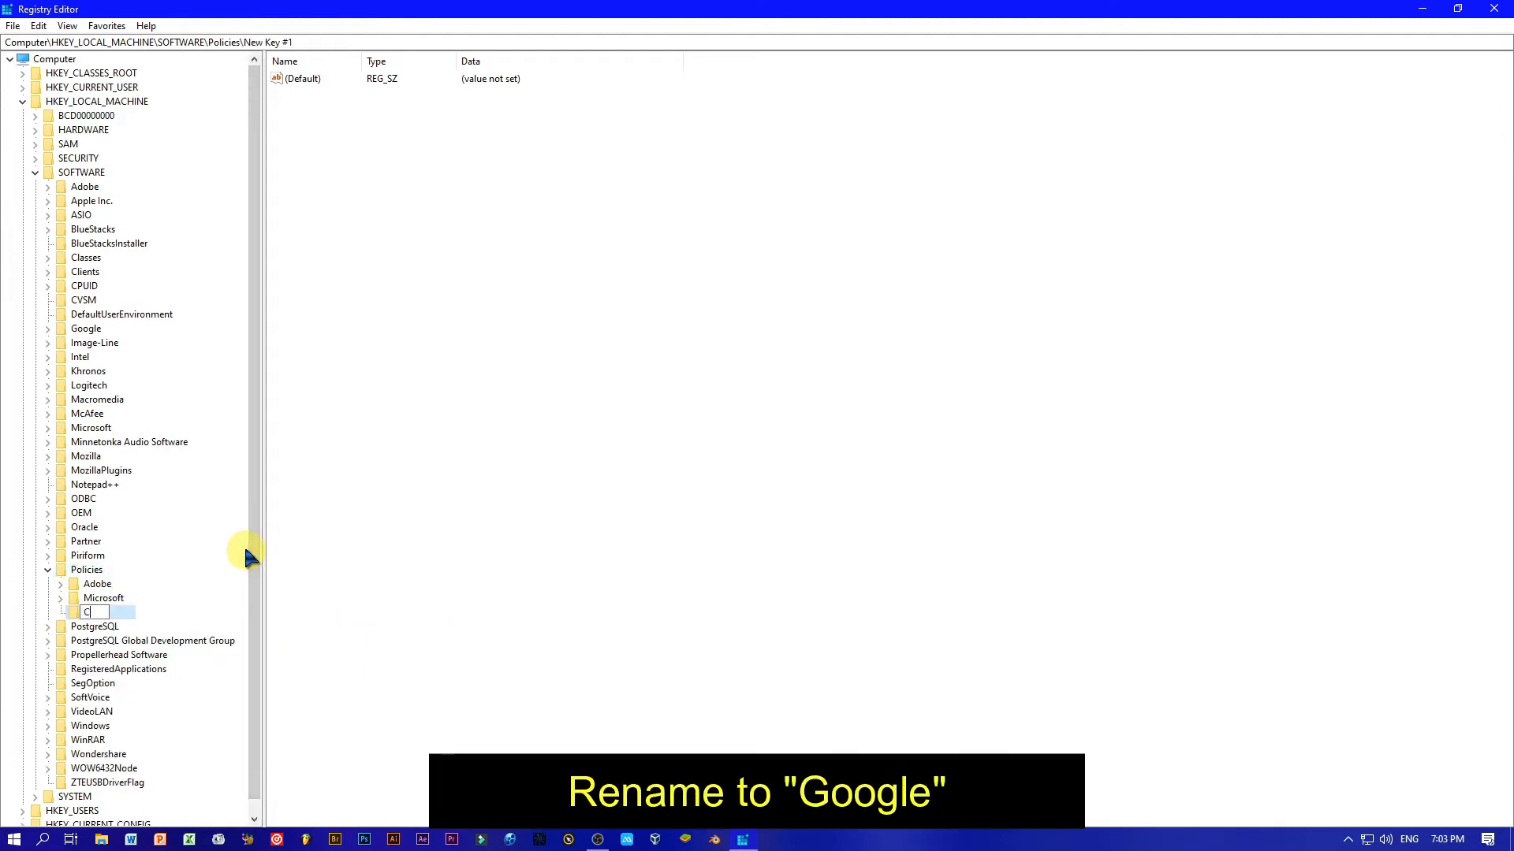
{"action": "type", "text": "oog"}
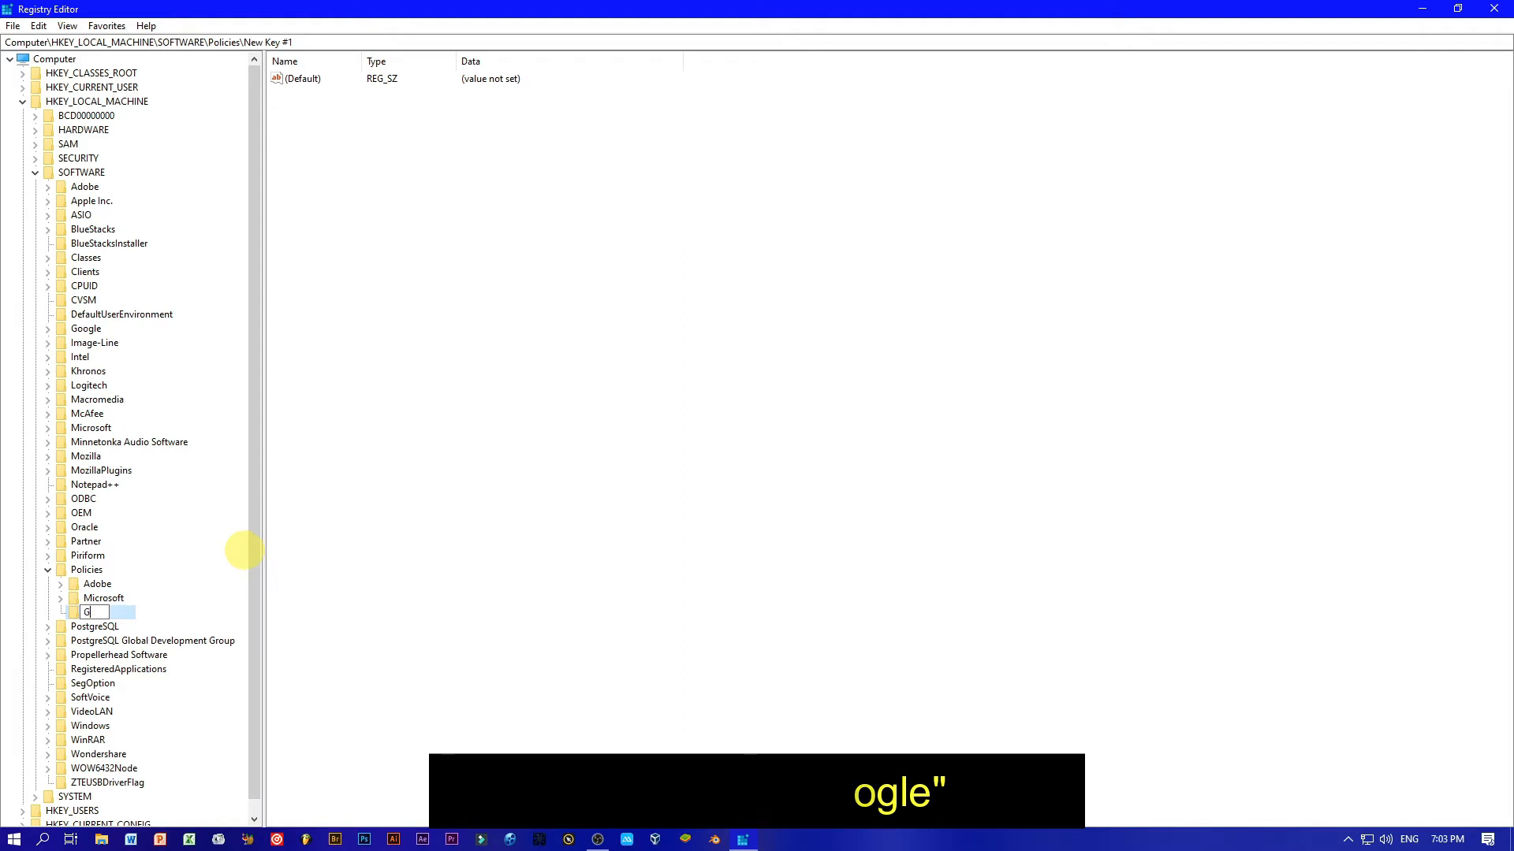
{"action": "type", "text": "le"}
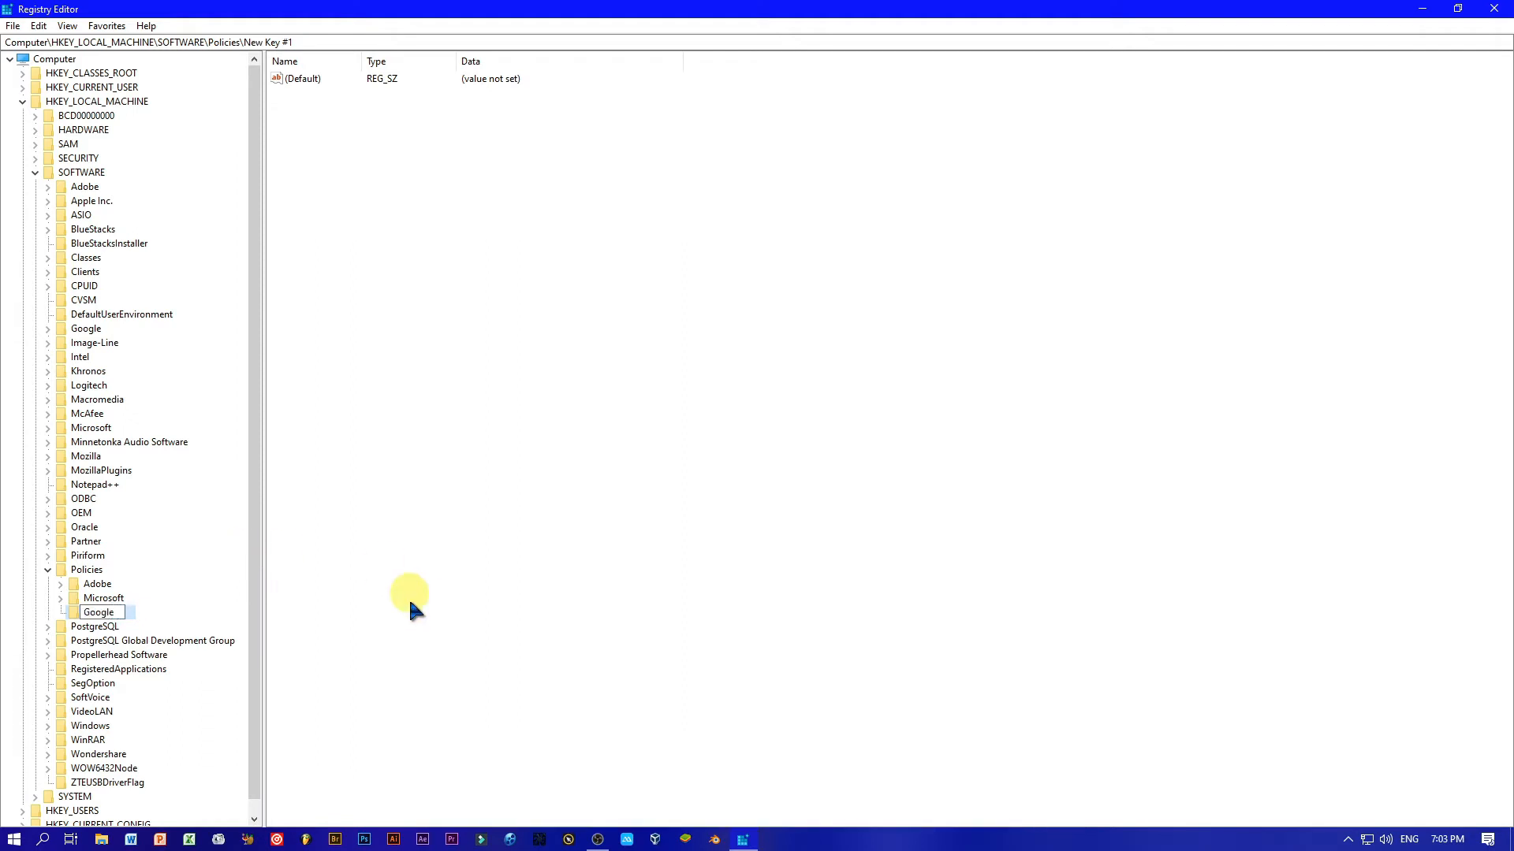
{"action": "left_click", "coordinate": [399, 584]}
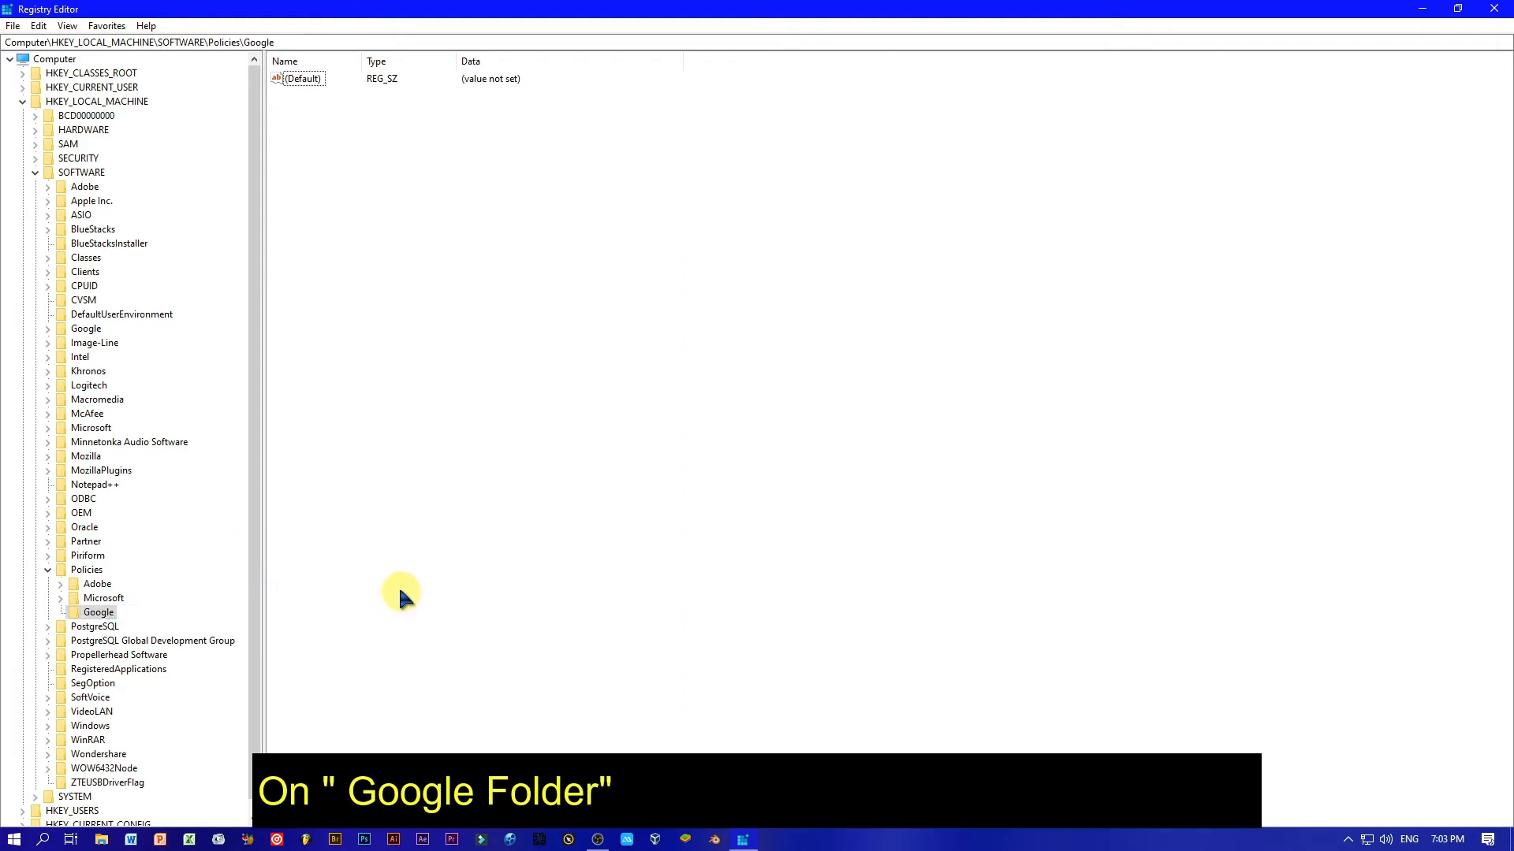
Step: Create a new key named Chrome inside the Google policies key
{"action": "right_click", "coordinate": [103, 619]}
{"action": "mouse_move", "coordinate": [173, 640]}
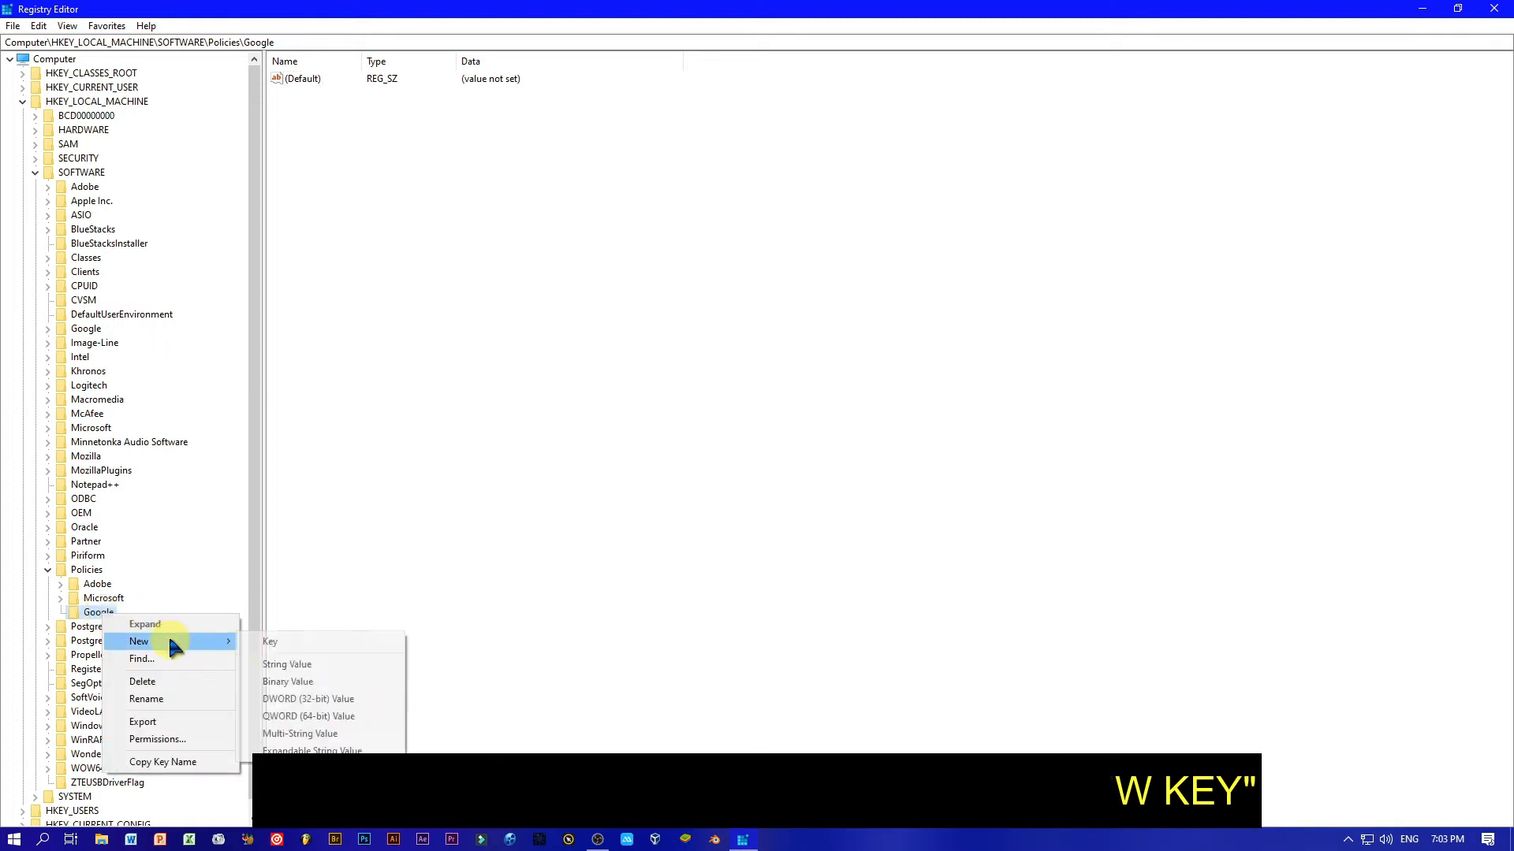
{"action": "left_click", "coordinate": [290, 642]}
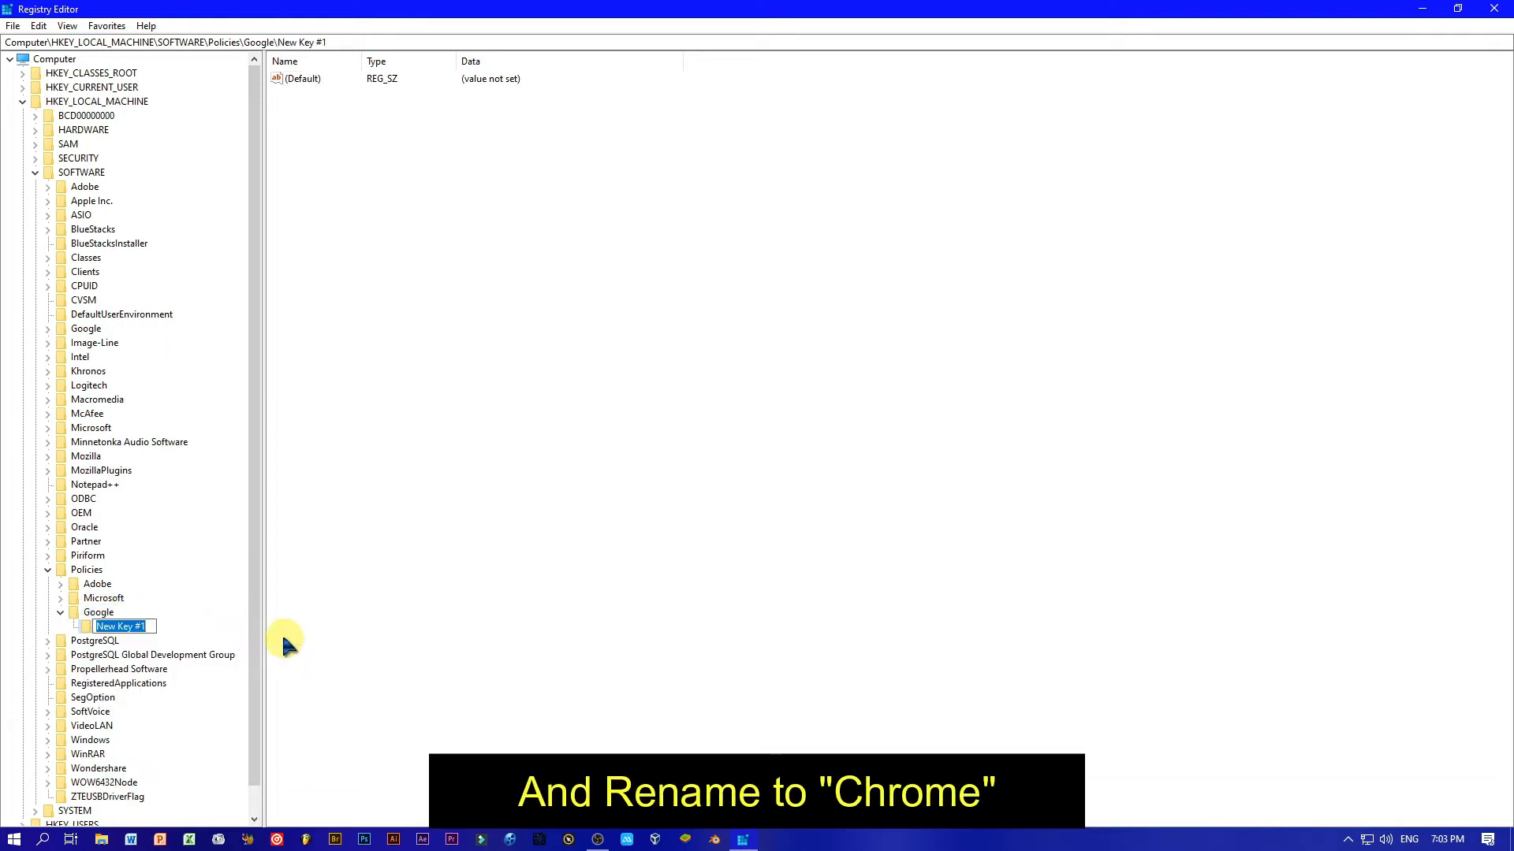
{"action": "type", "text": "Chrome"}
{"action": "key", "text": "Return"}
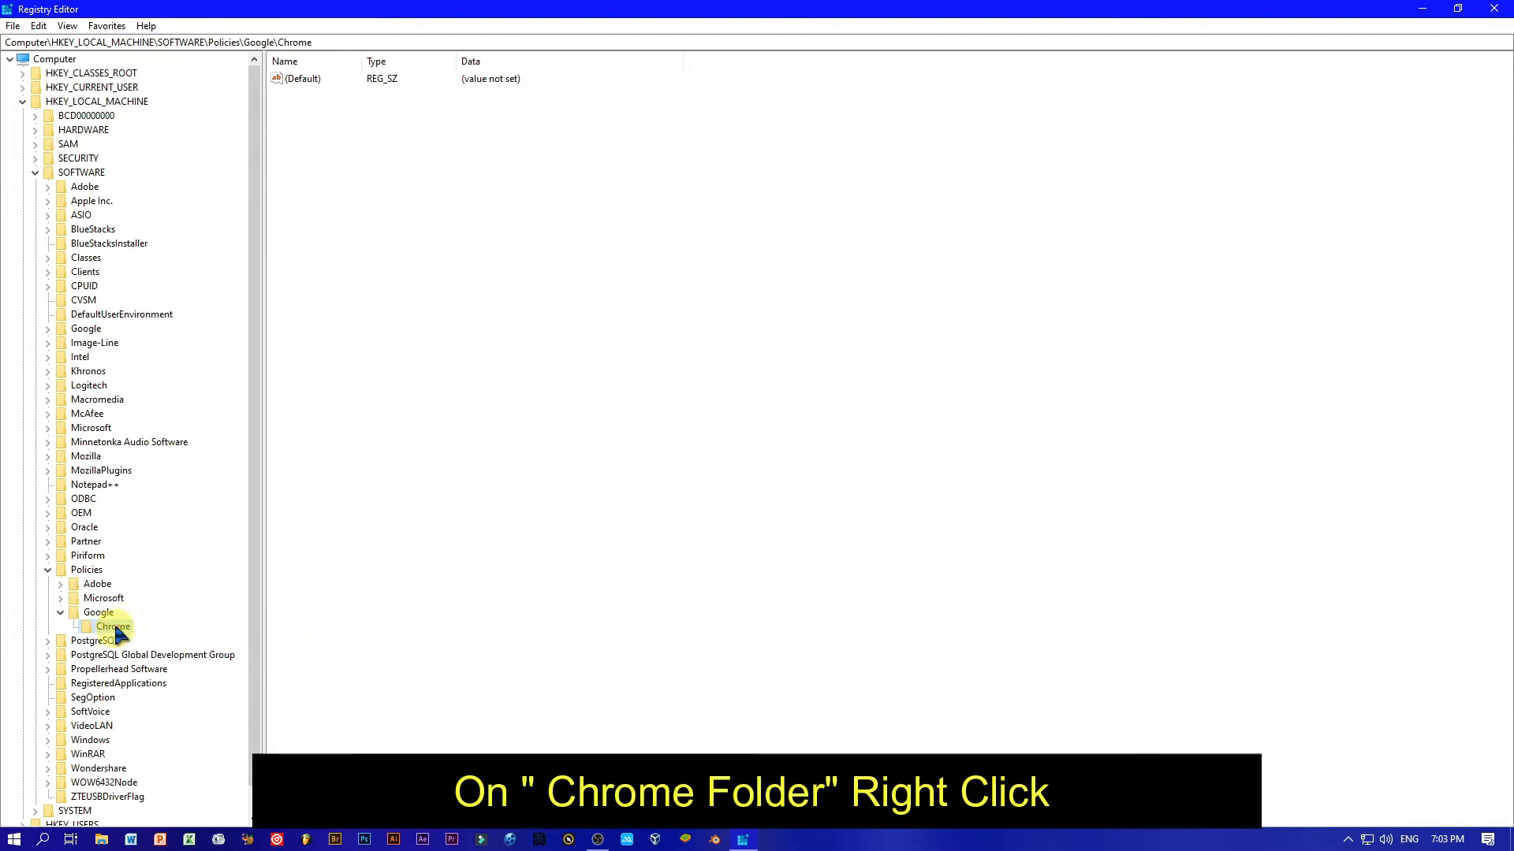
Step: Add a DWORD (32-bit) value named IncognitoModeAvailability to the Chrome key
{"action": "right_click", "coordinate": [120, 628]}
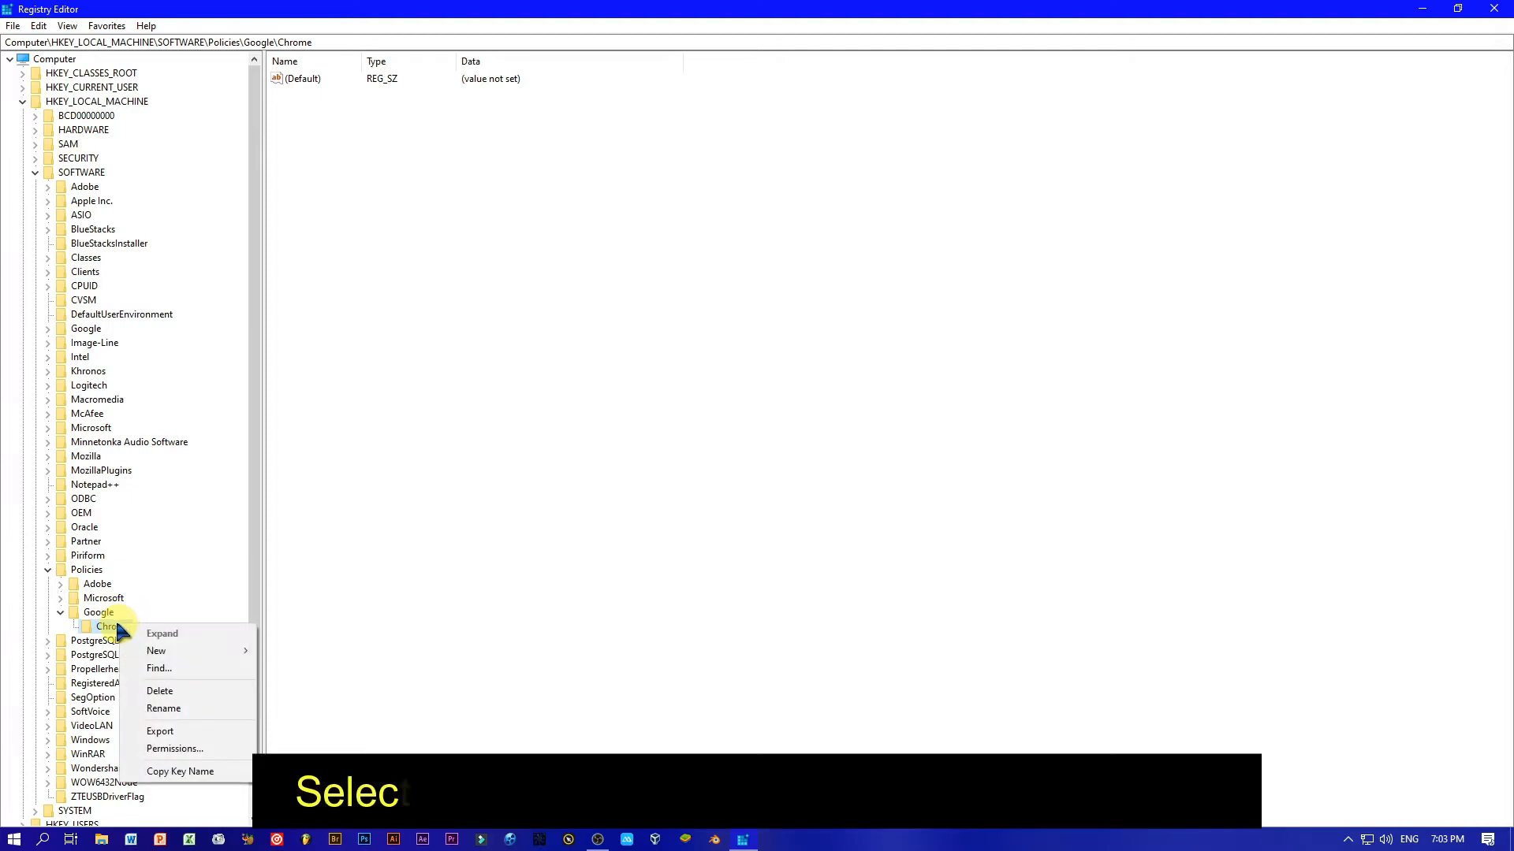
{"action": "mouse_move", "coordinate": [181, 655]}
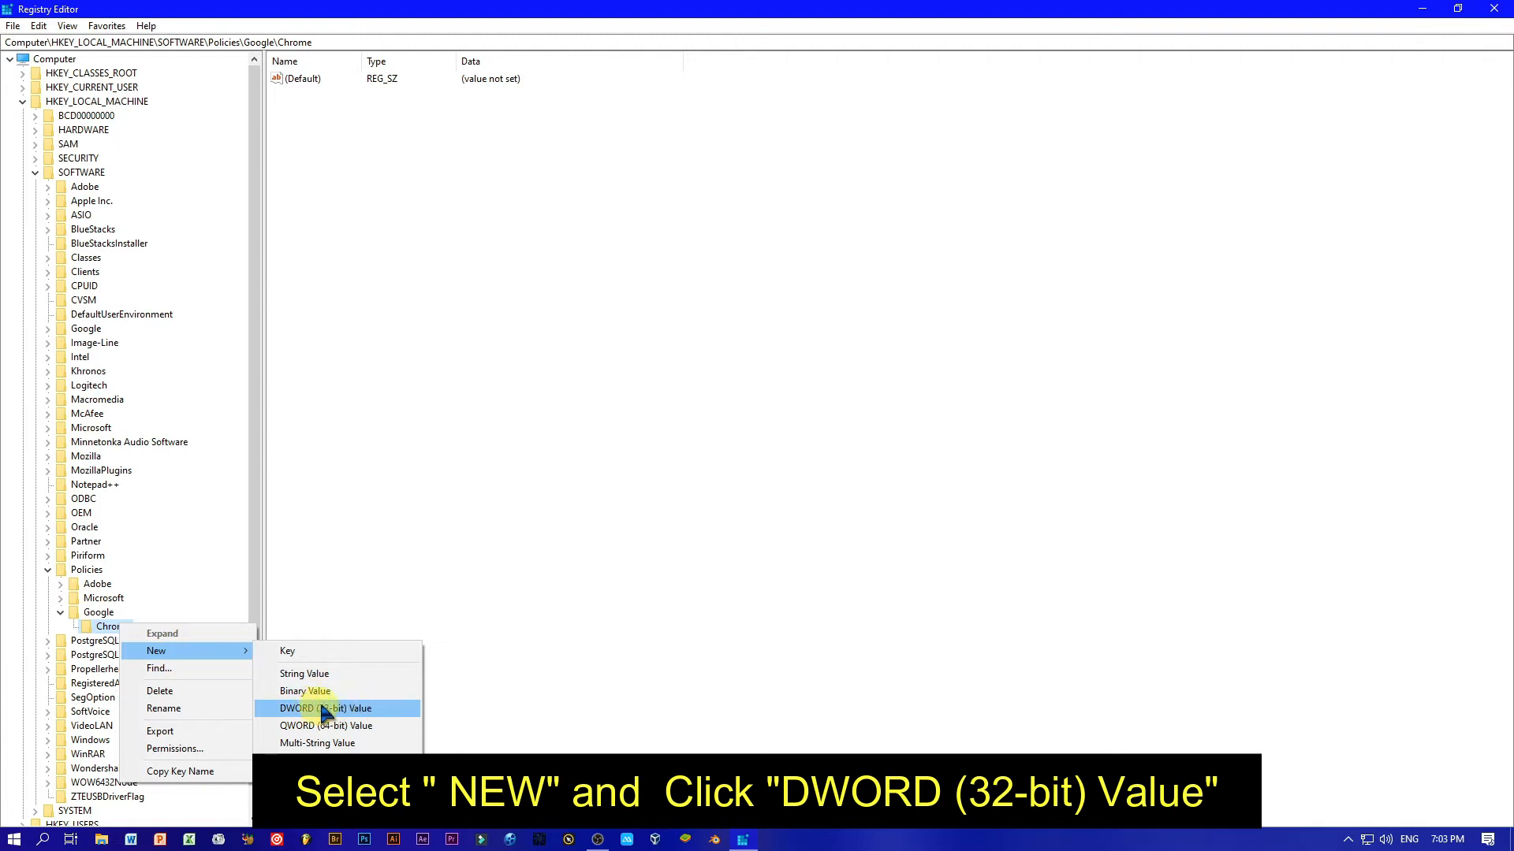
{"action": "left_click", "coordinate": [348, 710]}
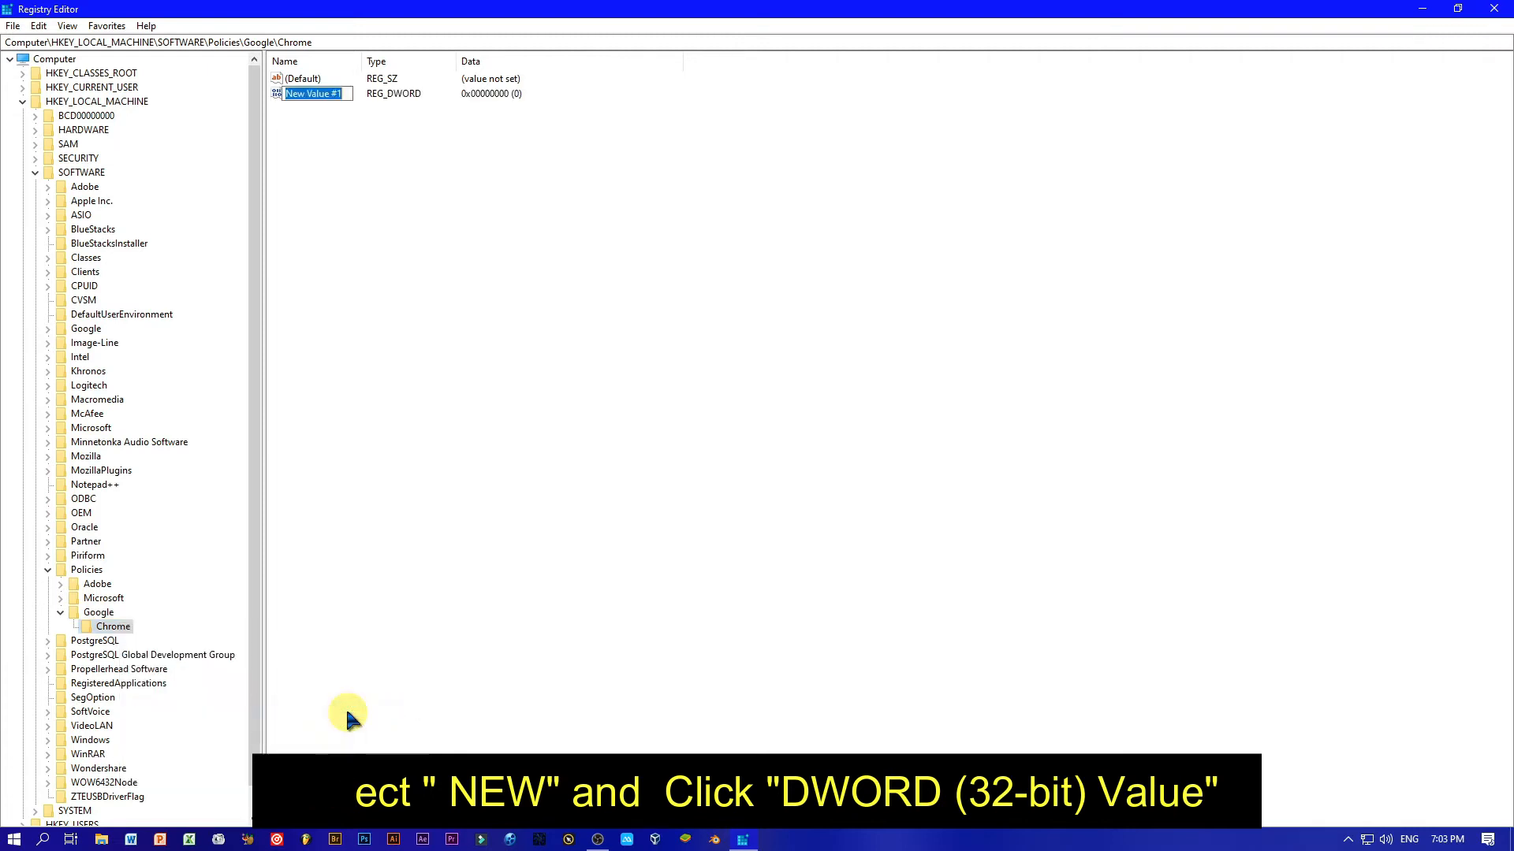
{"action": "left_click_drag", "start_coordinate": [344, 93], "coordinate": [246, 77]}
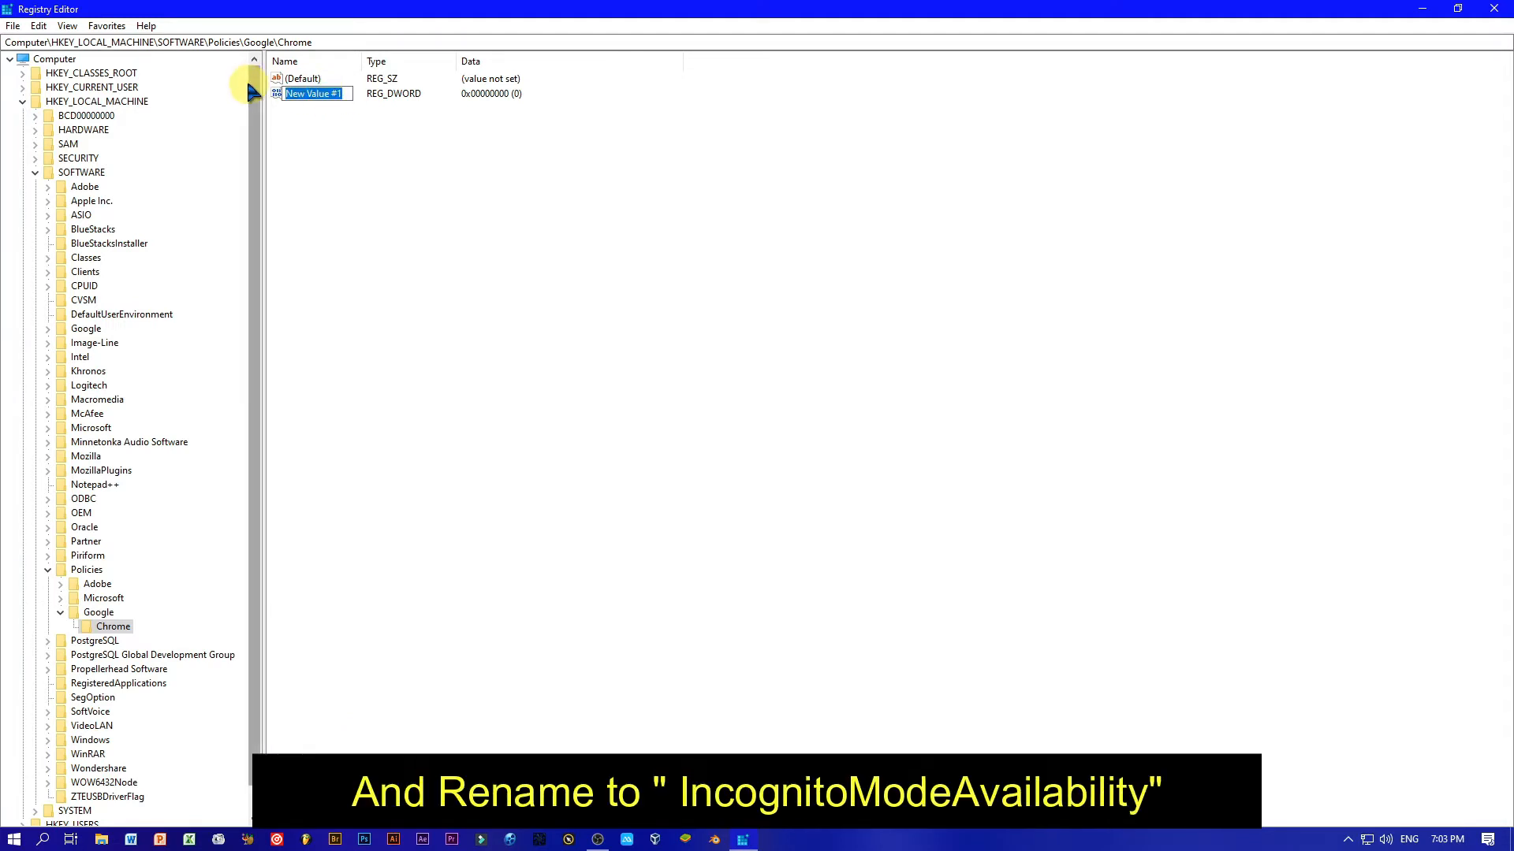
{"action": "key", "text": "BackSpace"}
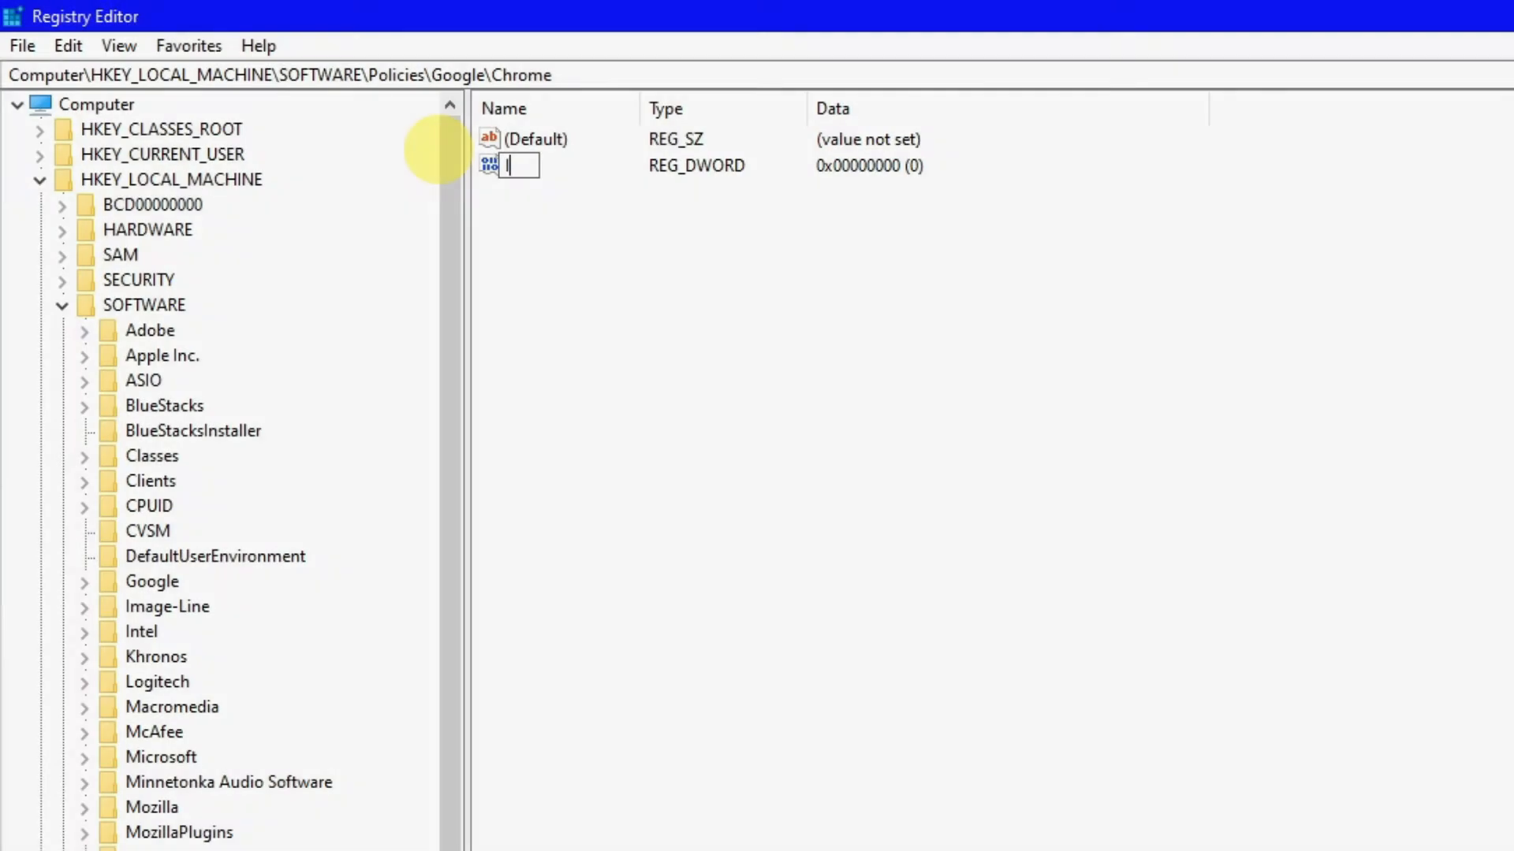
{"action": "type", "text": "IncognitoModeAvailability"}
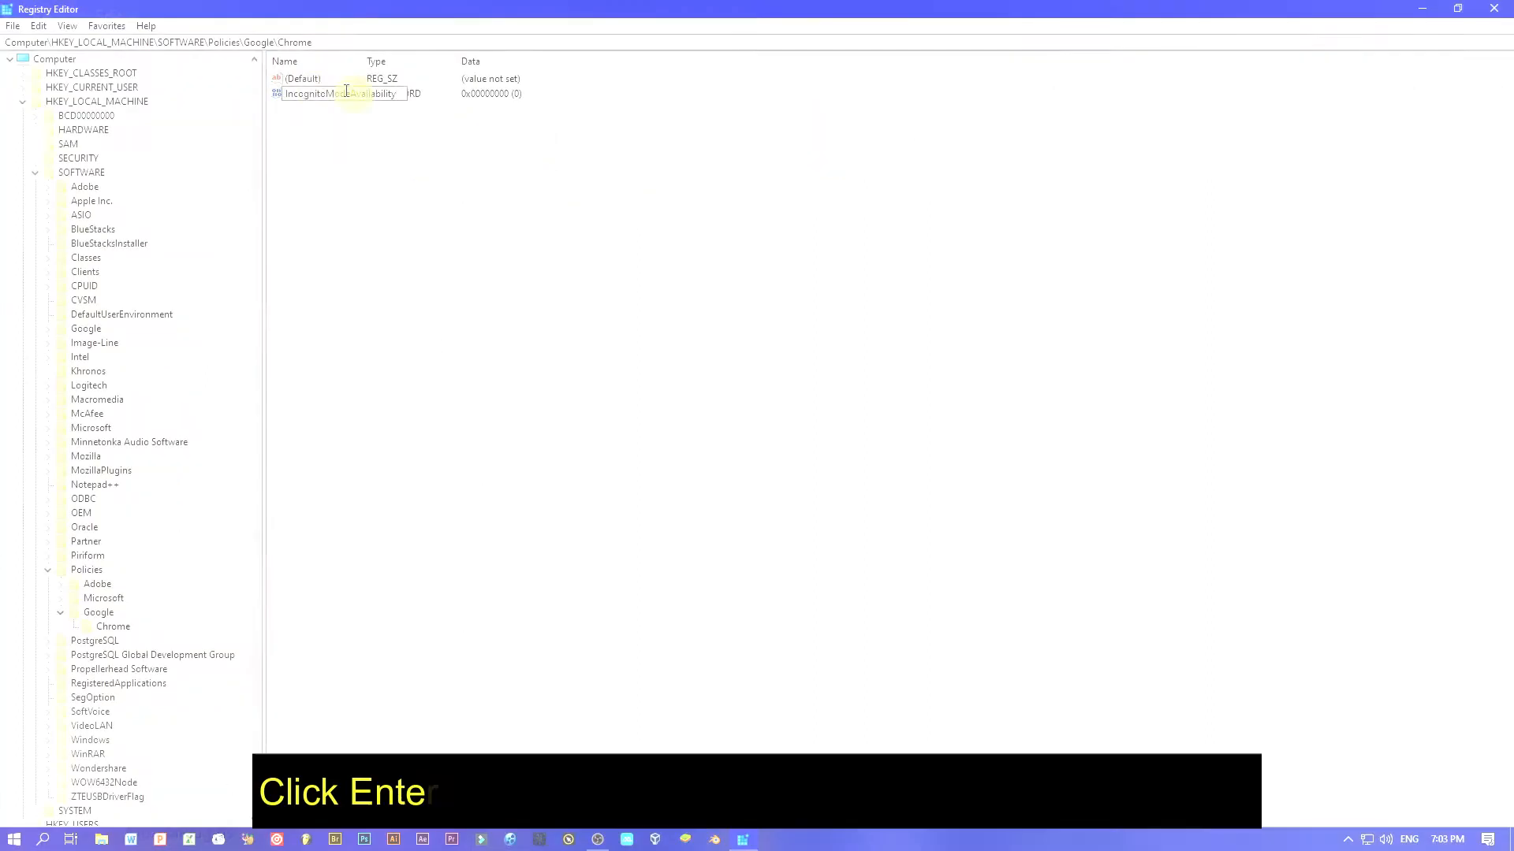
{"action": "key", "text": "Return"}
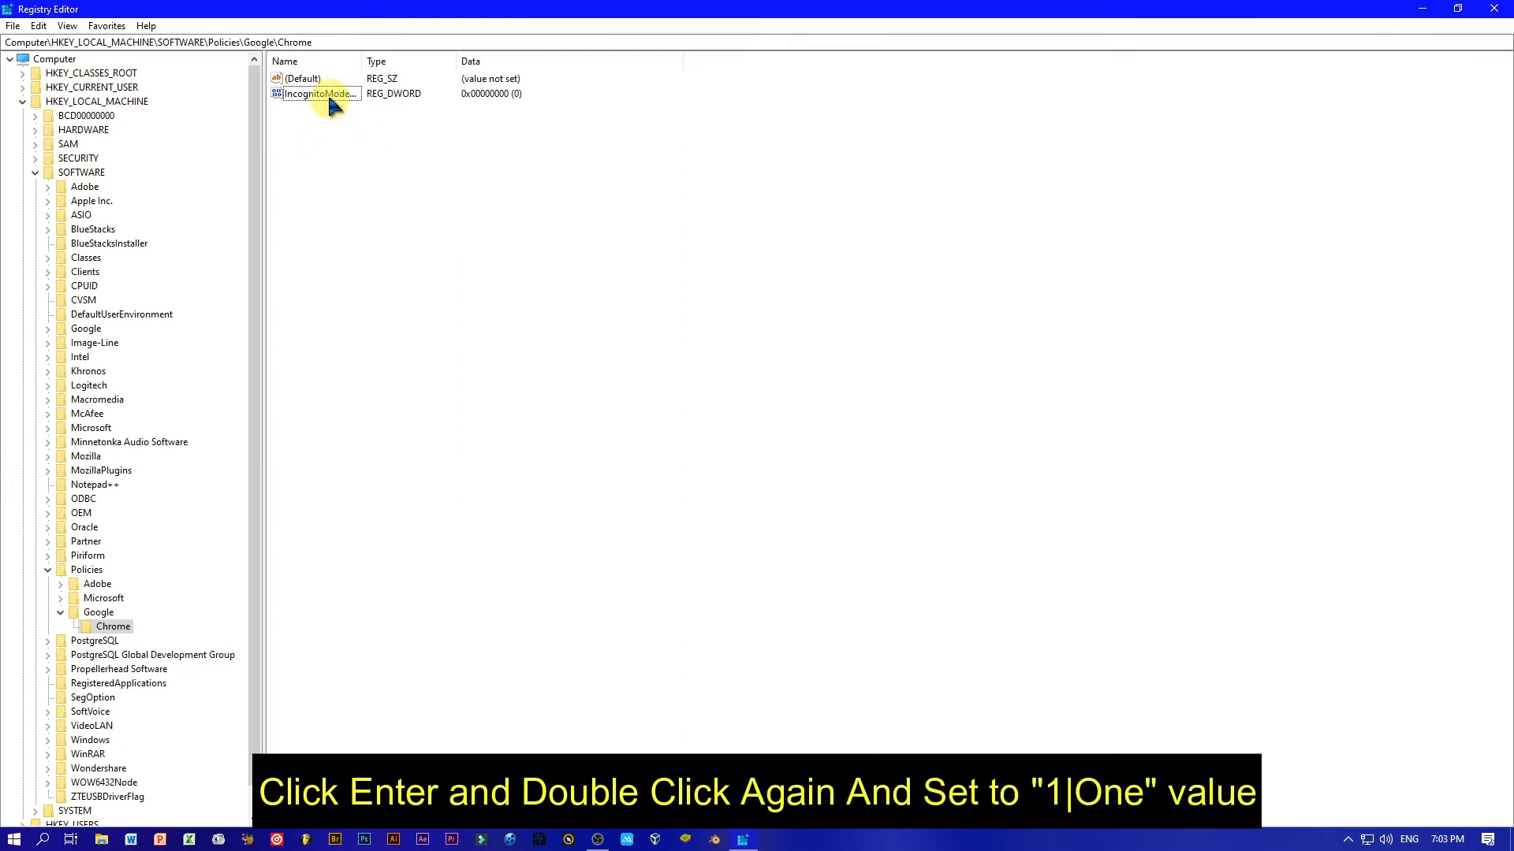
Step: Set the value data of IncognitoModeAvailability to 1
{"action": "double_click", "coordinate": [330, 95]}
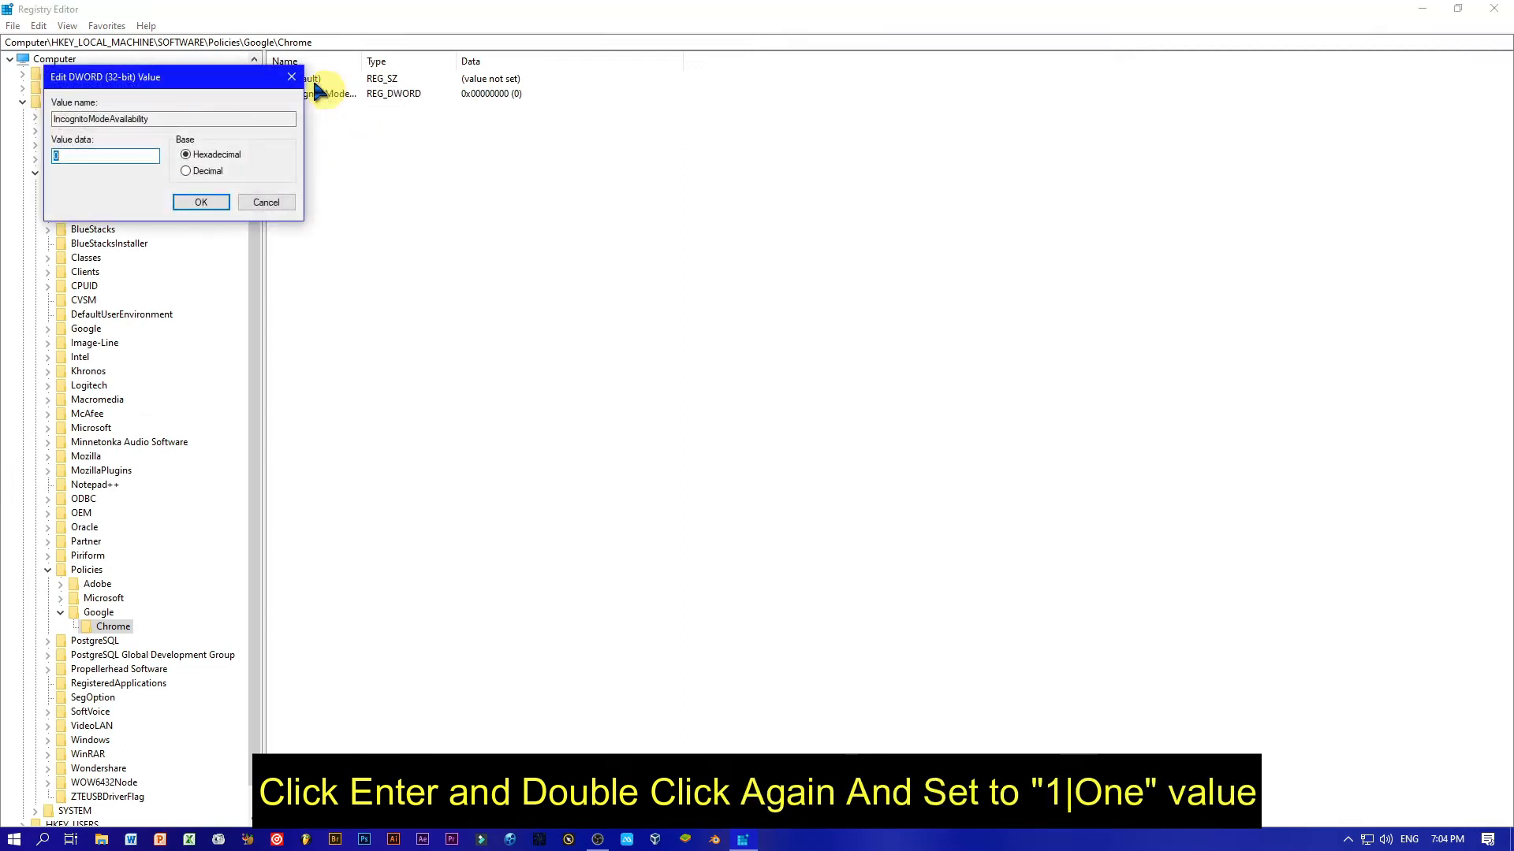
{"action": "key", "text": "Return"}
{"action": "right_click", "coordinate": [335, 99]}
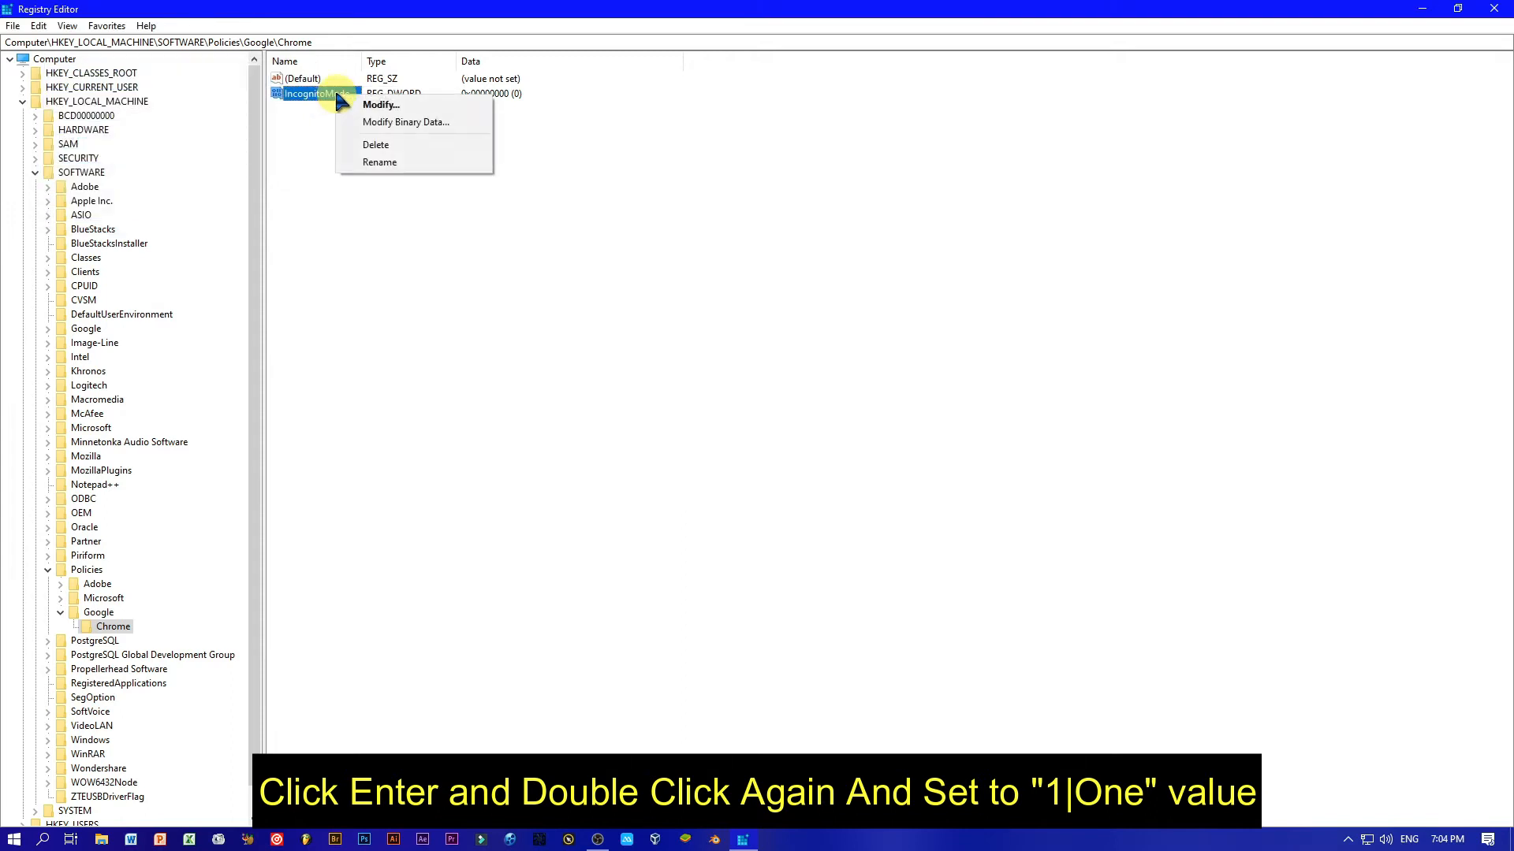
{"action": "left_click", "coordinate": [382, 106]}
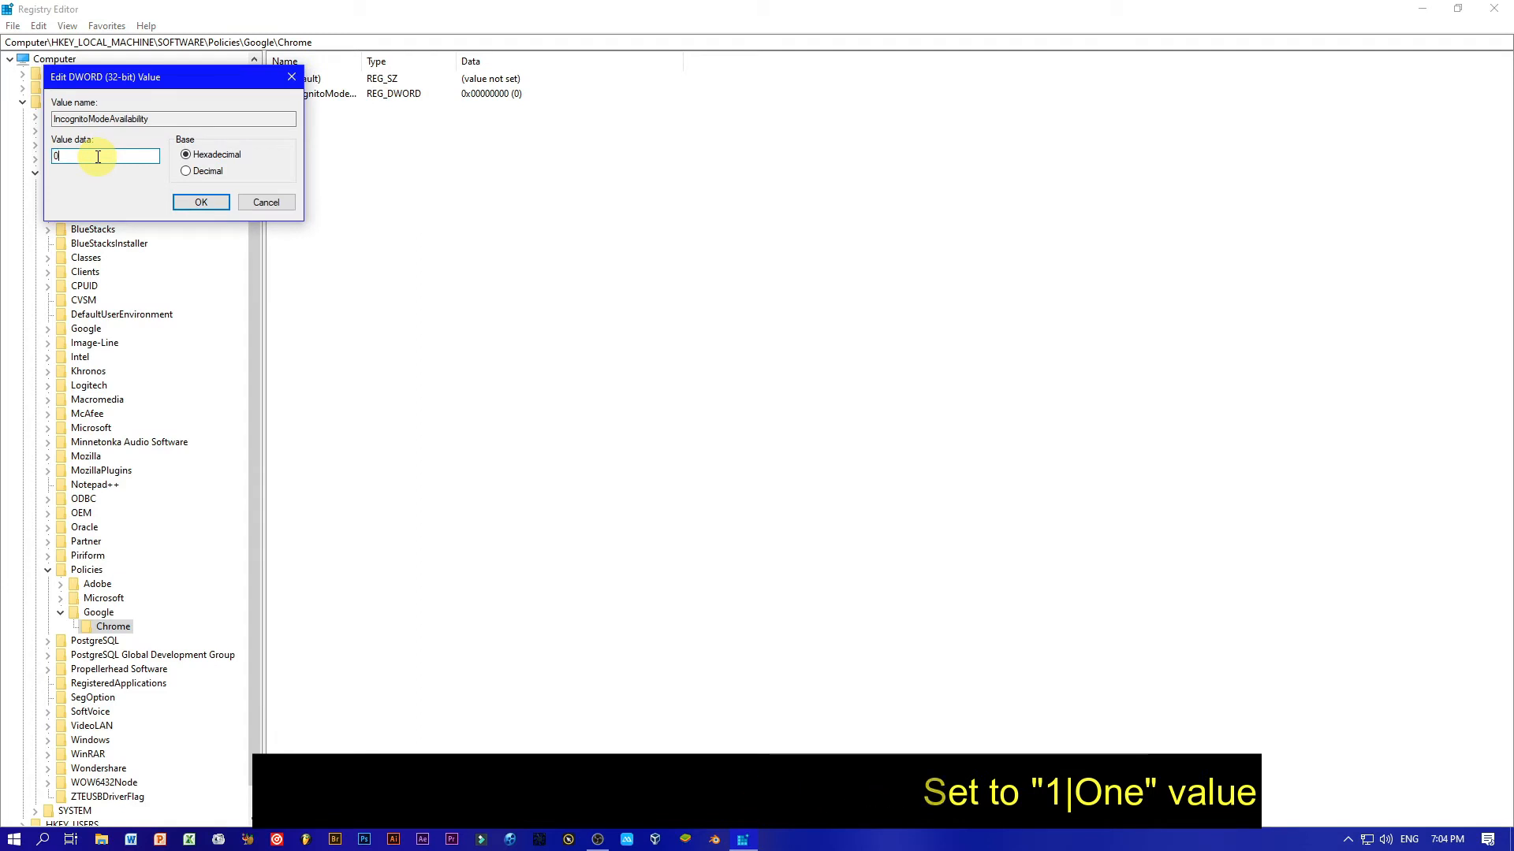
{"action": "type", "text": "1"}
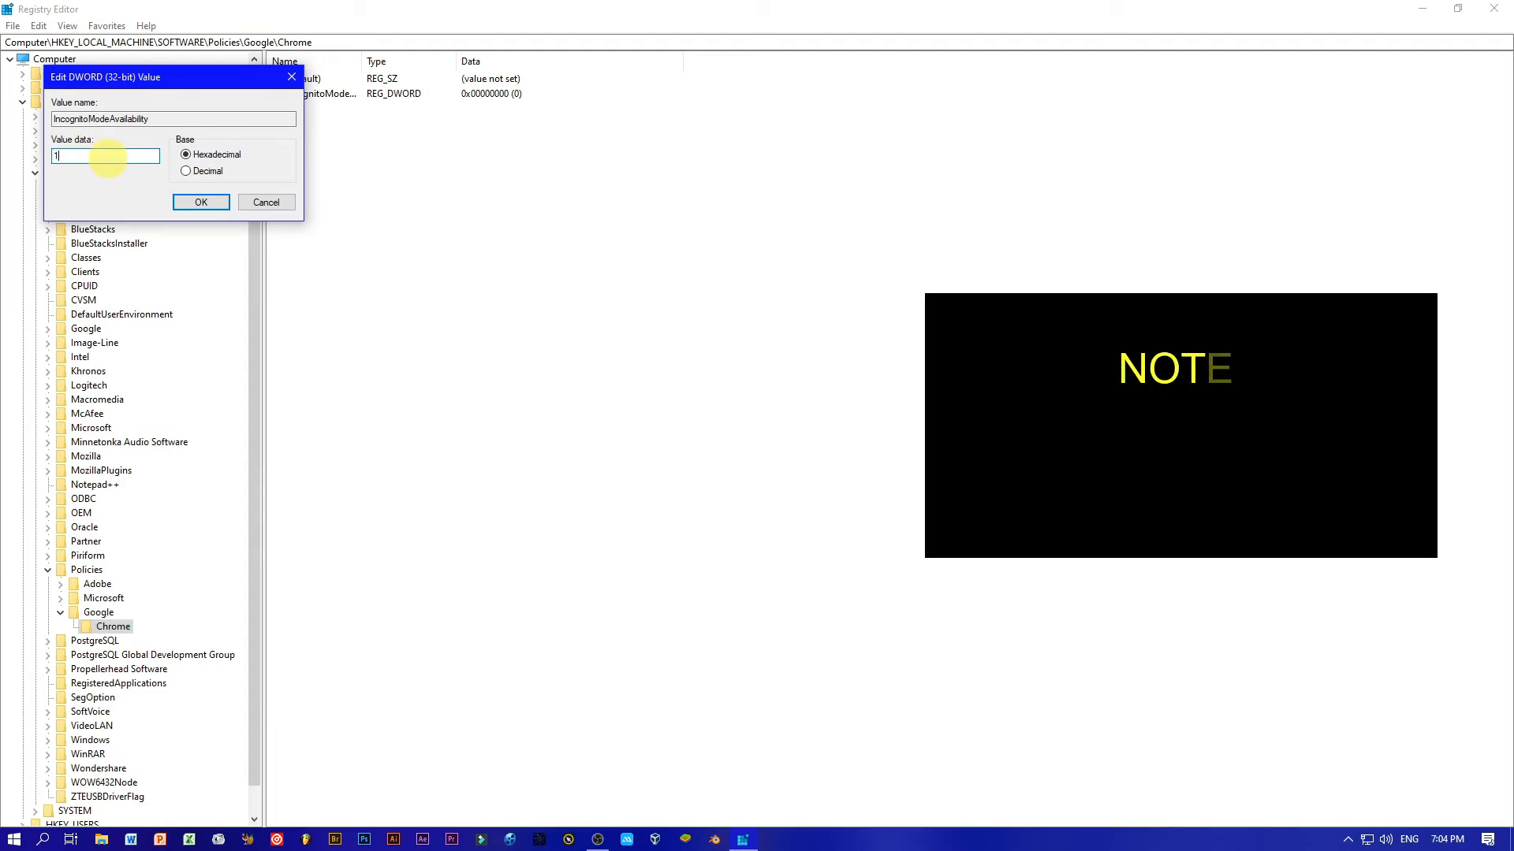
{"action": "left_click", "coordinate": [200, 202]}
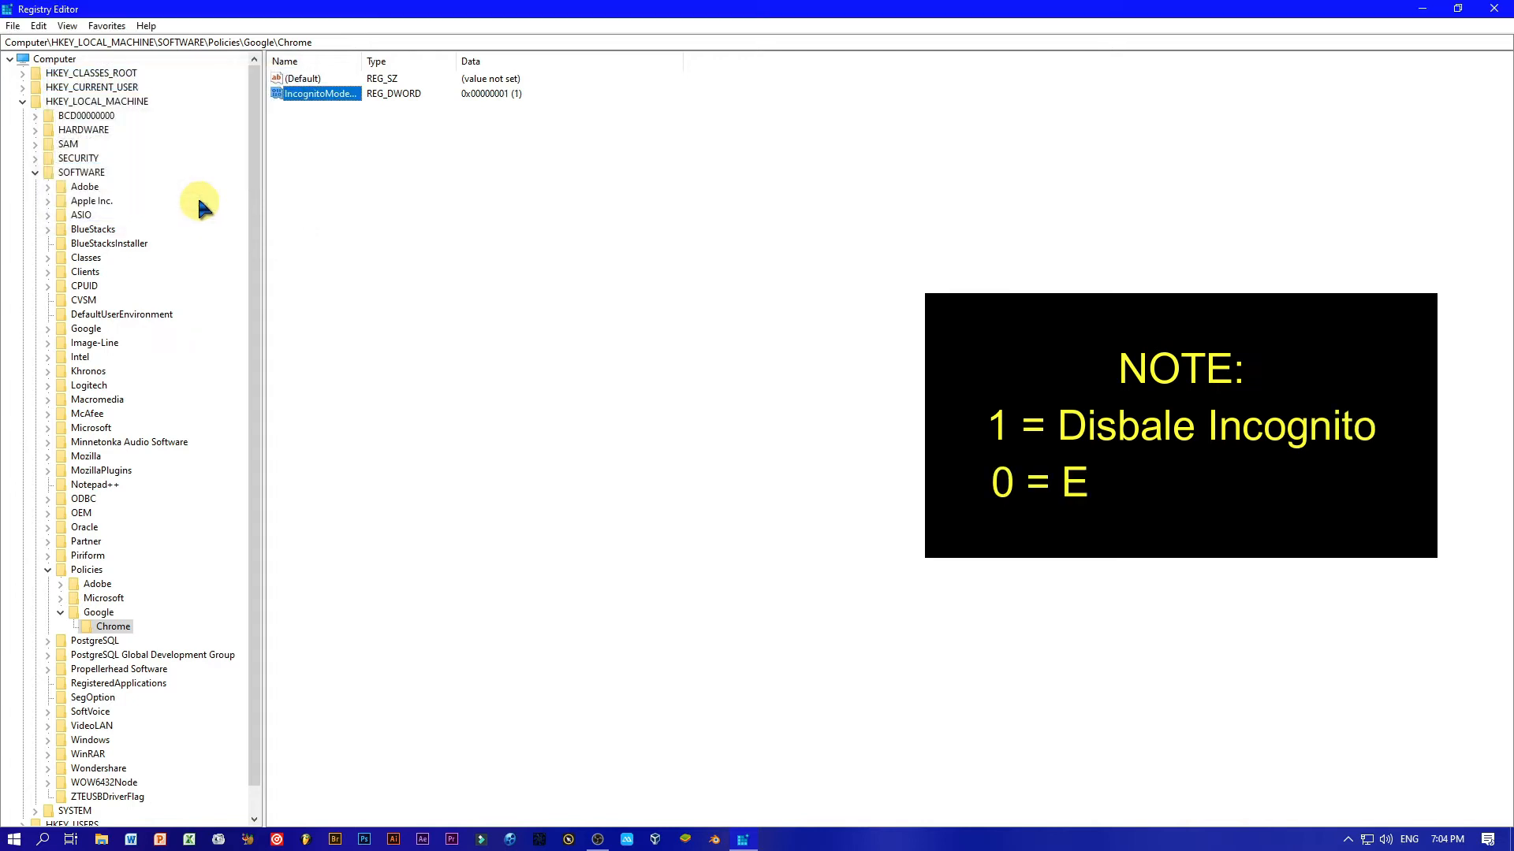
{"action": "left_click", "coordinate": [362, 225]}
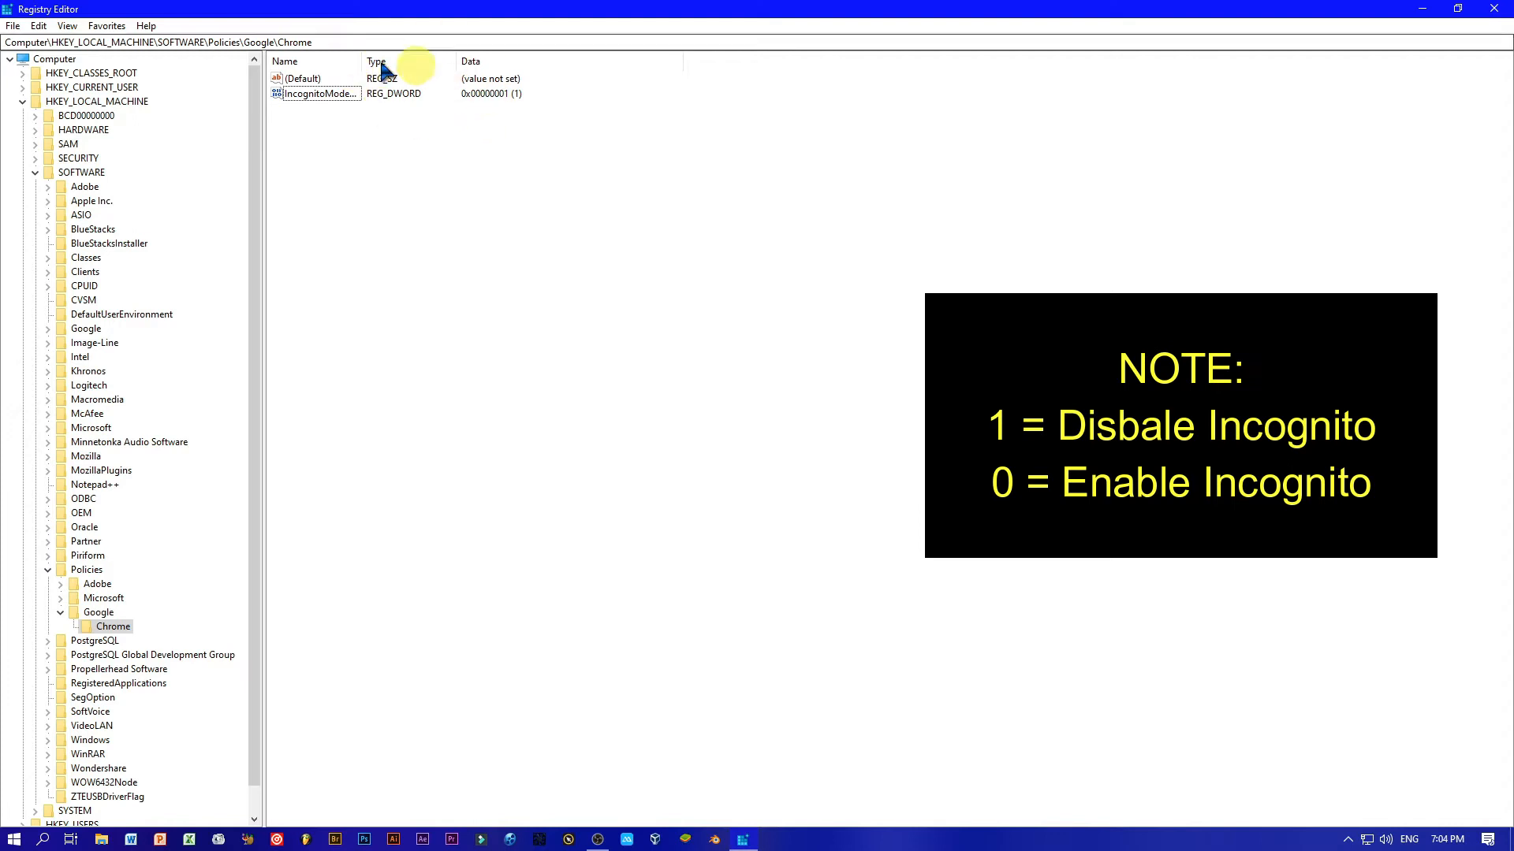
Step: Recheck the value data of IncognitoModeAvailability and close the Registry Editor
{"action": "double_click", "coordinate": [332, 94]}
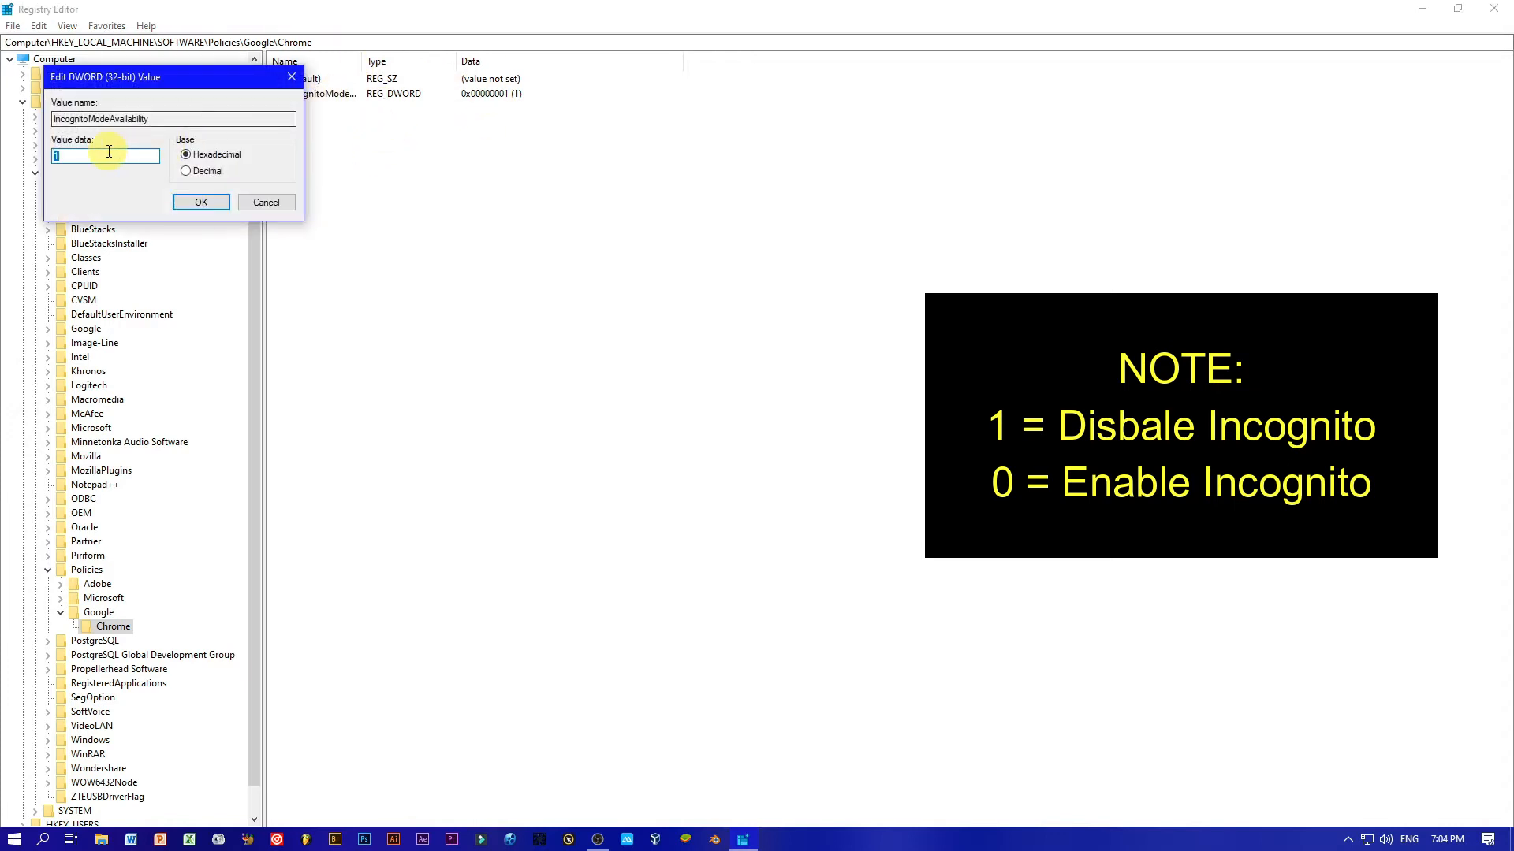
{"action": "left_click", "coordinate": [225, 200]}
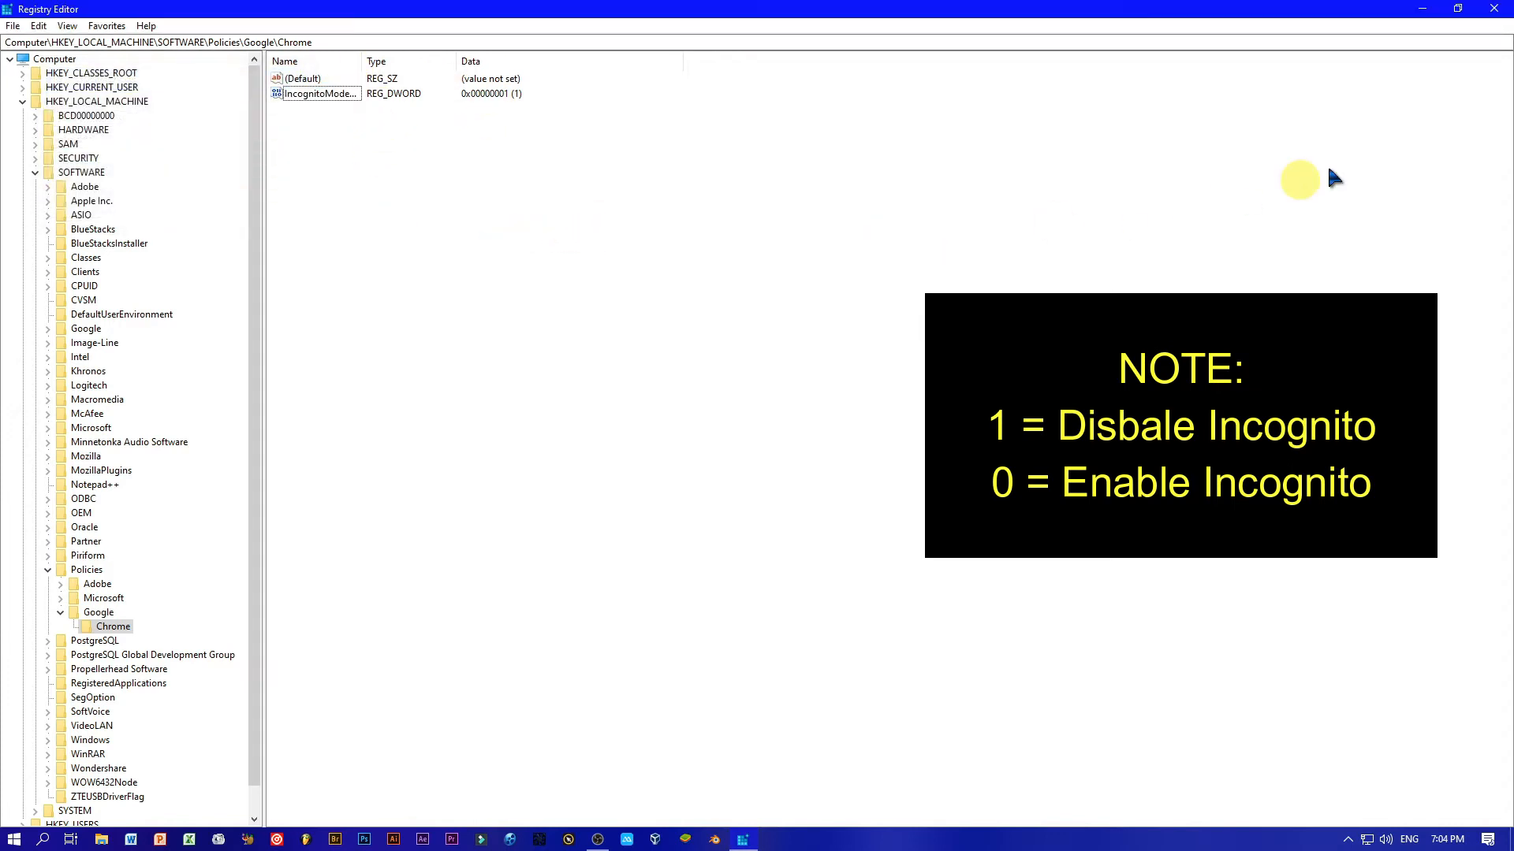
{"action": "left_click", "coordinate": [1474, 11]}
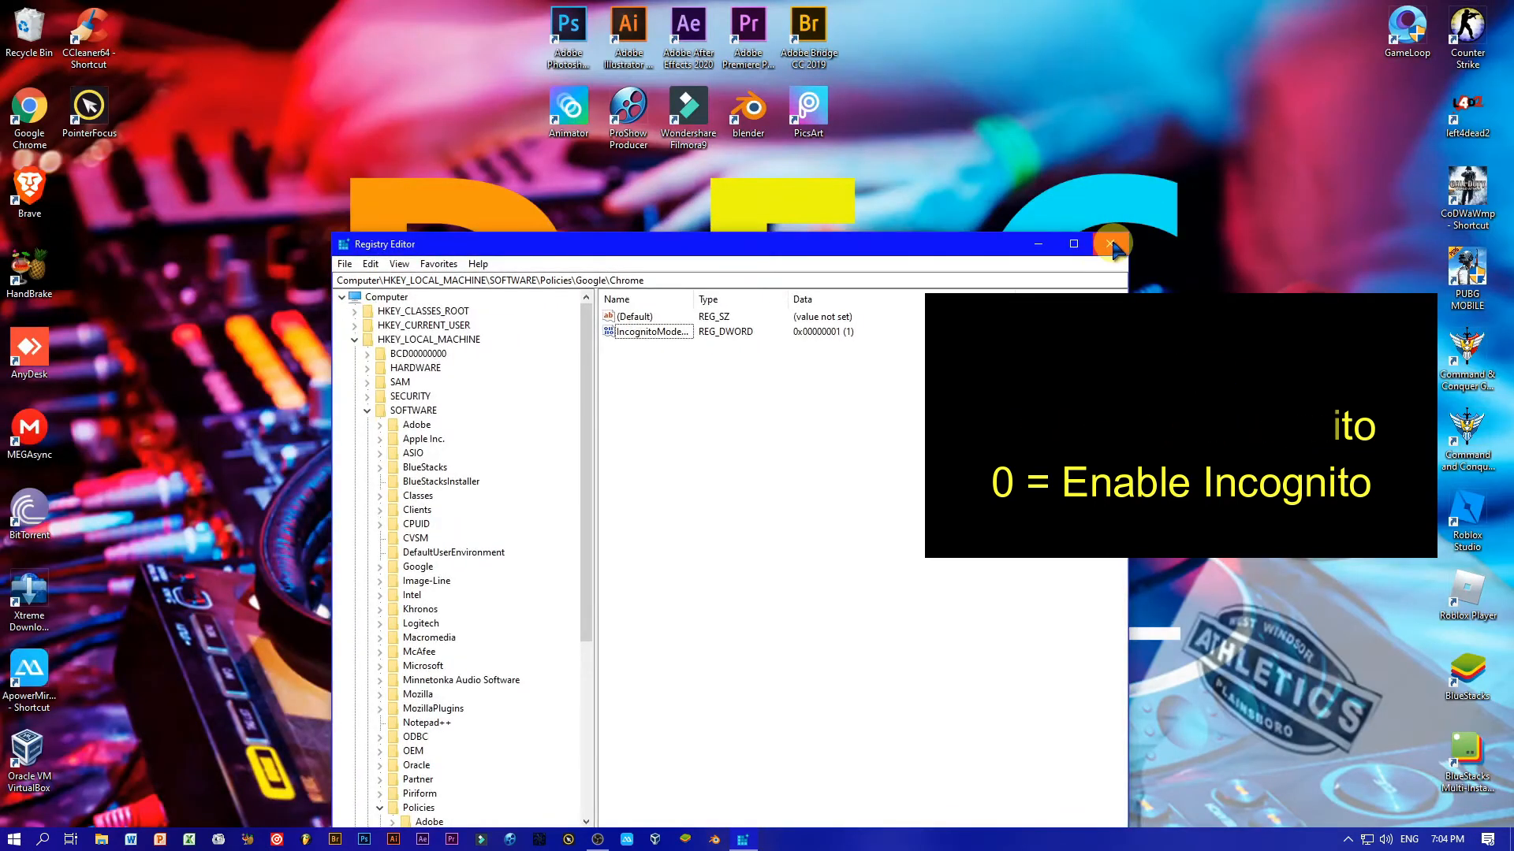
{"action": "left_click", "coordinate": [1112, 245]}
{"action": "right_click", "coordinate": [1111, 236]}
{"action": "left_click", "coordinate": [1155, 287]}
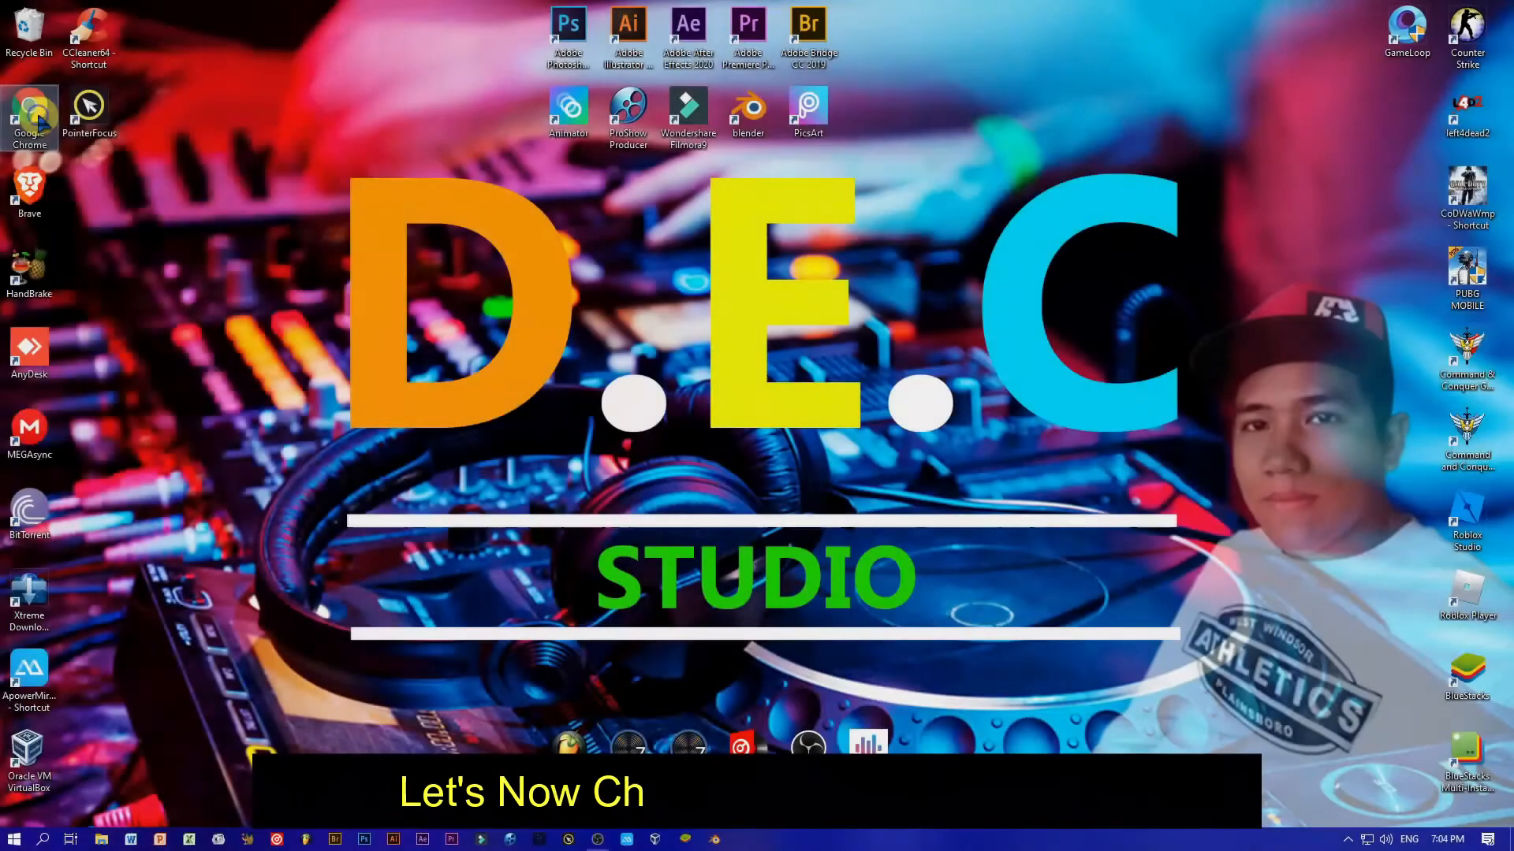
Step: Open Google Chrome and check whether it offers a new incognito window
{"action": "right_click", "coordinate": [38, 116]}
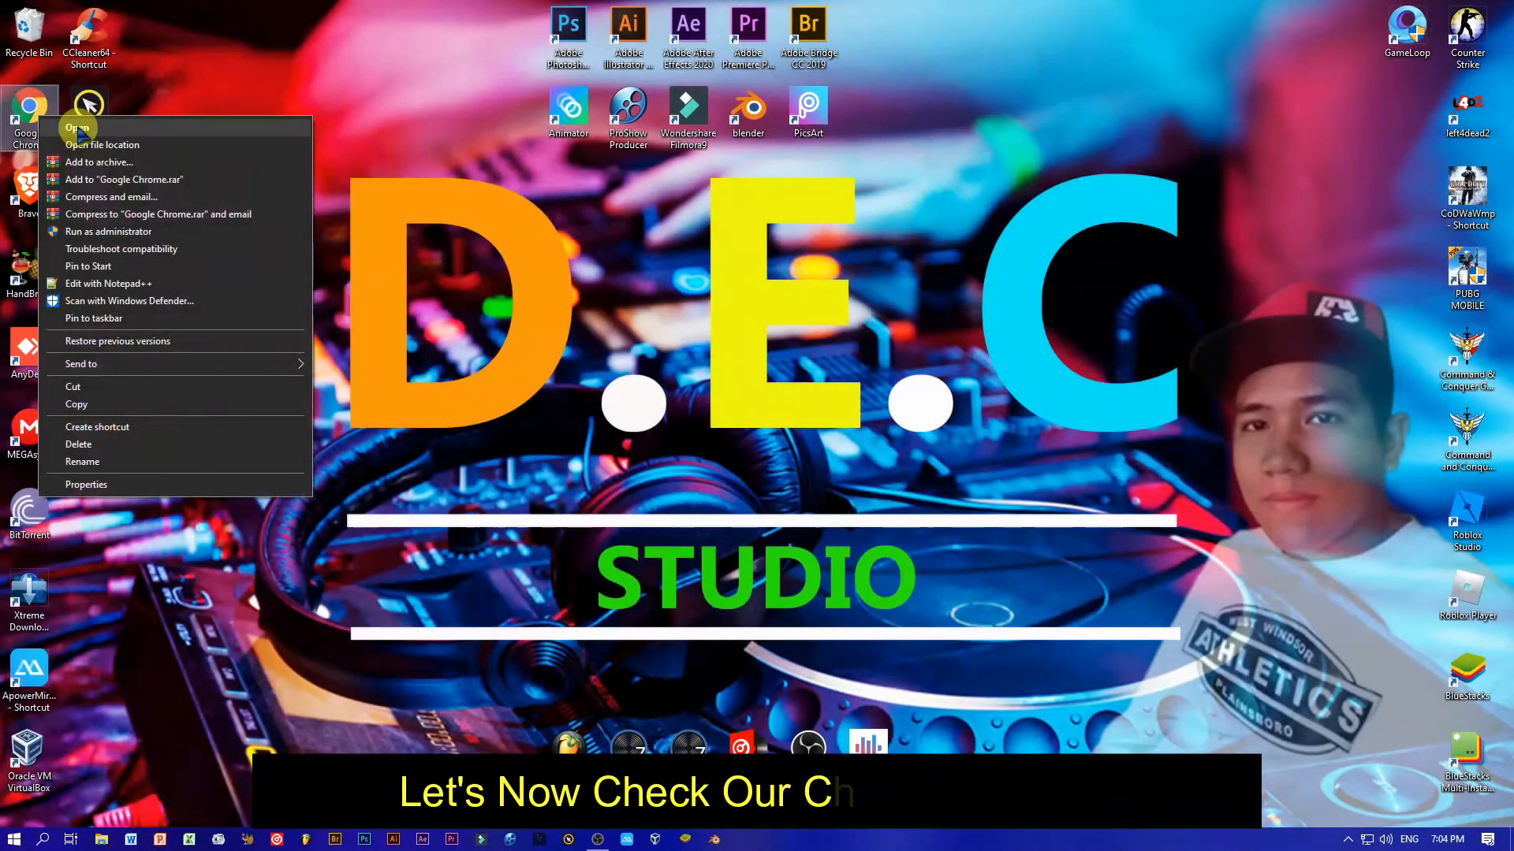
{"action": "left_click", "coordinate": [78, 129]}
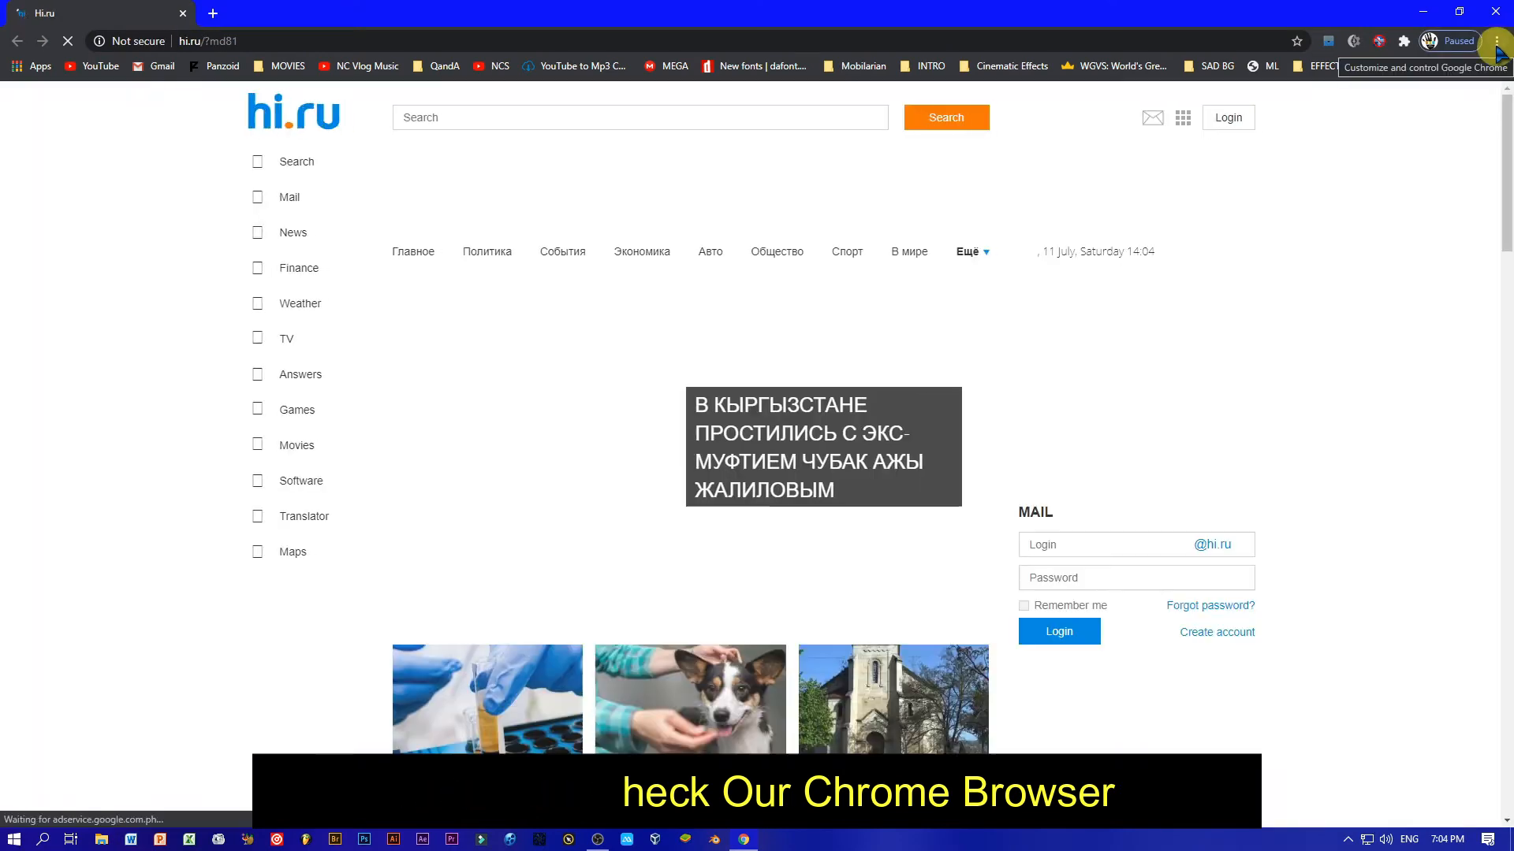
{"action": "left_click", "coordinate": [1495, 43]}
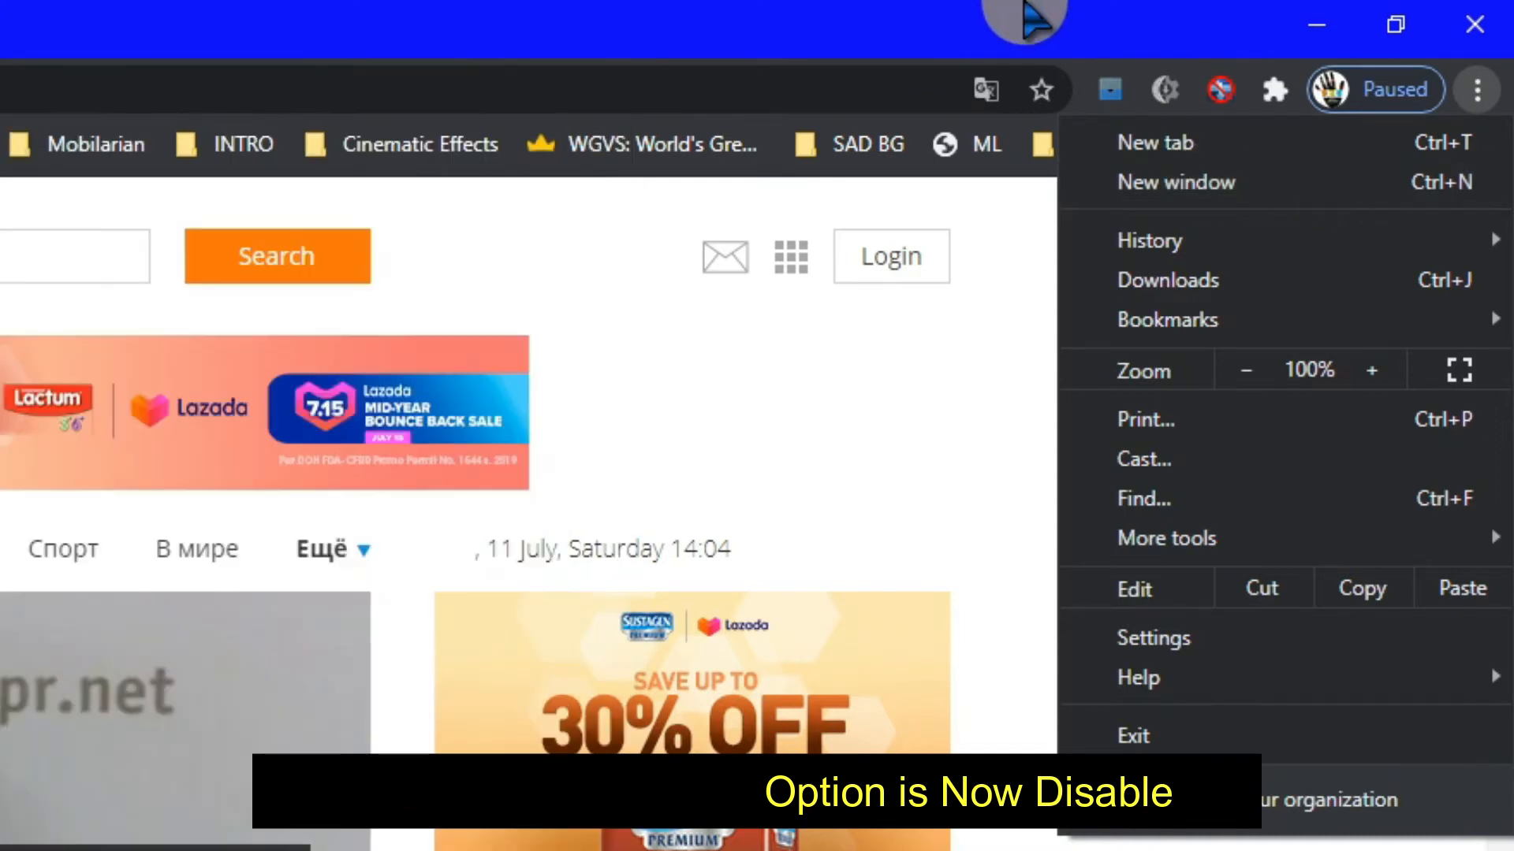
{"action": "left_click", "coordinate": [1027, 4]}
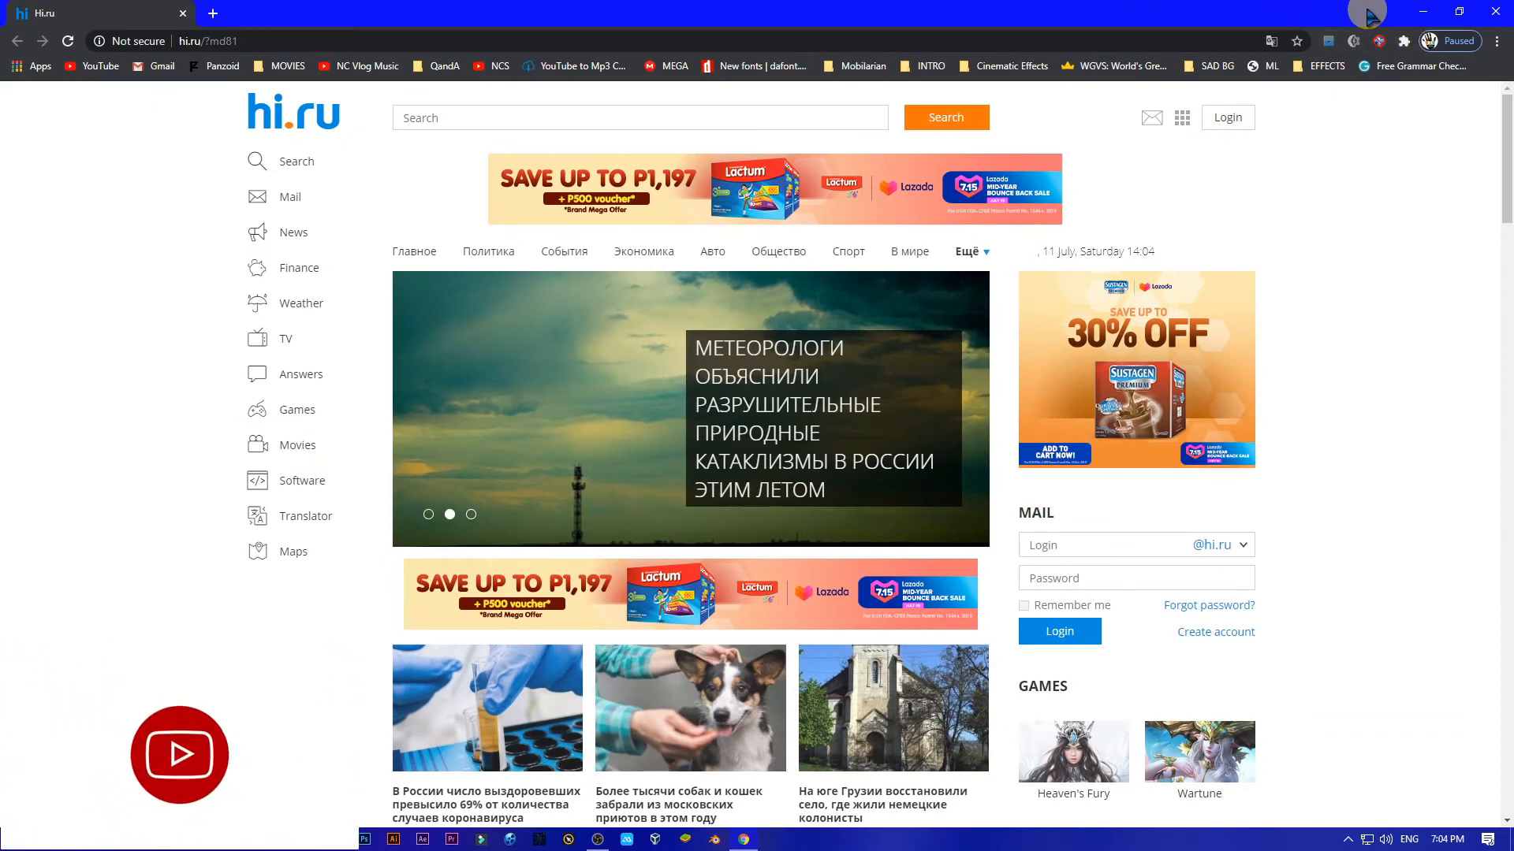
Step: Open a new tab, reduce the maximized Chrome window, and recheck the browser's incognito option from there
{"action": "left_click", "coordinate": [212, 14]}
{"action": "left_click", "coordinate": [245, 44]}
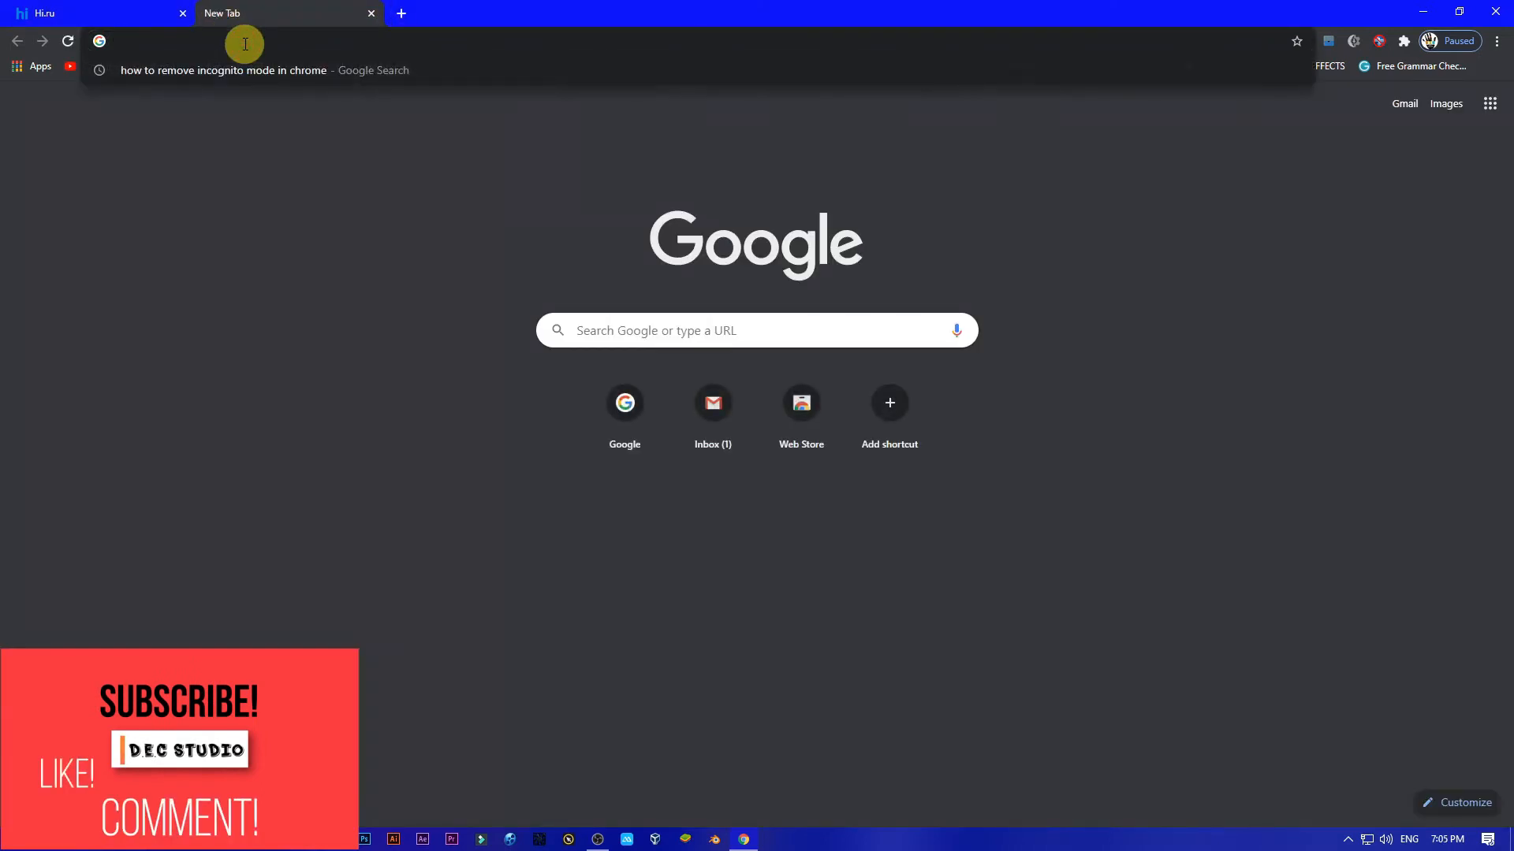
{"action": "left_click", "coordinate": [1486, 292]}
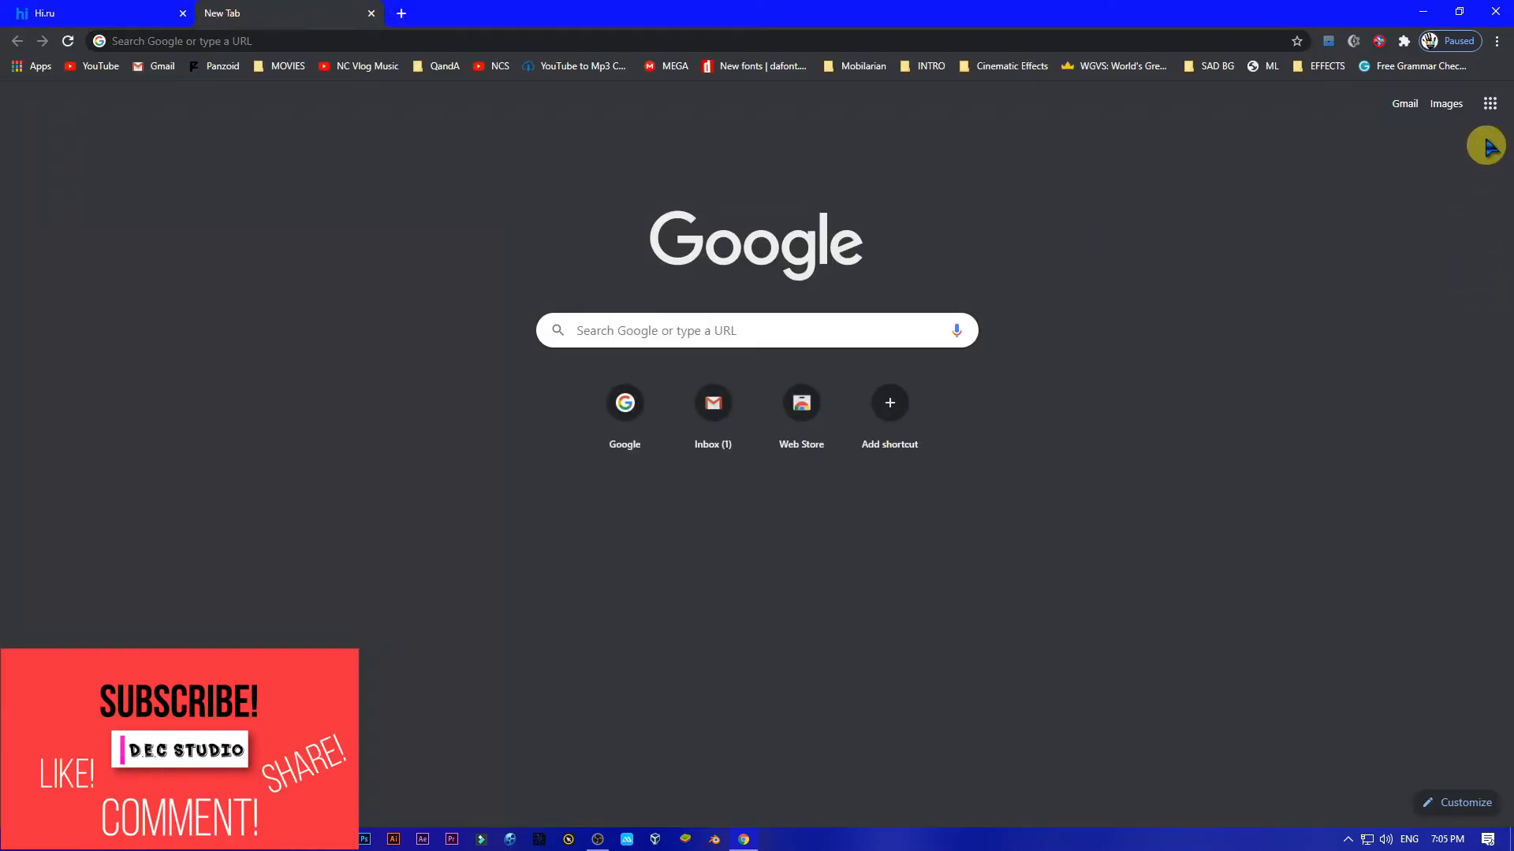
{"action": "left_click", "coordinate": [1459, 13]}
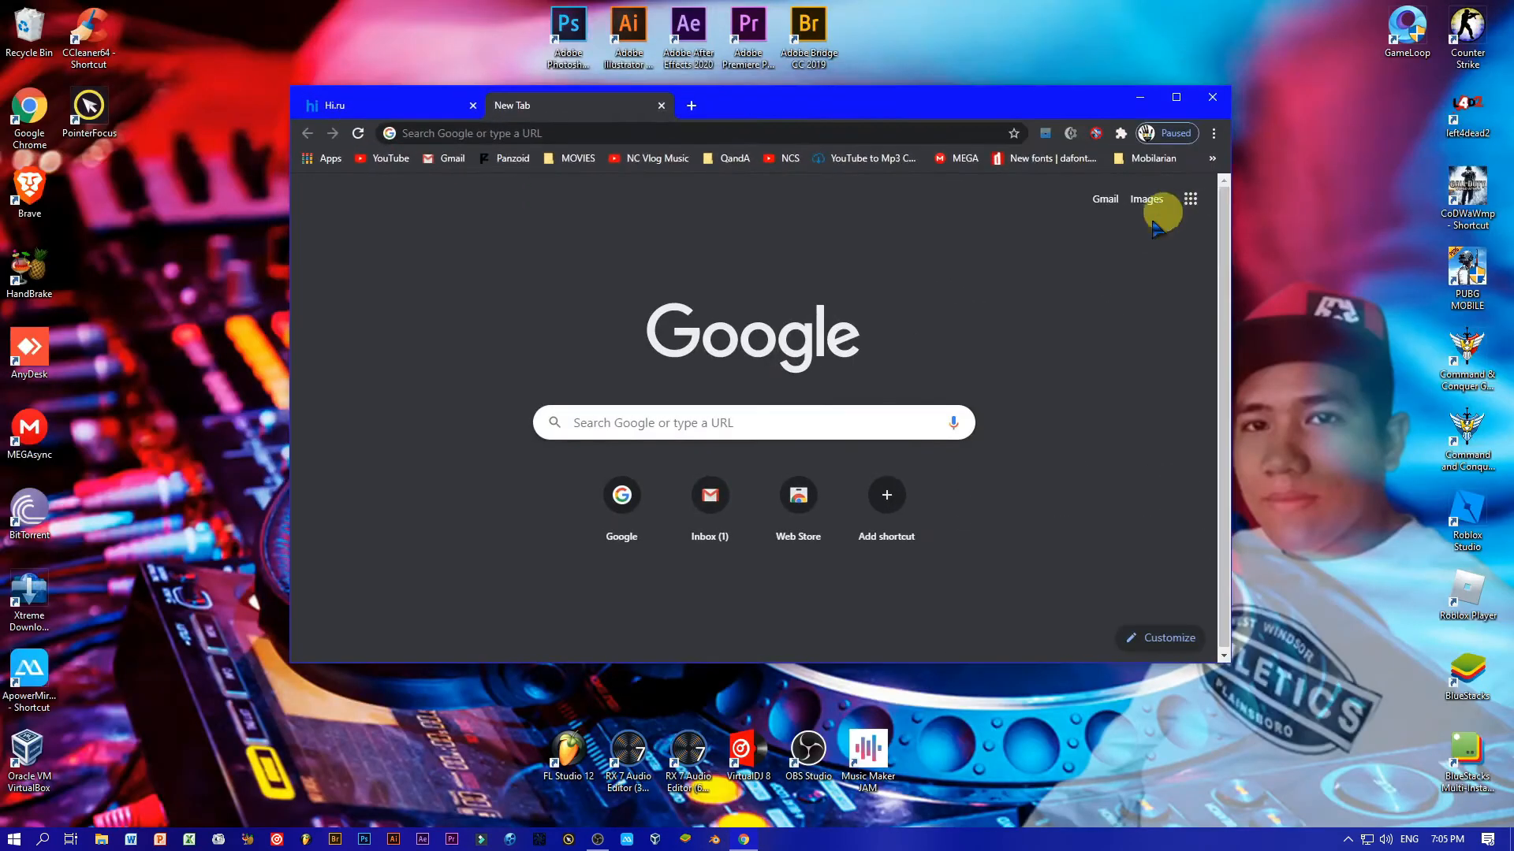
{"action": "left_click", "coordinate": [1214, 134]}
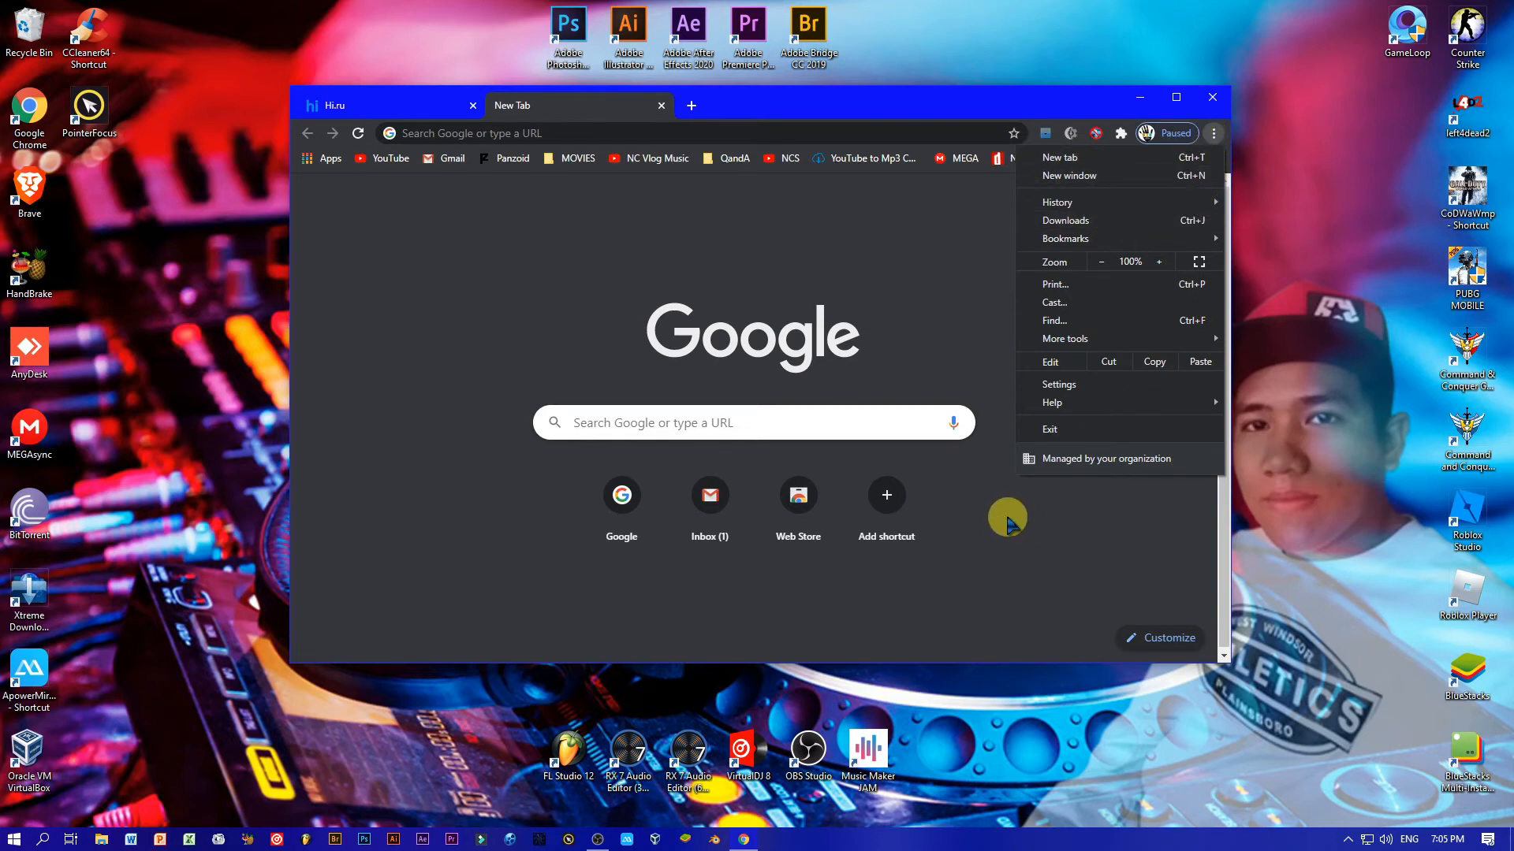
Step: Reopen the Registry Editor and place a narrowed Chrome window beside it, with only the New Tab page open
{"action": "key", "text": "super+r"}
{"action": "key", "text": "Return"}
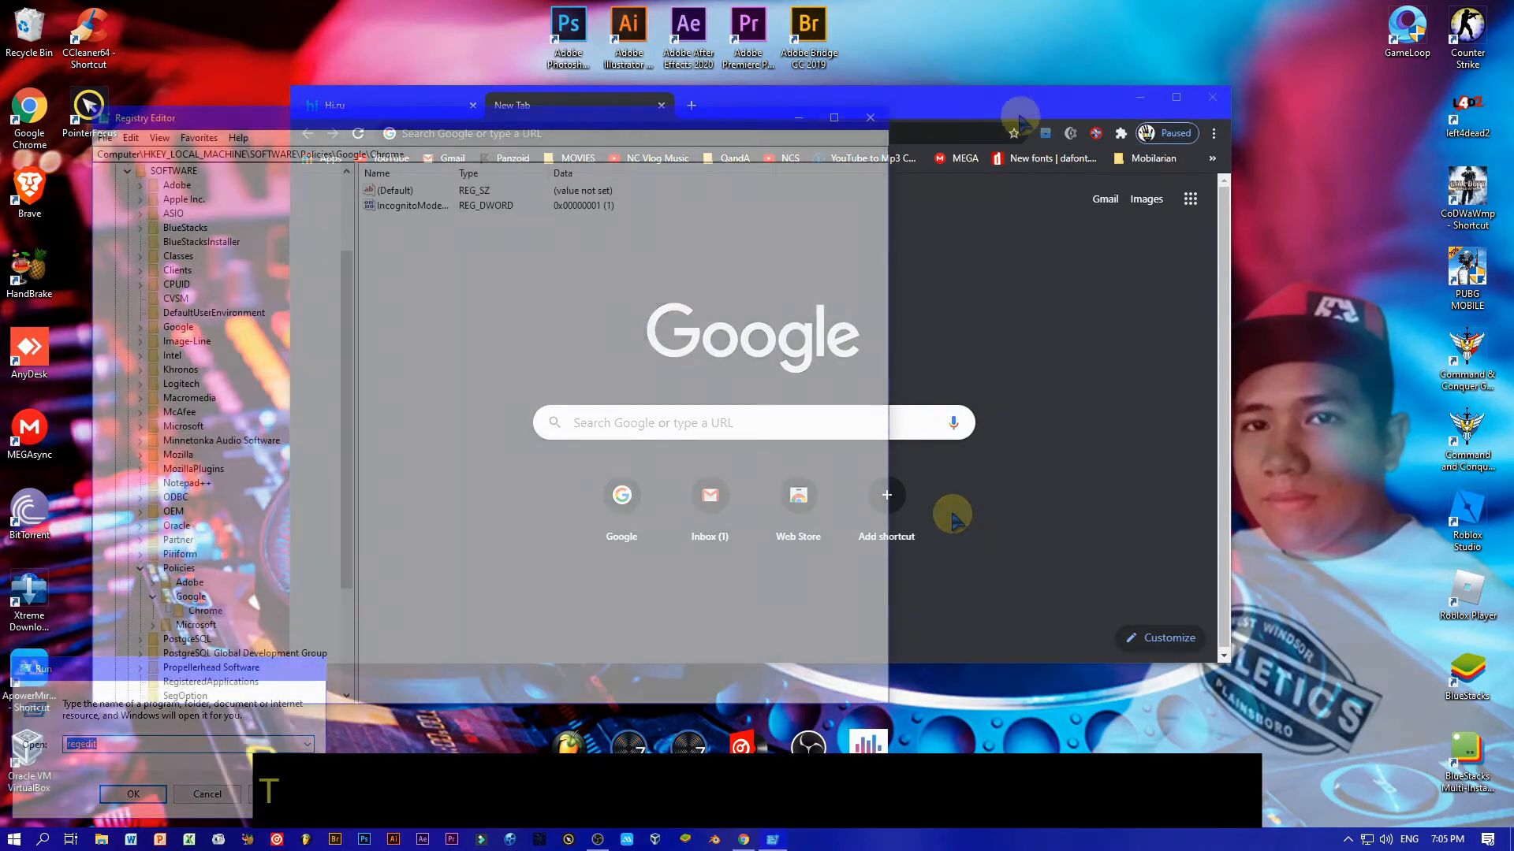
{"action": "left_click_drag", "start_coordinate": [1020, 111], "coordinate": [1197, 130]}
{"action": "left_click", "coordinate": [649, 124]}
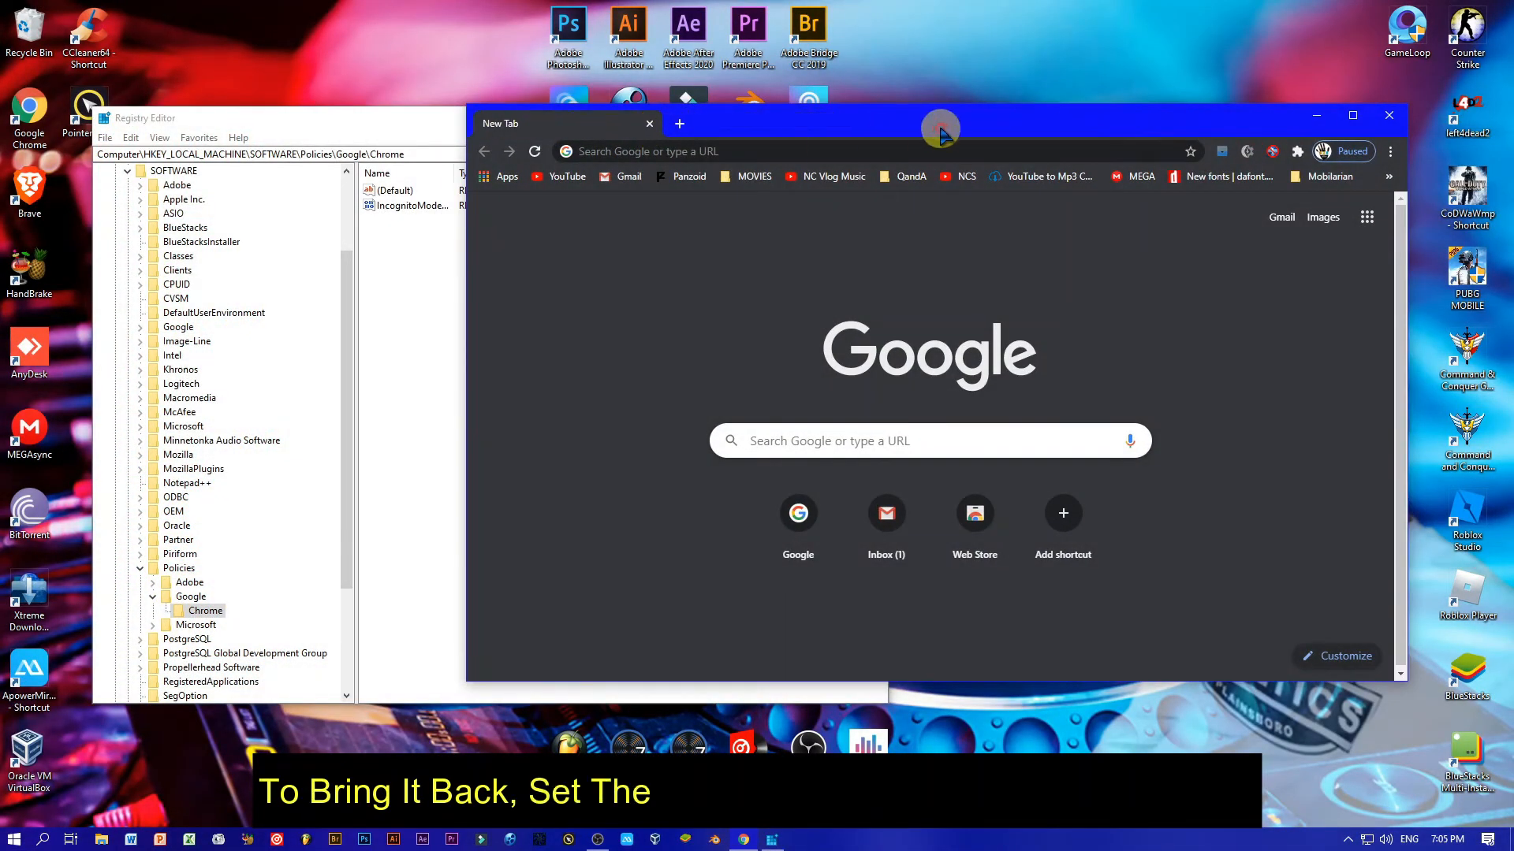
{"action": "left_click_drag", "start_coordinate": [943, 128], "coordinate": [1107, 128]}
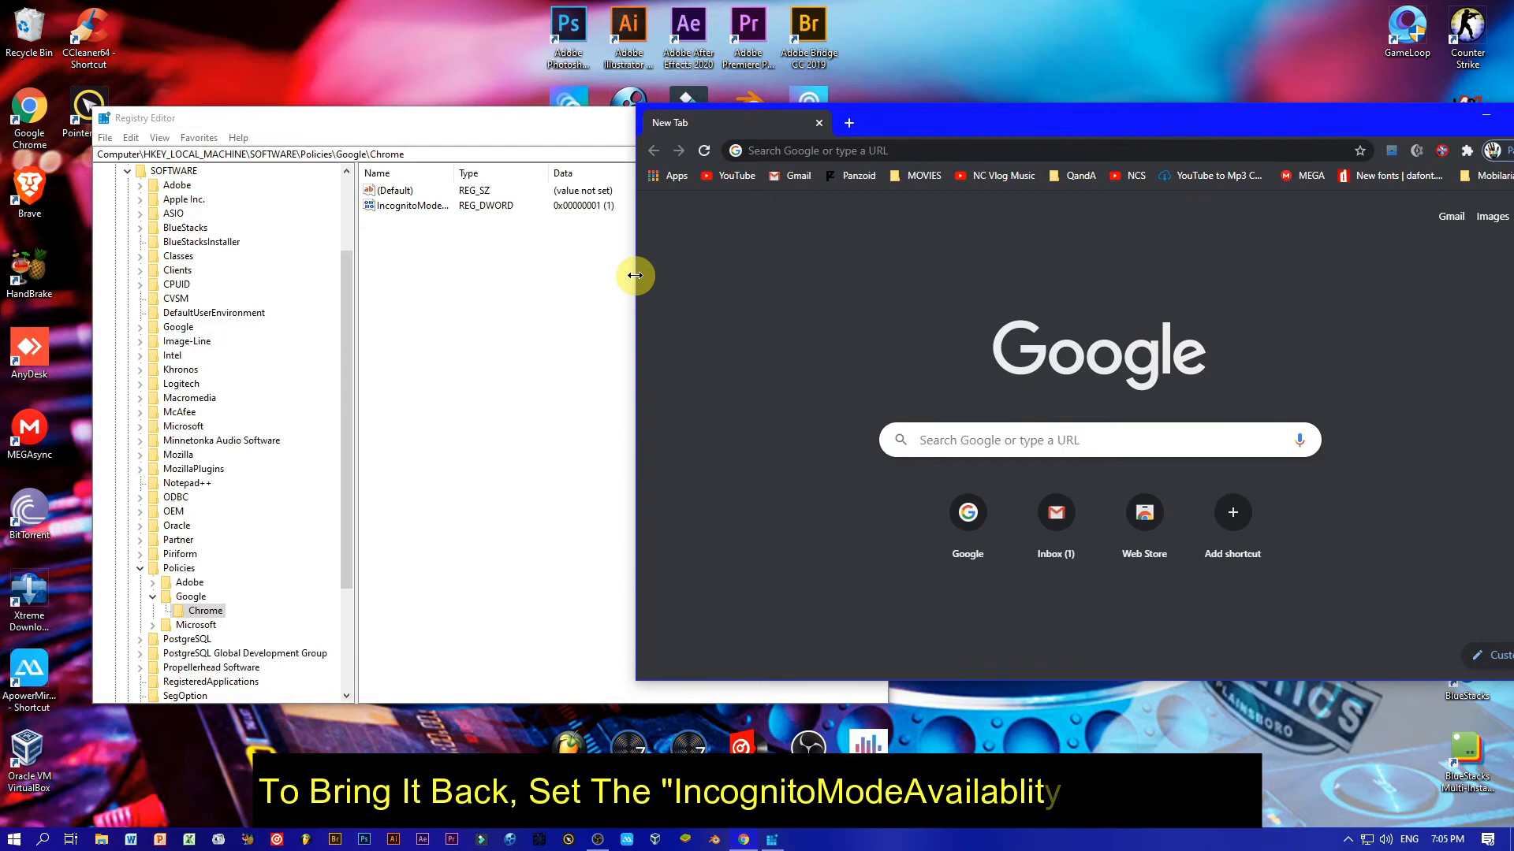
{"action": "left_click_drag", "start_coordinate": [635, 275], "coordinate": [1034, 290]}
{"action": "left_click_drag", "start_coordinate": [1359, 118], "coordinate": [1055, 122]}
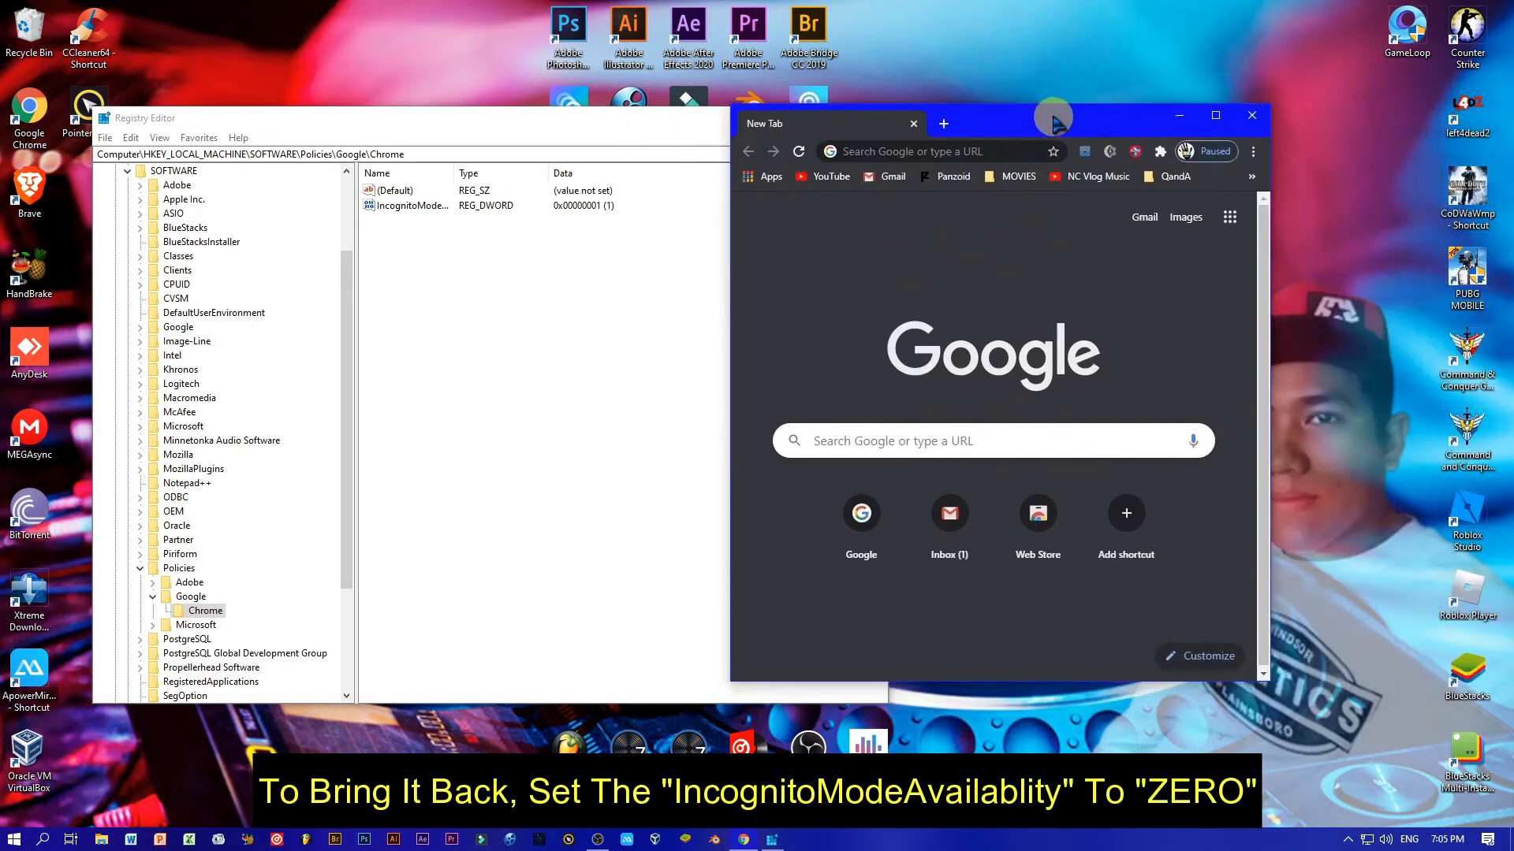
Step: Set the value data of IncognitoModeAvailability to 0 to enable incognito mode
{"action": "double_click", "coordinate": [433, 207]}
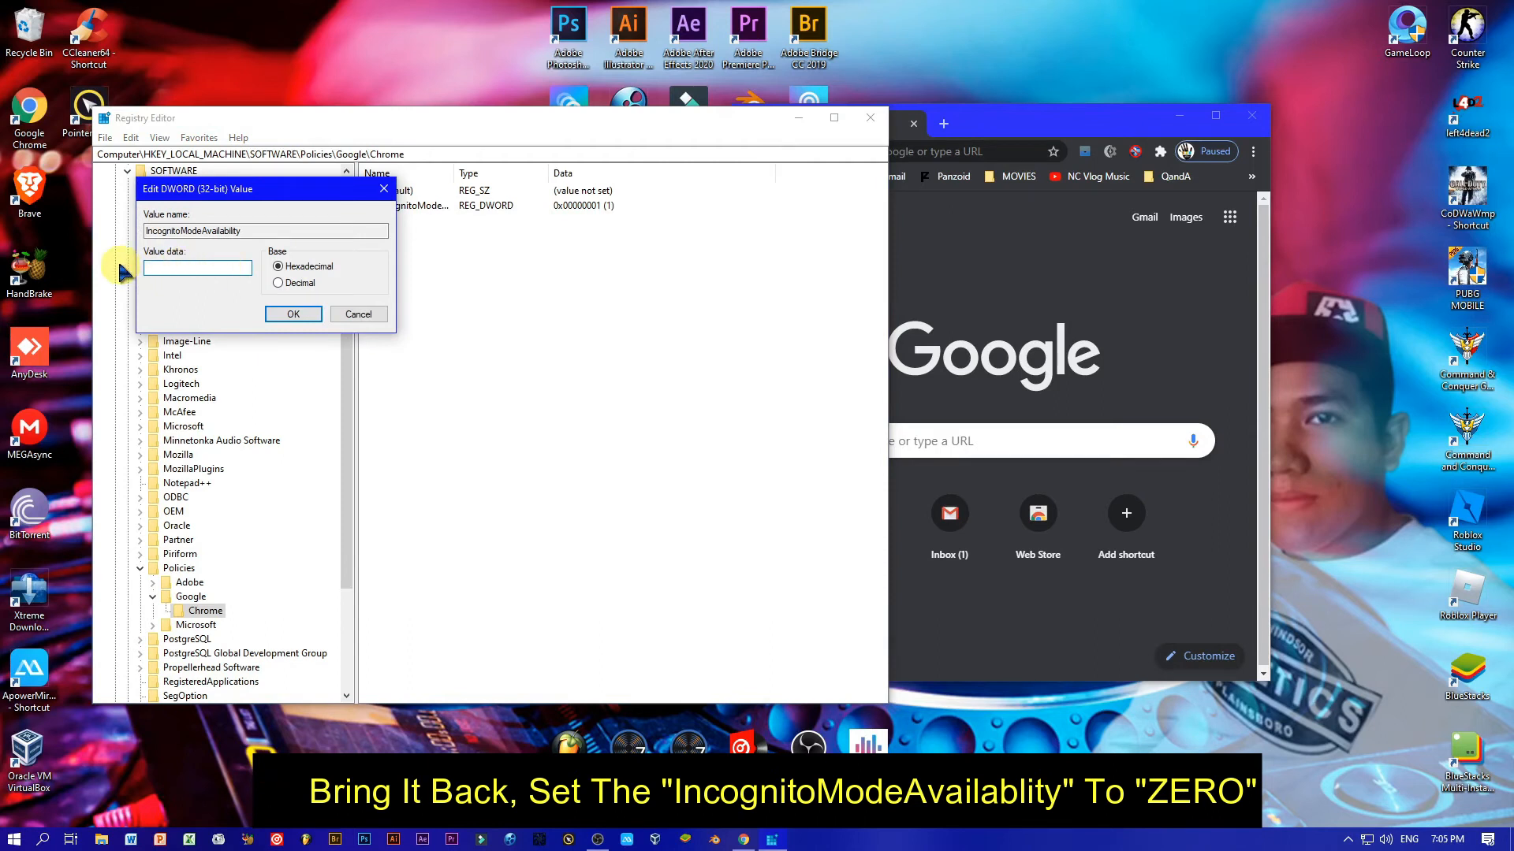
{"action": "type", "text": "0"}
{"action": "left_click", "coordinate": [293, 314]}
Step: Check the running Chrome window for the incognito option and close the browser
{"action": "left_click", "coordinate": [1158, 273]}
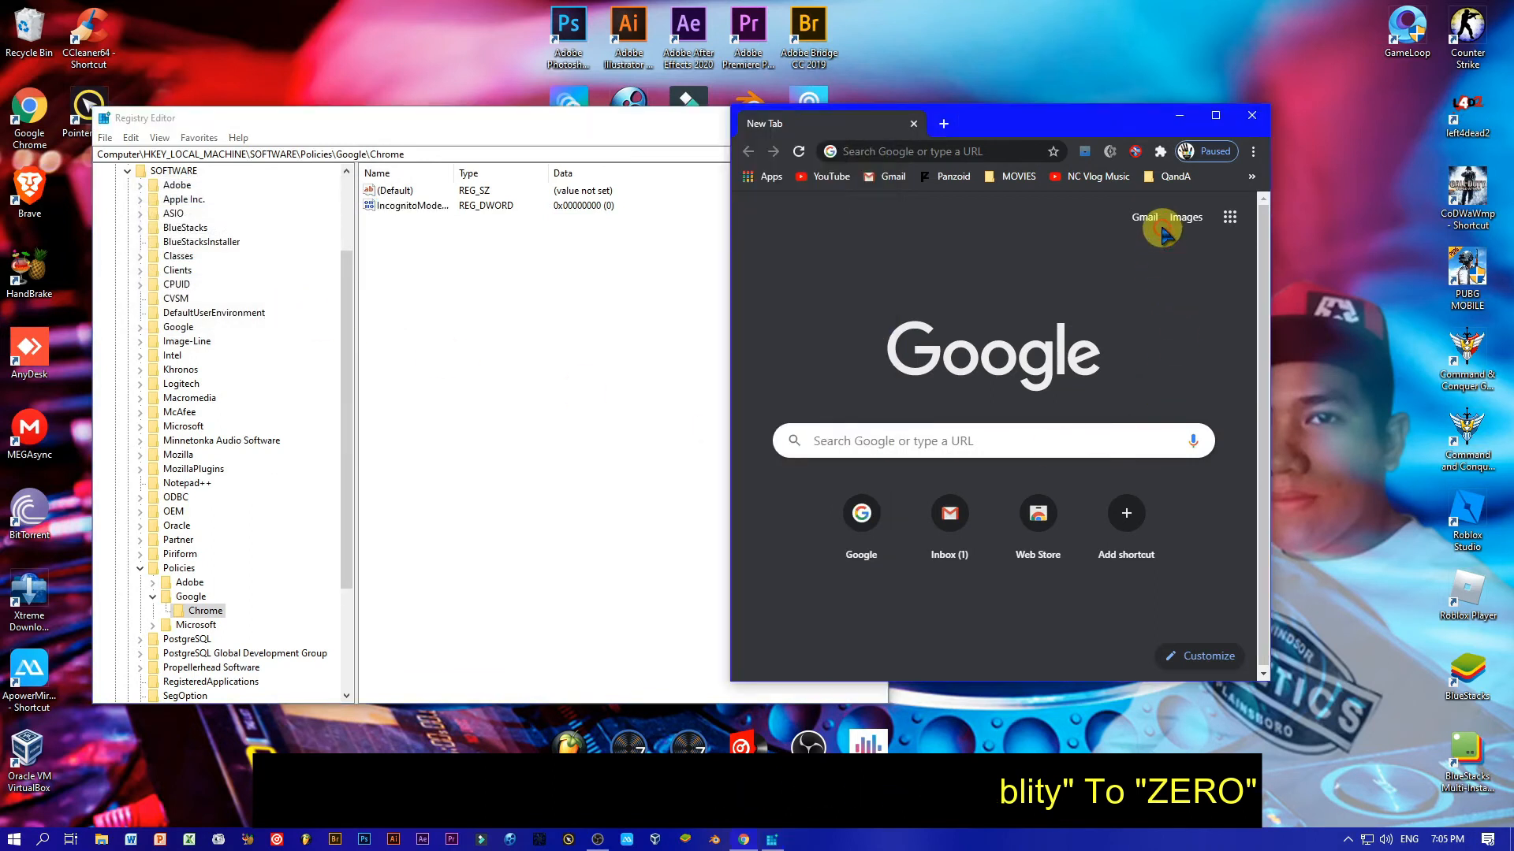
{"action": "left_click", "coordinate": [1253, 154]}
{"action": "left_click", "coordinate": [927, 220]}
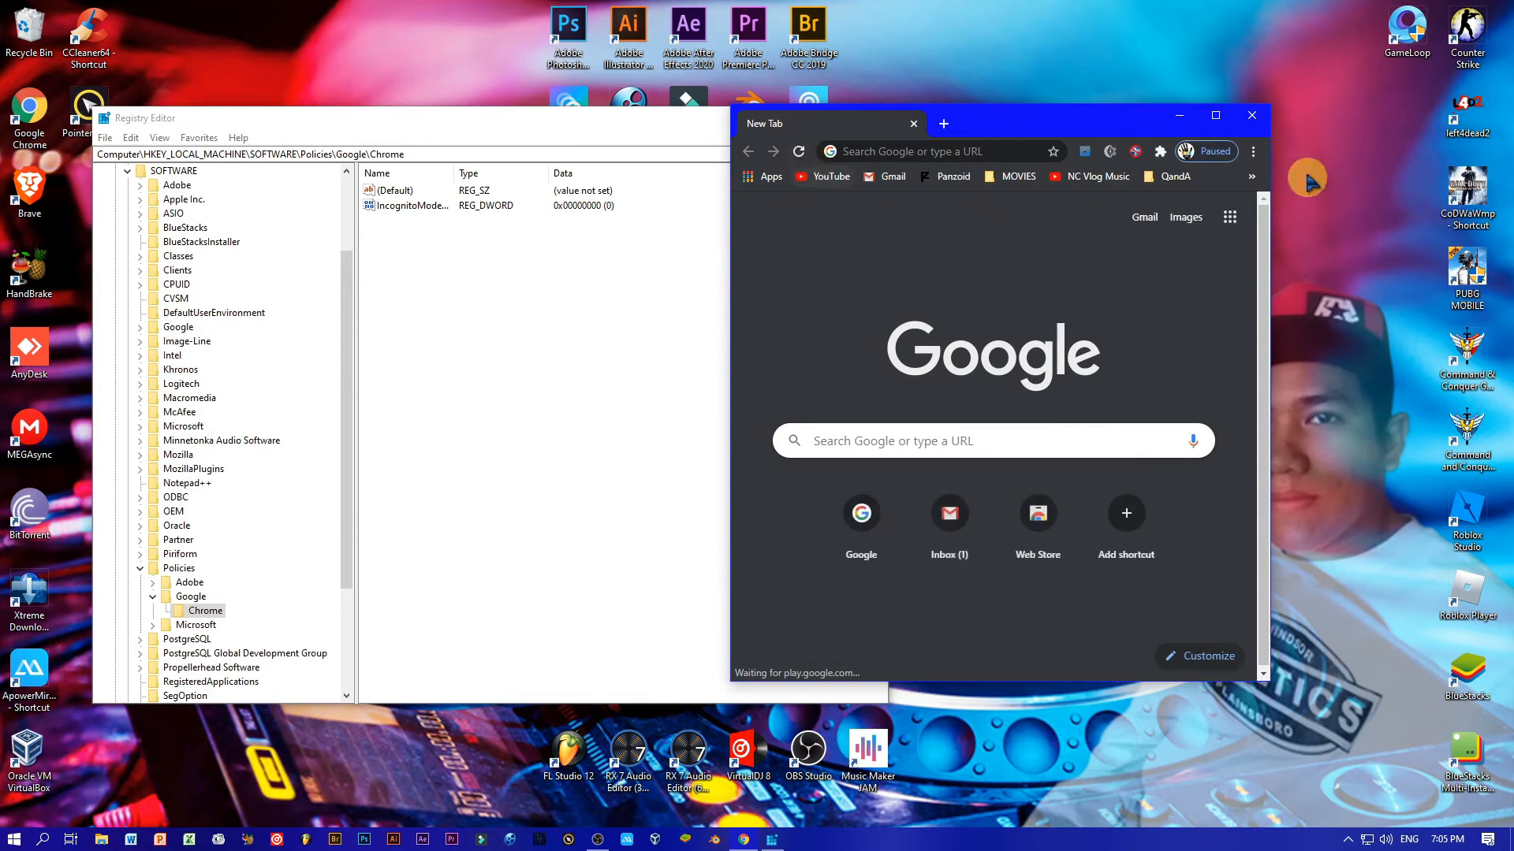
{"action": "left_click", "coordinate": [1253, 151]}
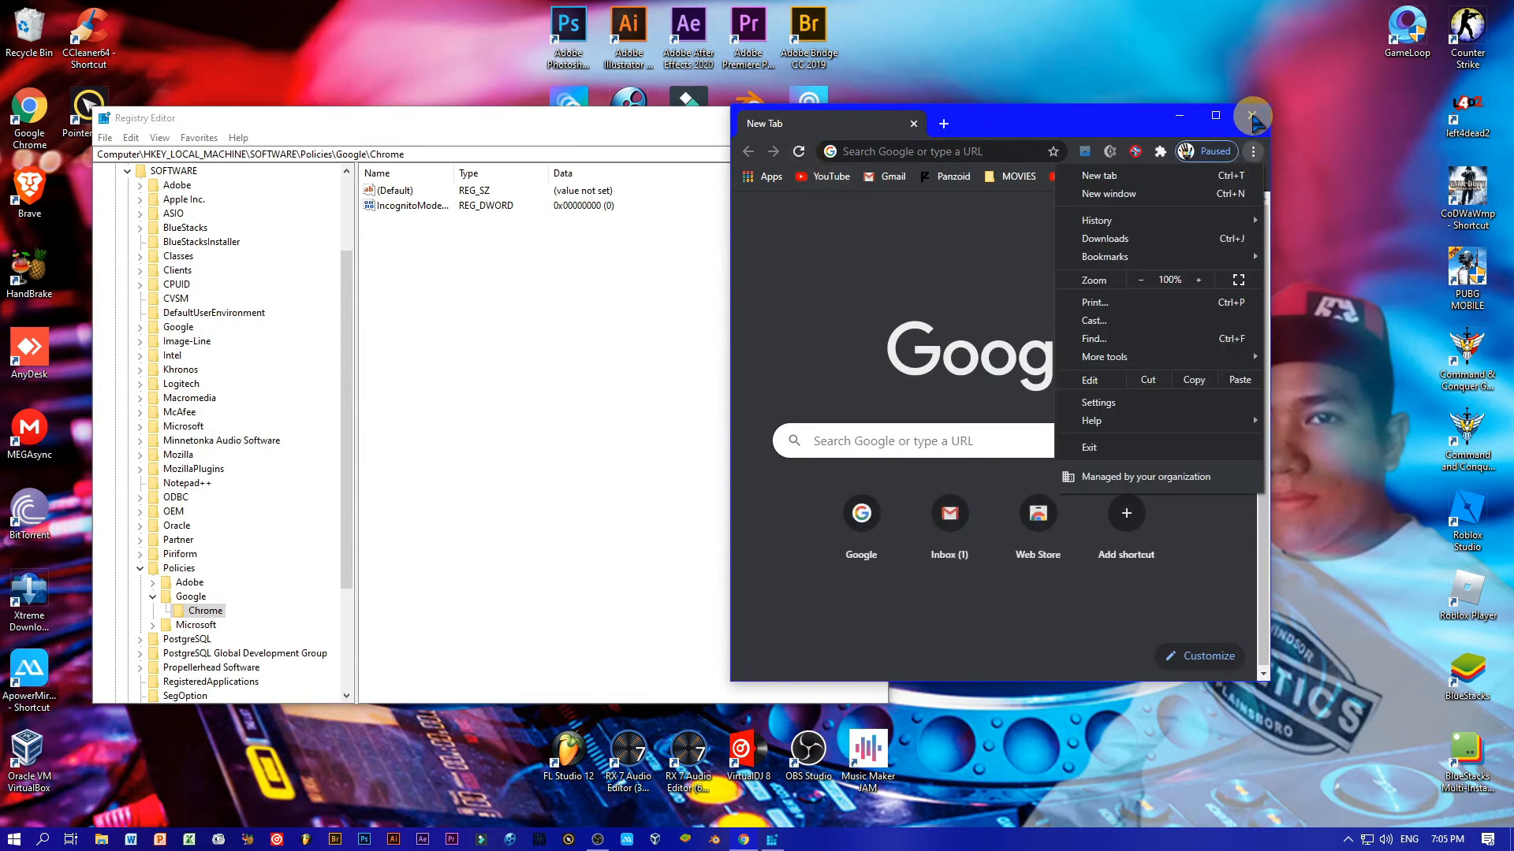
{"action": "left_click", "coordinate": [1253, 117]}
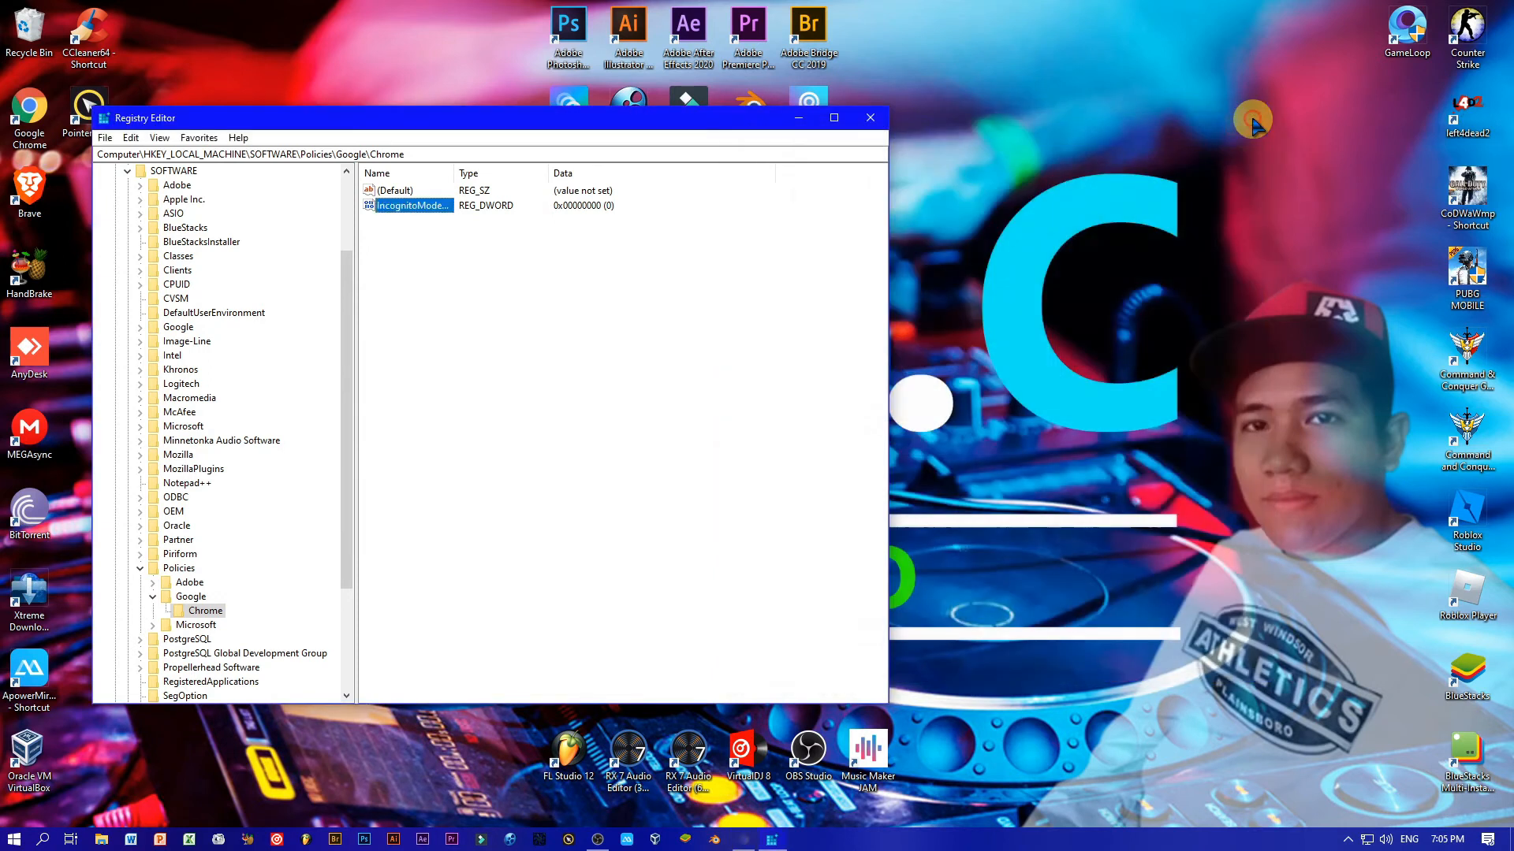
Step: Relaunch Chrome and test incognito mode by opening a new incognito window from a new tab, closing that window when done
{"action": "right_click", "coordinate": [27, 115]}
{"action": "left_click", "coordinate": [69, 125]}
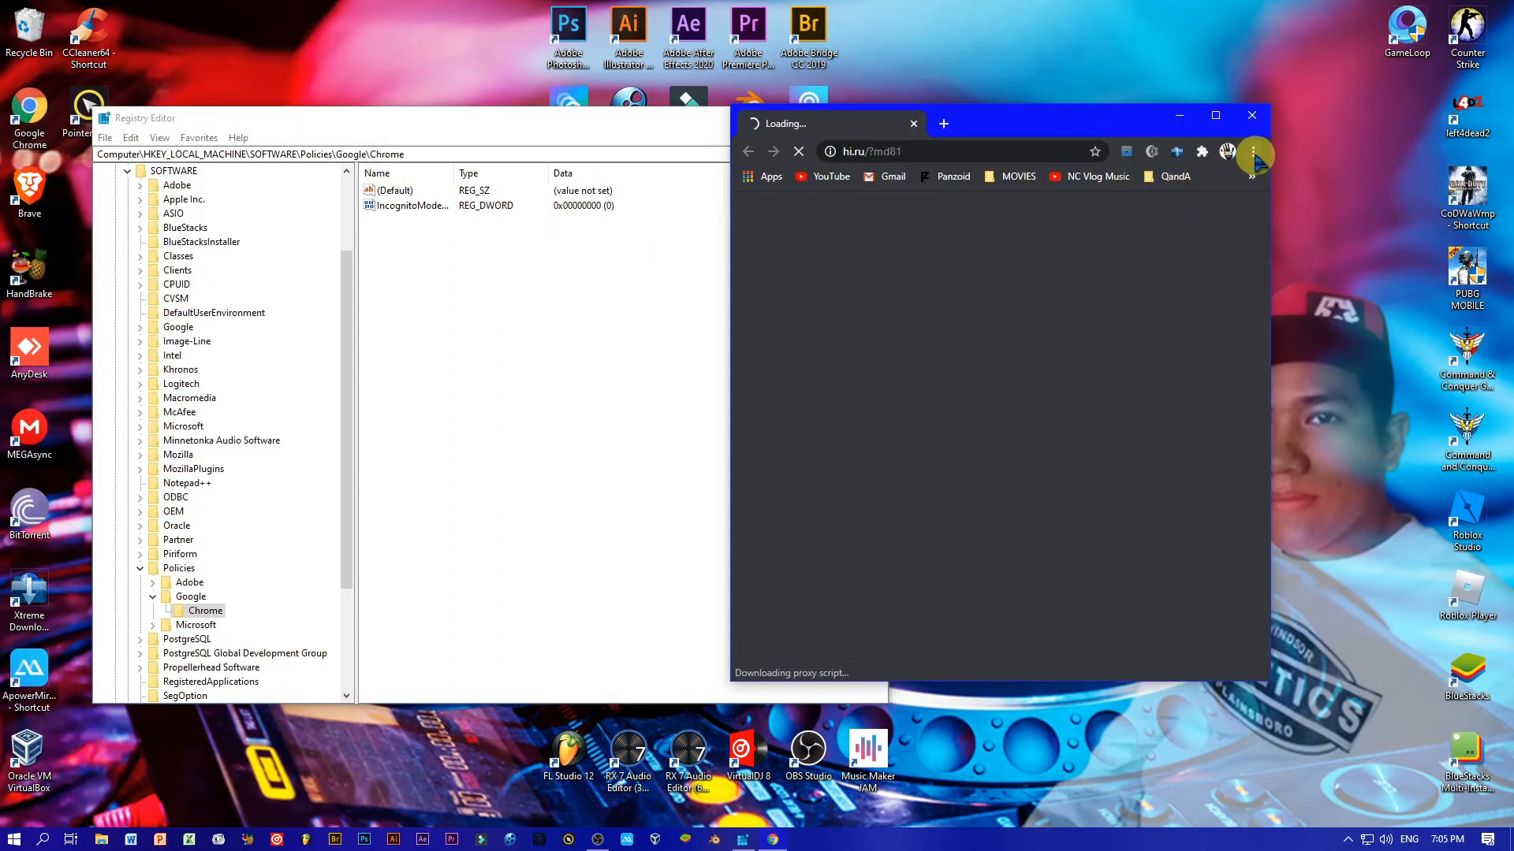
{"action": "left_click", "coordinate": [1252, 151]}
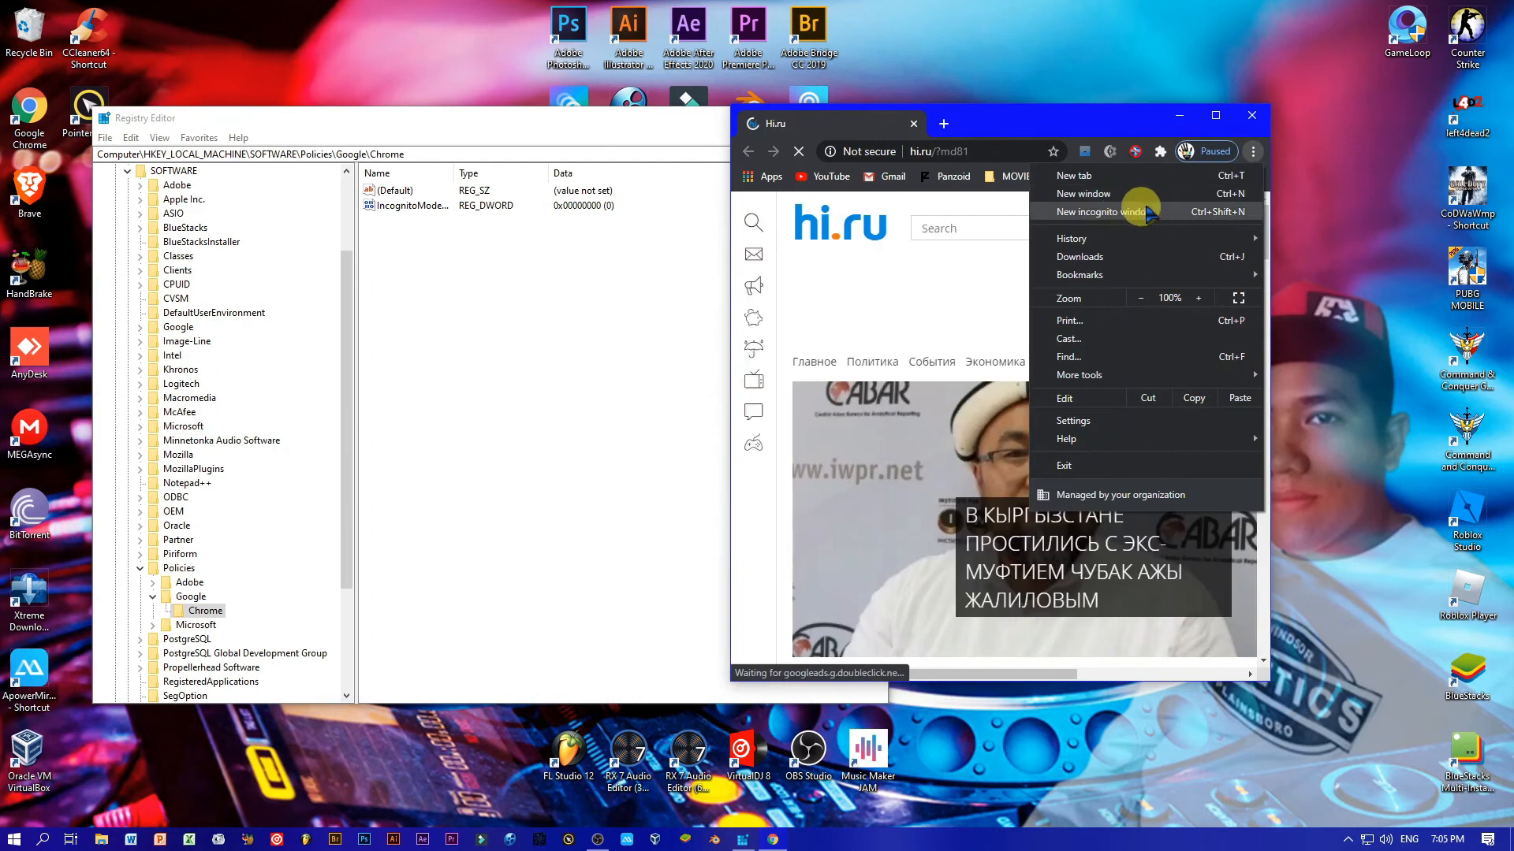
{"action": "left_click", "coordinate": [945, 125]}
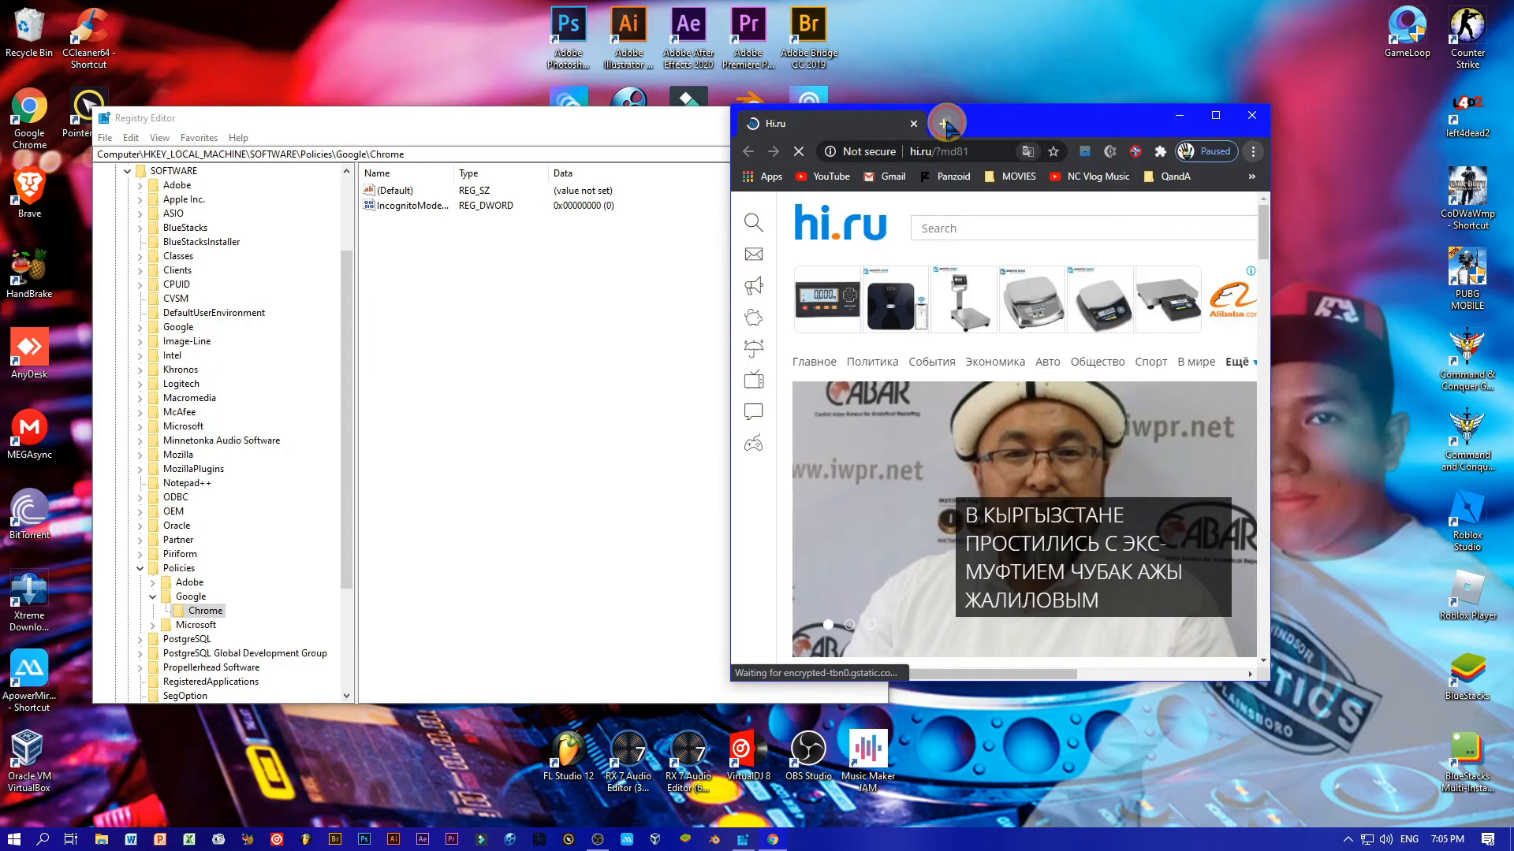
{"action": "left_click", "coordinate": [1252, 151]}
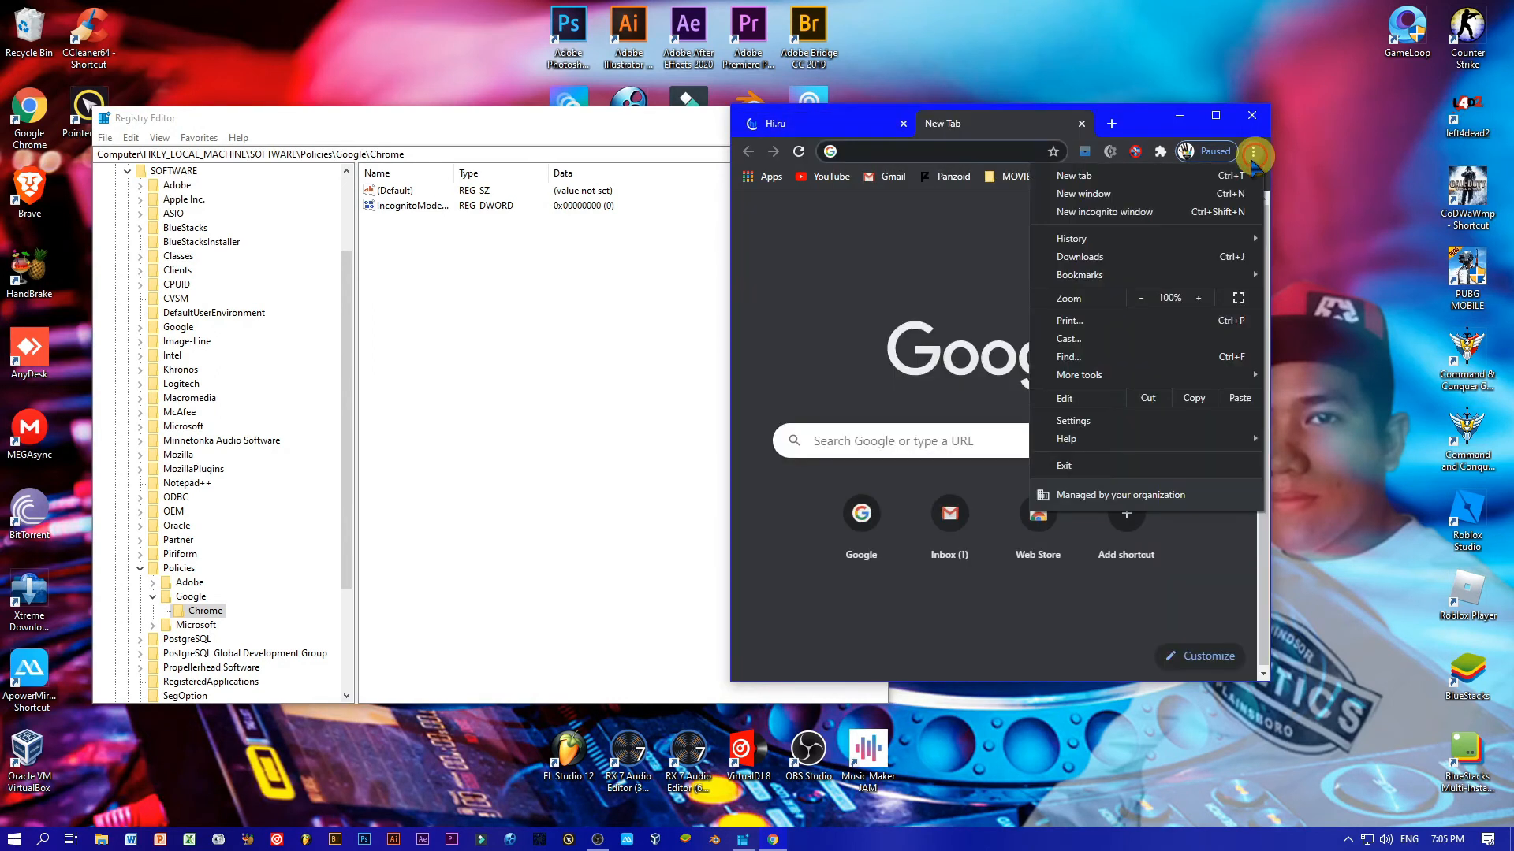
{"action": "left_click", "coordinate": [1122, 216]}
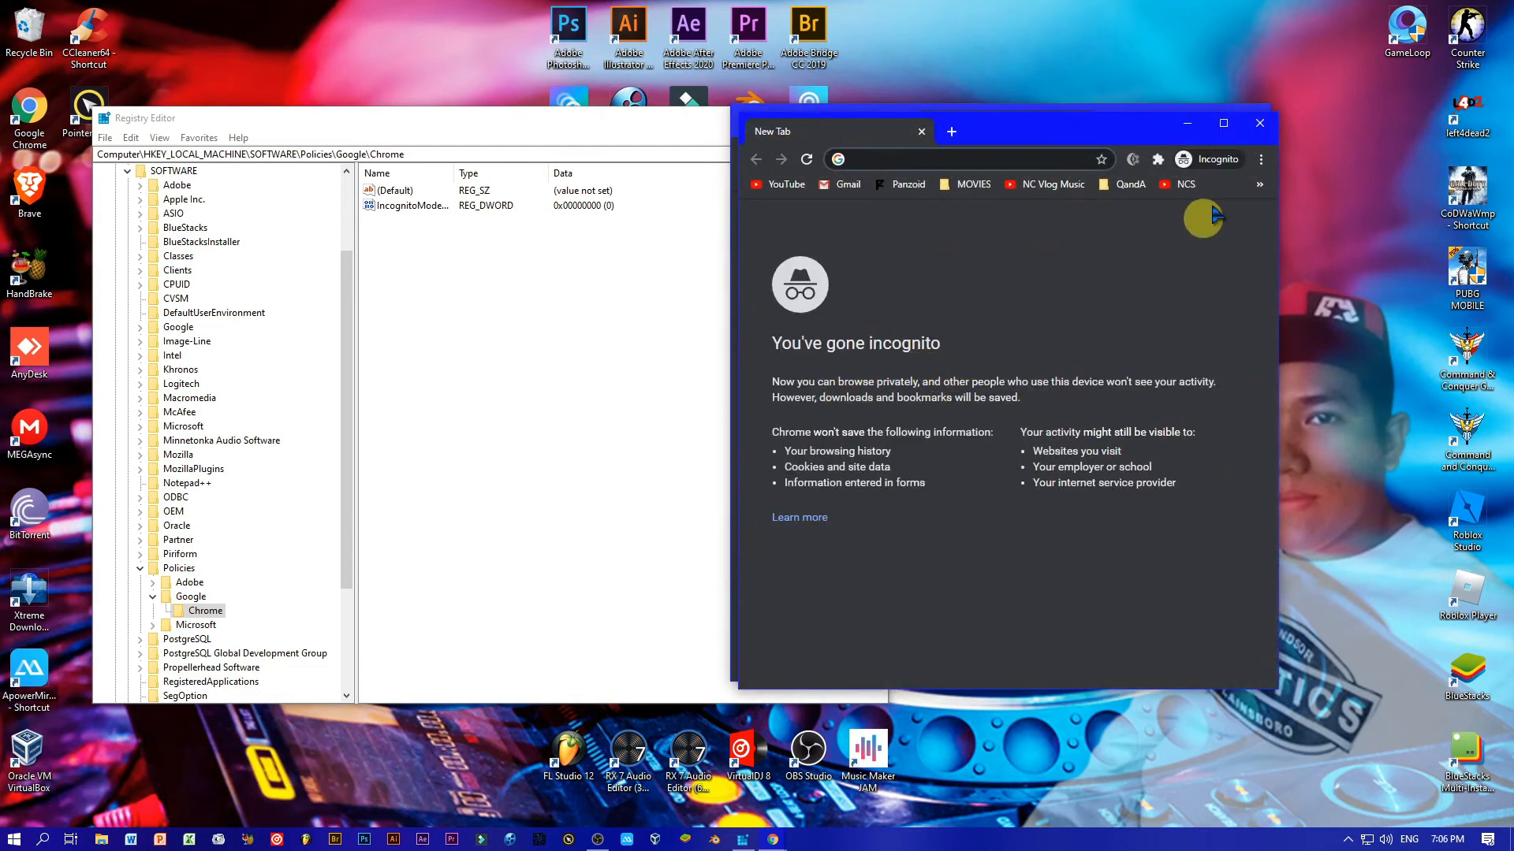
{"action": "left_click", "coordinate": [1261, 125]}
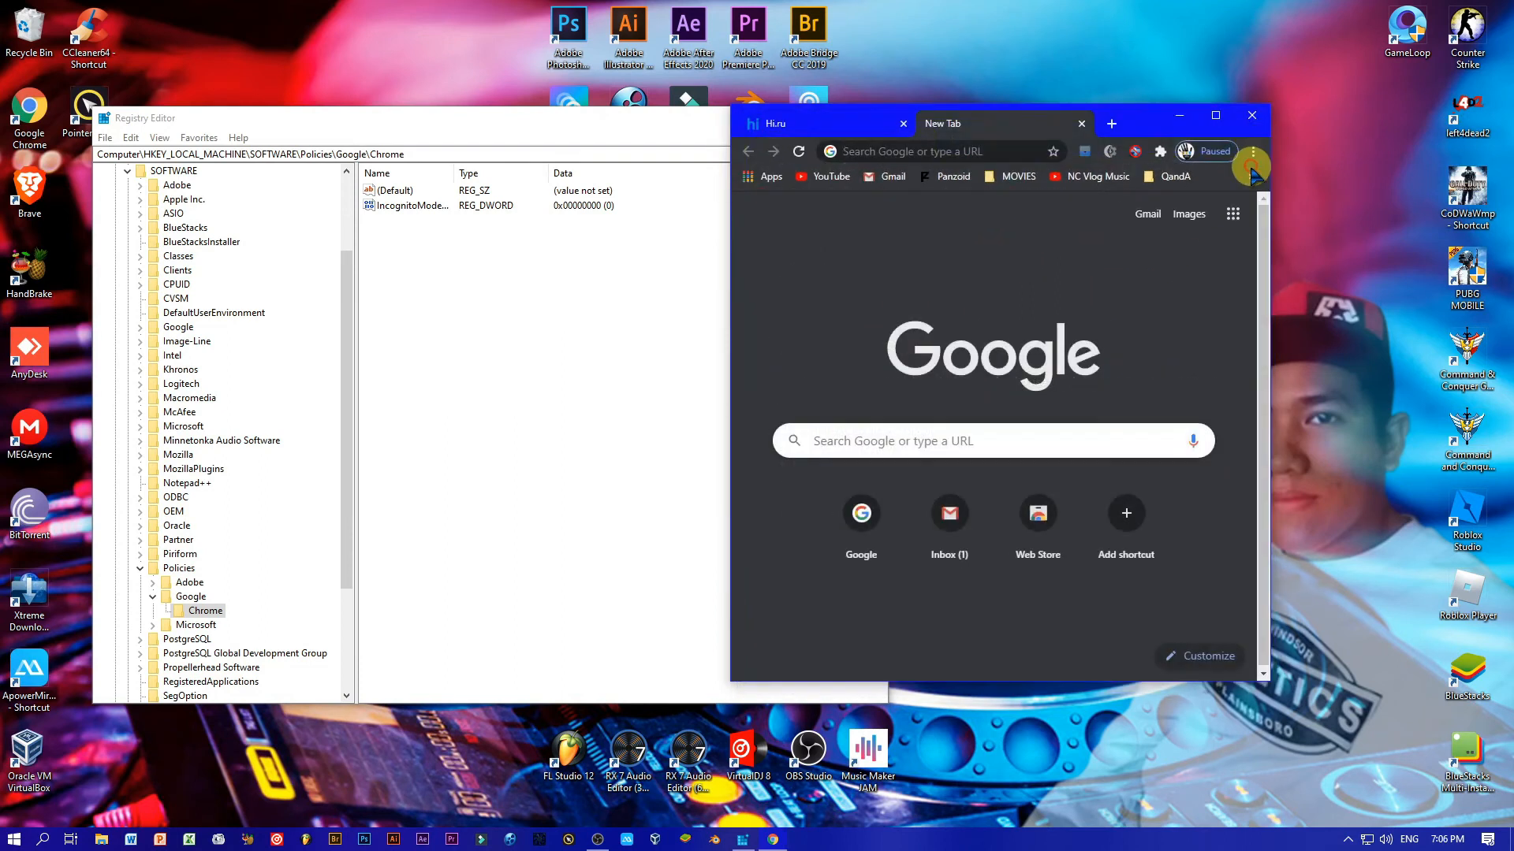
Step: Set the value data of IncognitoModeAvailability back to 1 to disable incognito mode
{"action": "left_click", "coordinate": [423, 205]}
{"action": "double_click", "coordinate": [446, 211]}
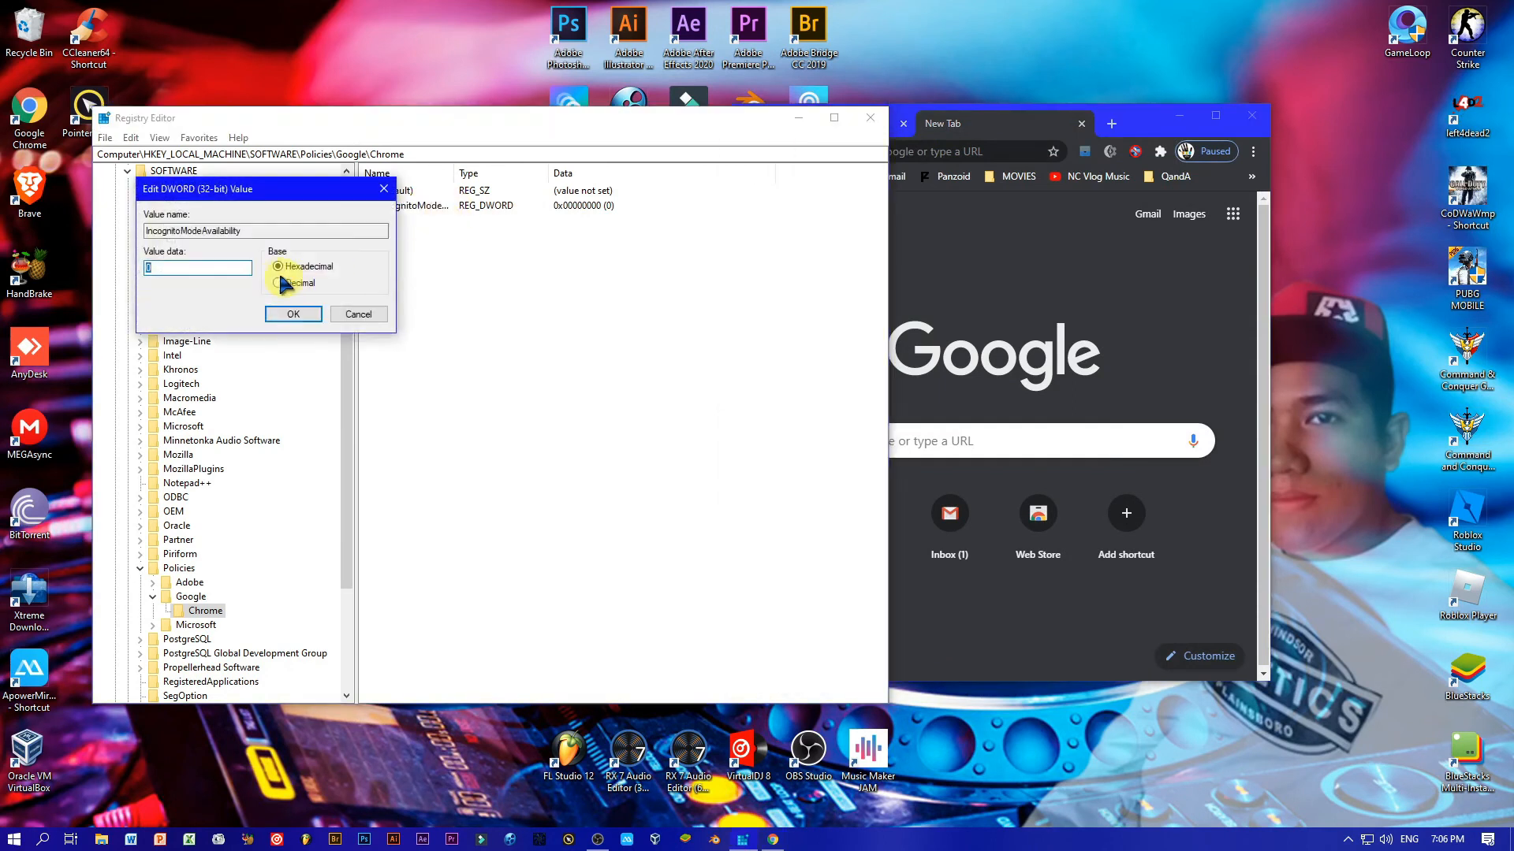
{"action": "left_click", "coordinate": [307, 315]}
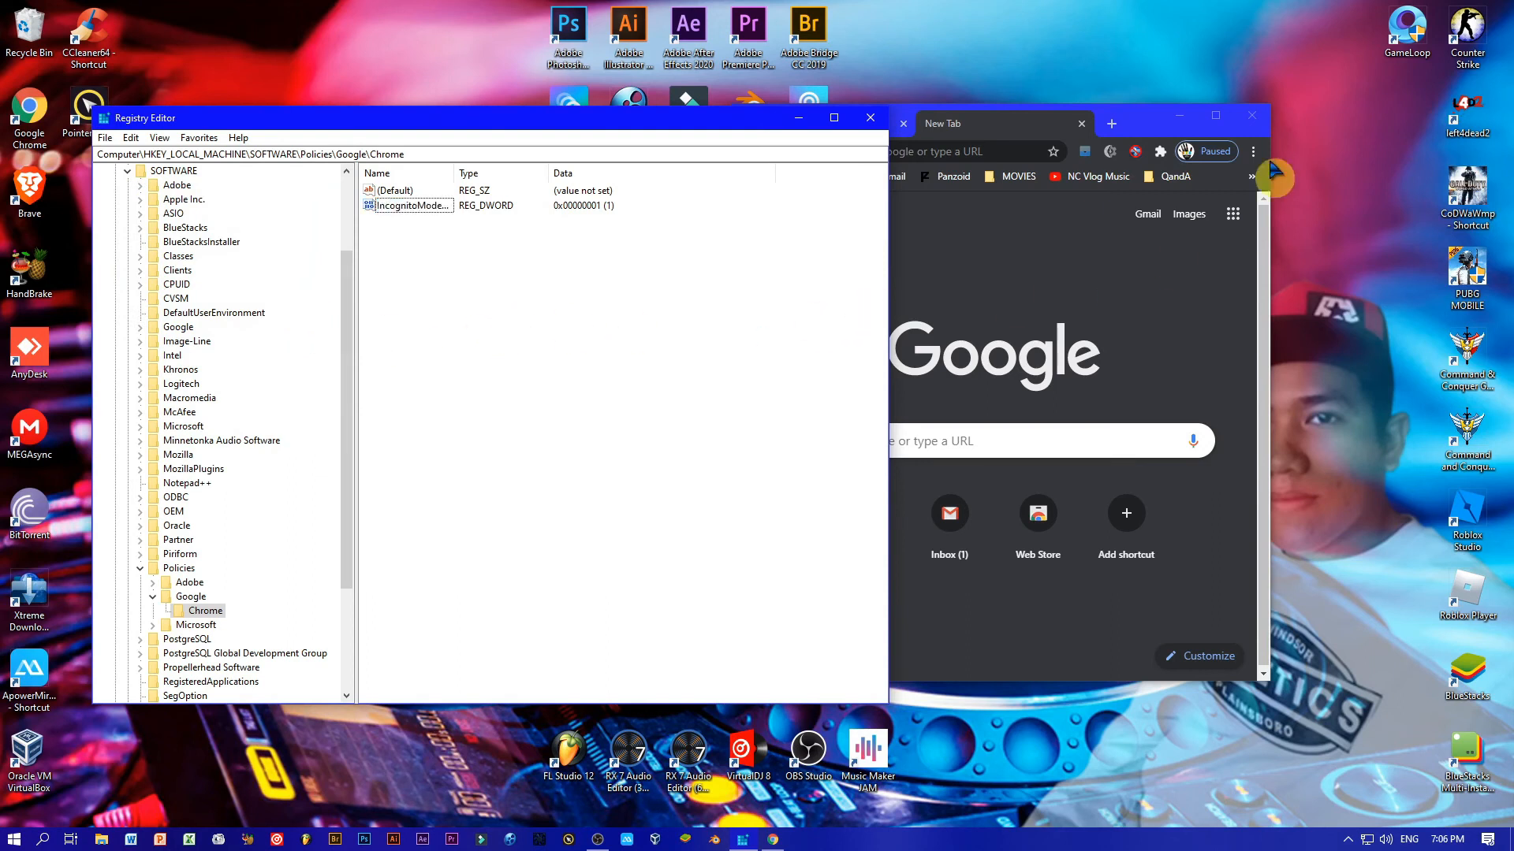
Step: Recheck the still-open Chrome session for the New incognito window option and close Chrome
{"action": "left_click", "coordinate": [1129, 120]}
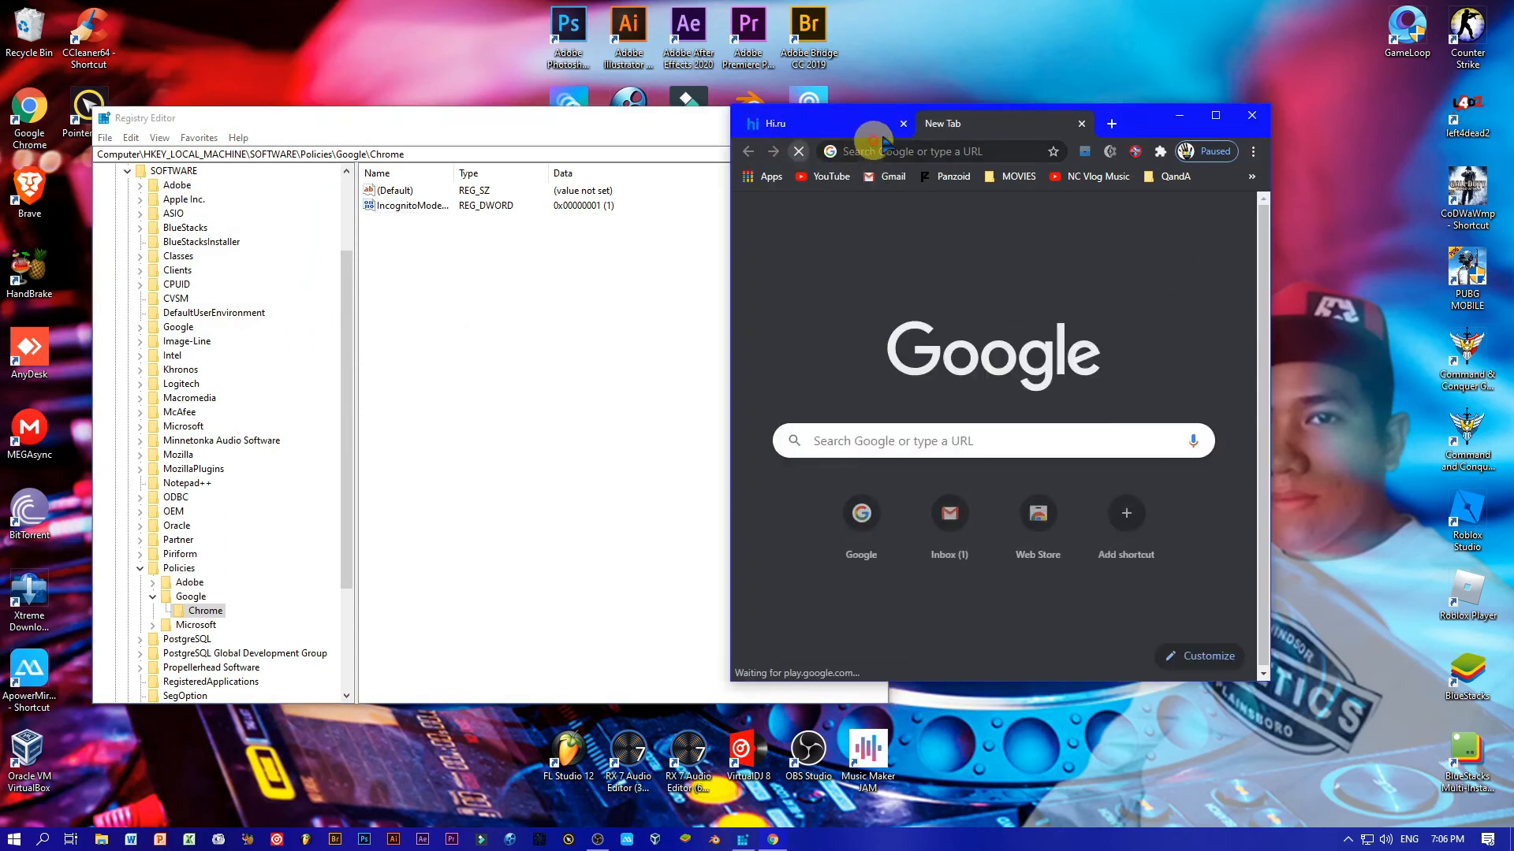
{"action": "left_click", "coordinate": [1253, 151]}
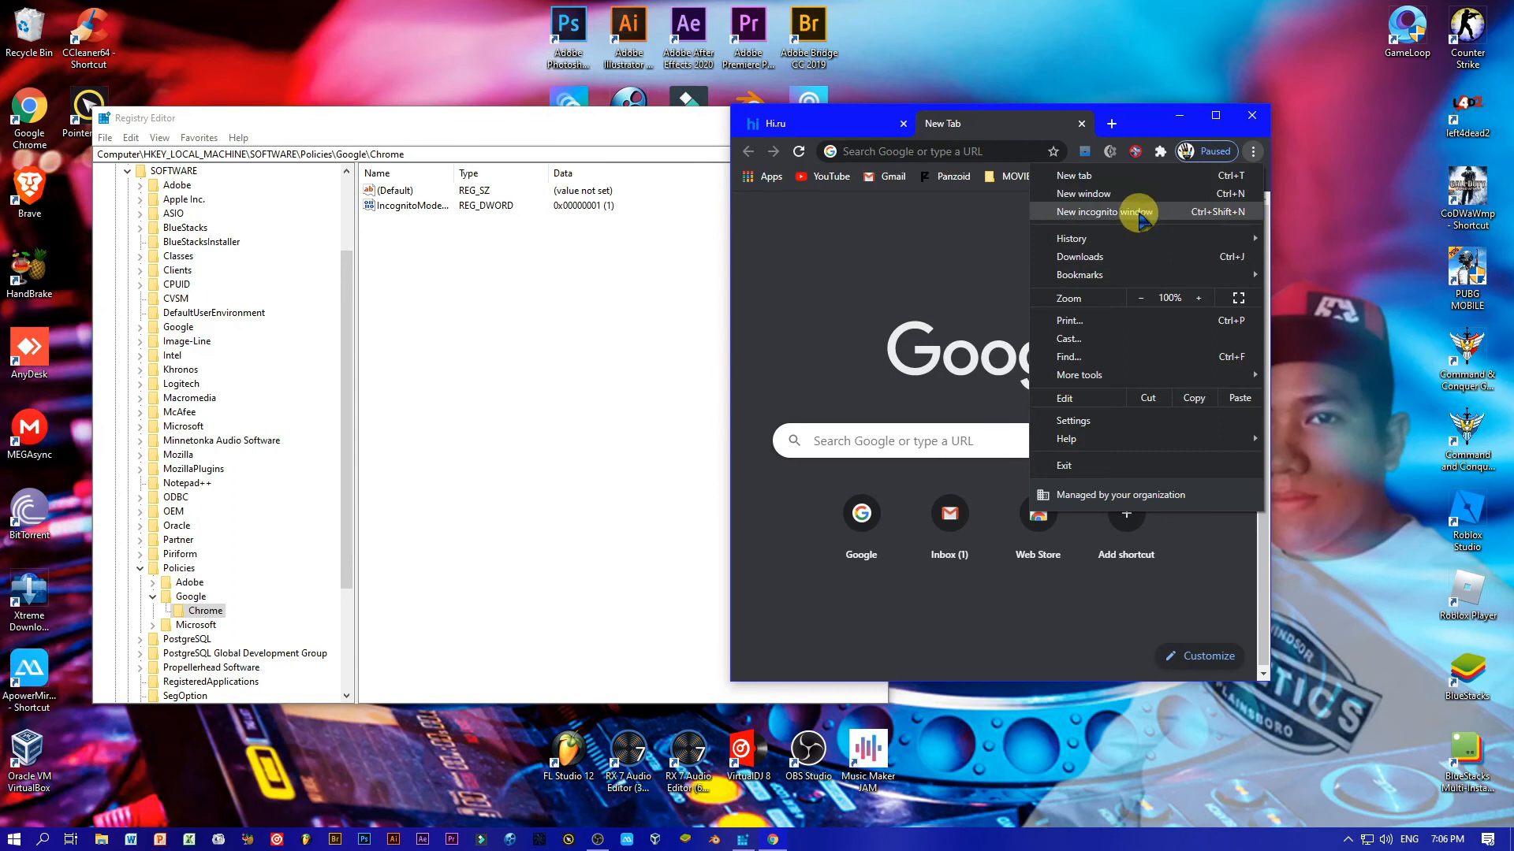
{"action": "left_click", "coordinate": [1251, 115]}
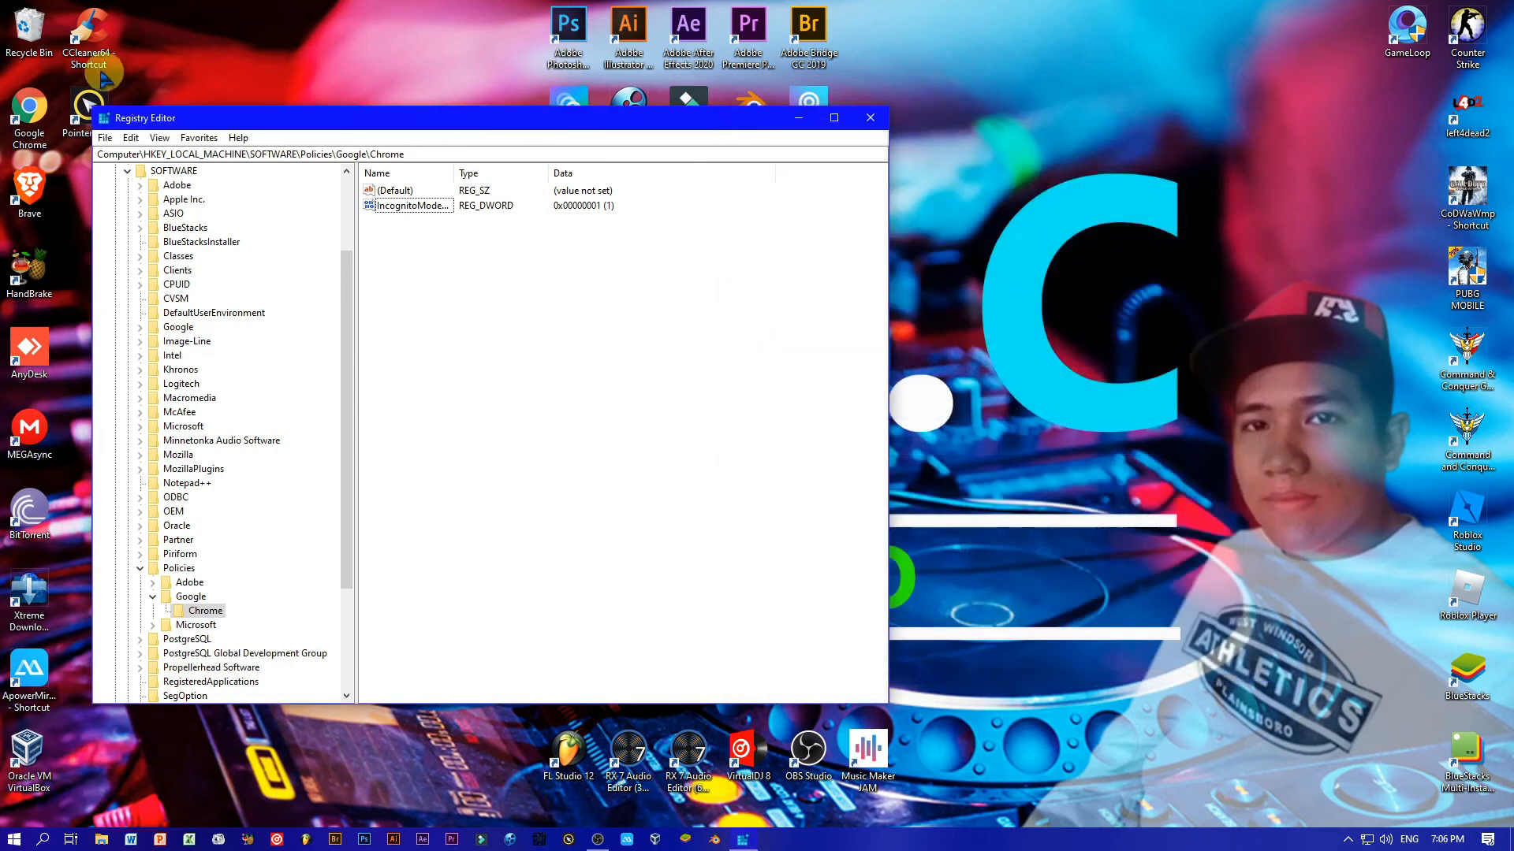
Step: Relaunch Chrome to check for the incognito option in a new tab, and close both Chrome and the Registry Editor
{"action": "right_click", "coordinate": [52, 110]}
{"action": "left_click", "coordinate": [89, 120]}
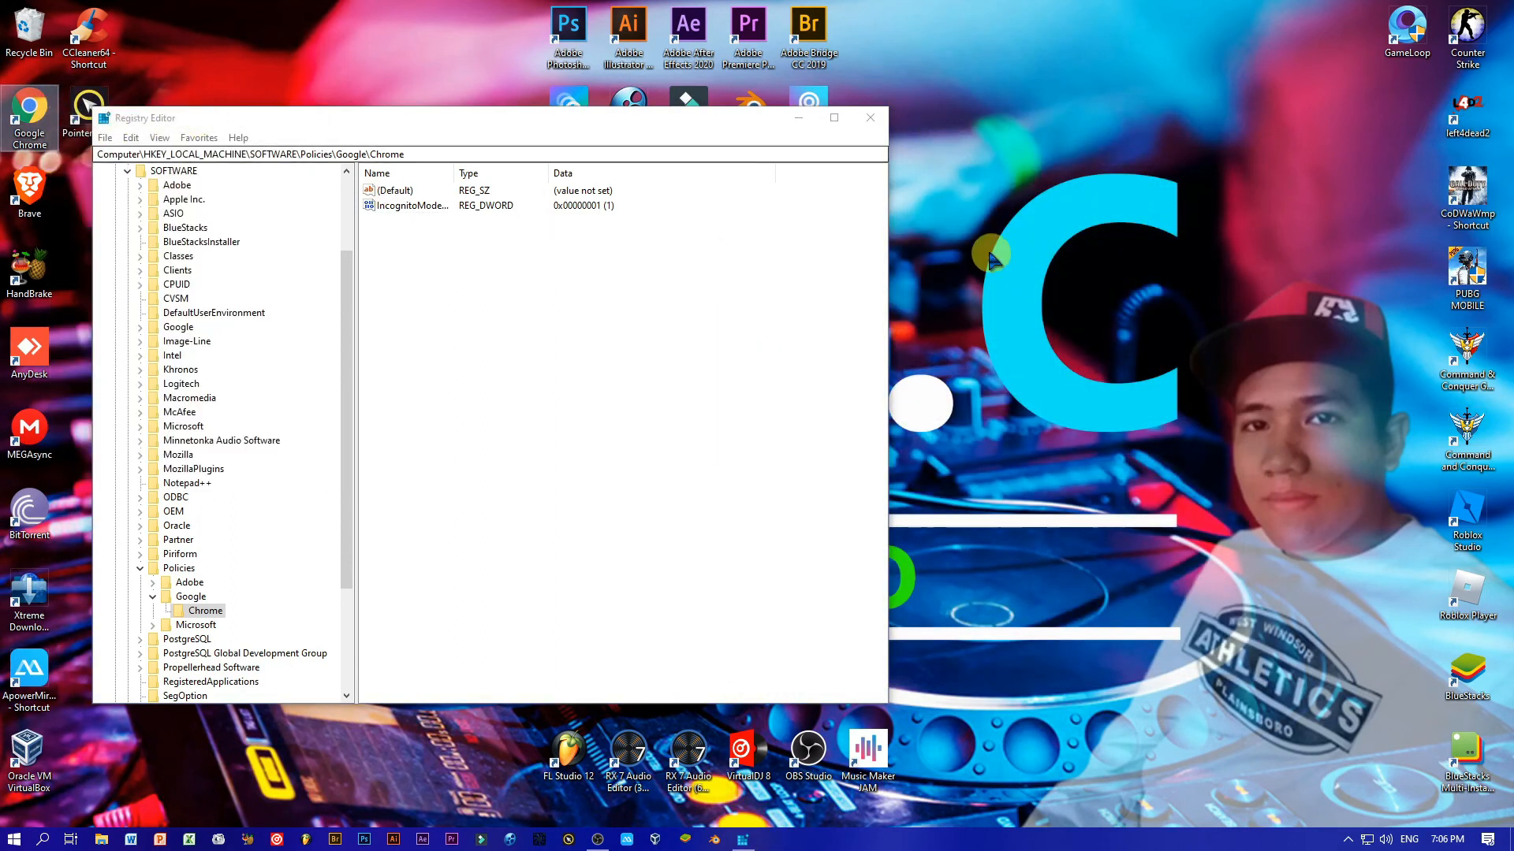
{"action": "left_click", "coordinate": [1251, 152]}
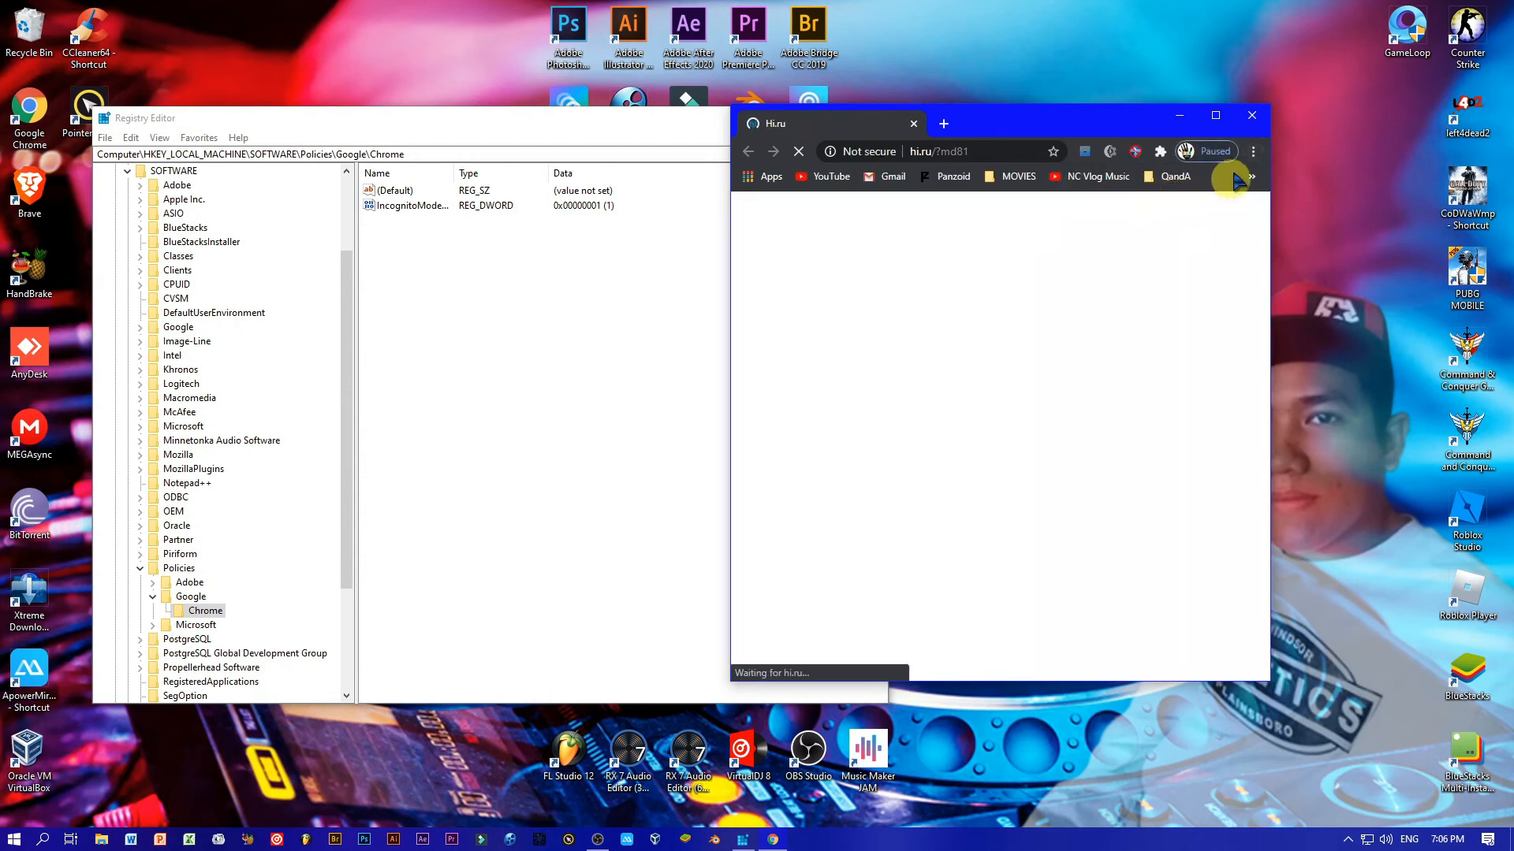
{"action": "left_click", "coordinate": [1252, 151]}
{"action": "left_click", "coordinate": [1171, 175]}
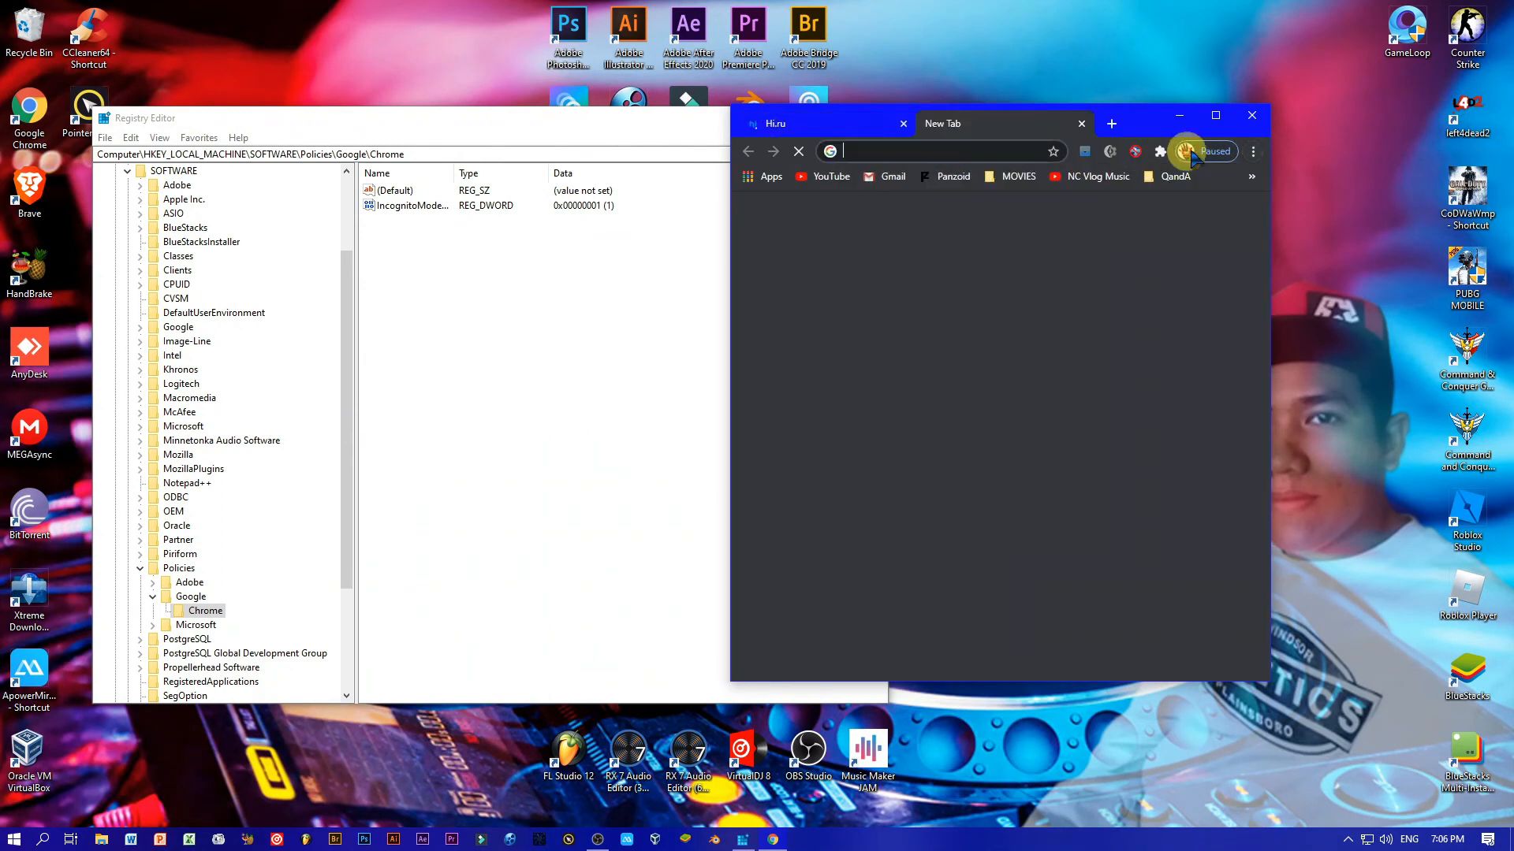
{"action": "left_click", "coordinate": [1253, 152]}
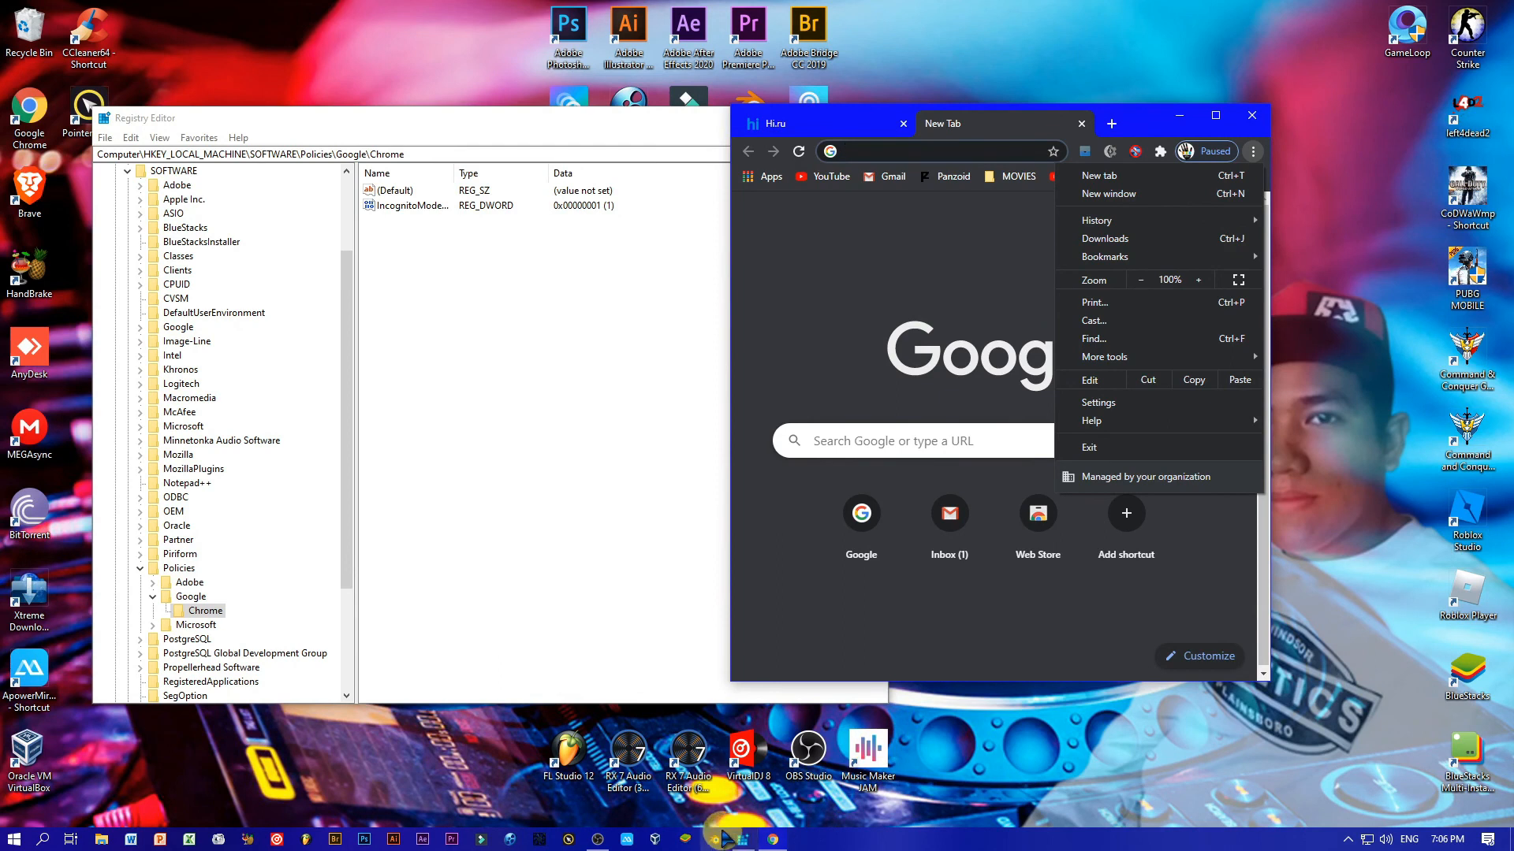
{"action": "left_click", "coordinate": [1252, 116]}
{"action": "left_click", "coordinate": [1252, 115]}
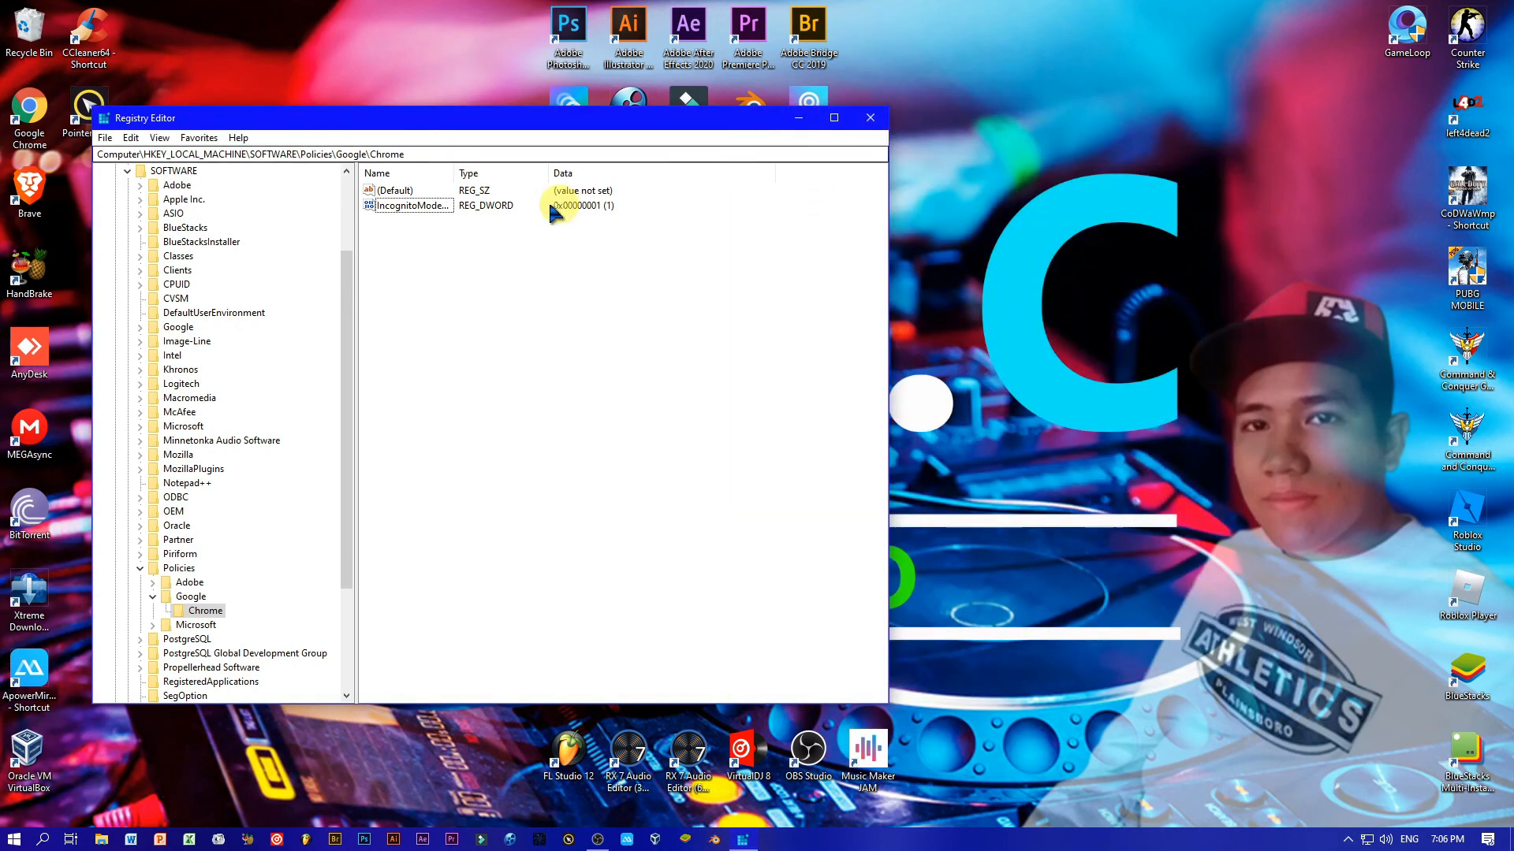
{"action": "left_click", "coordinate": [871, 118]}
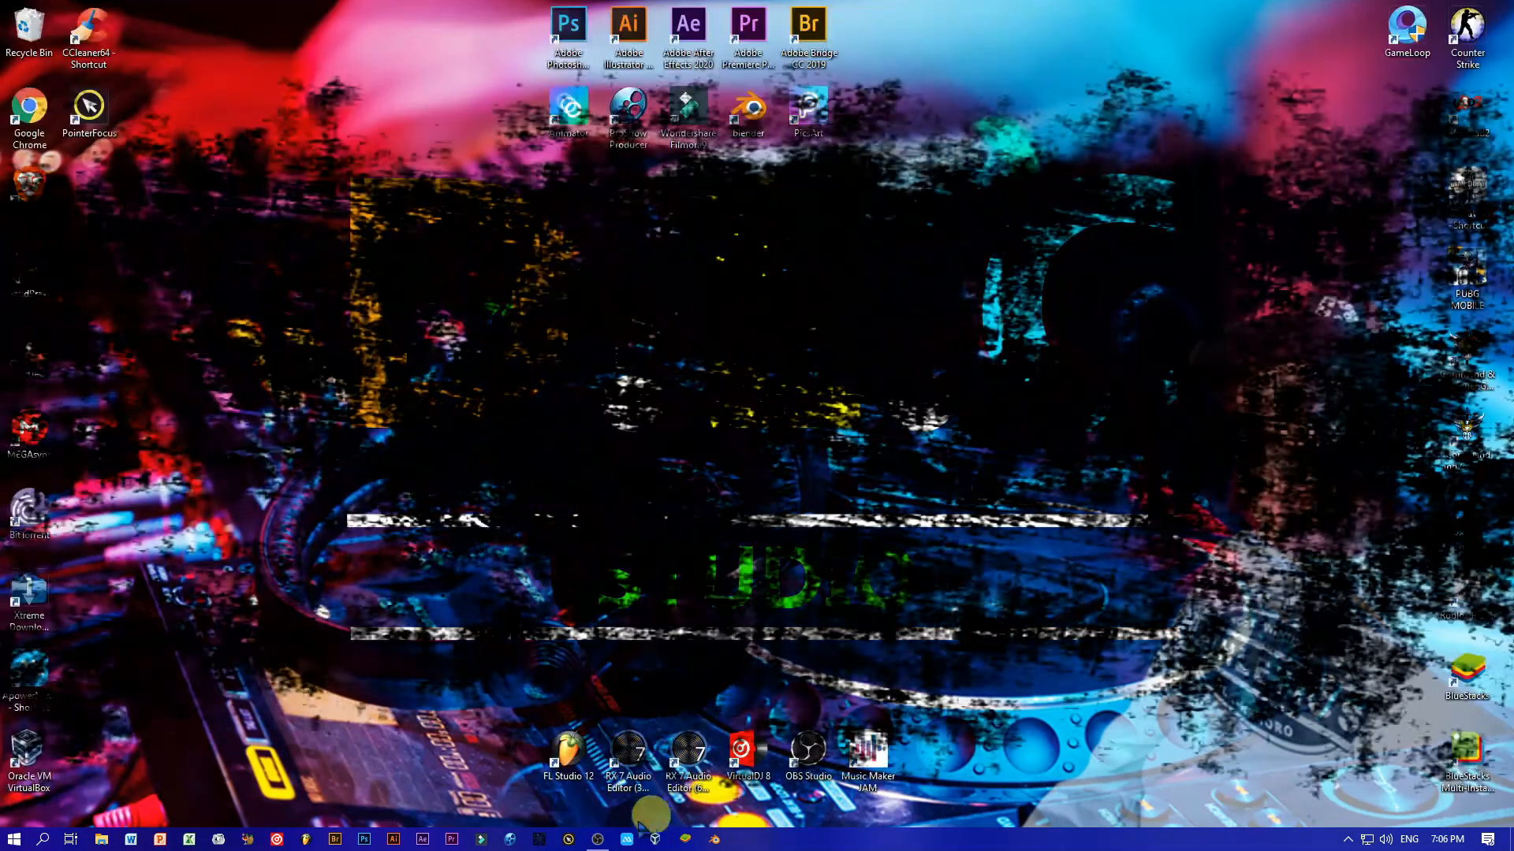